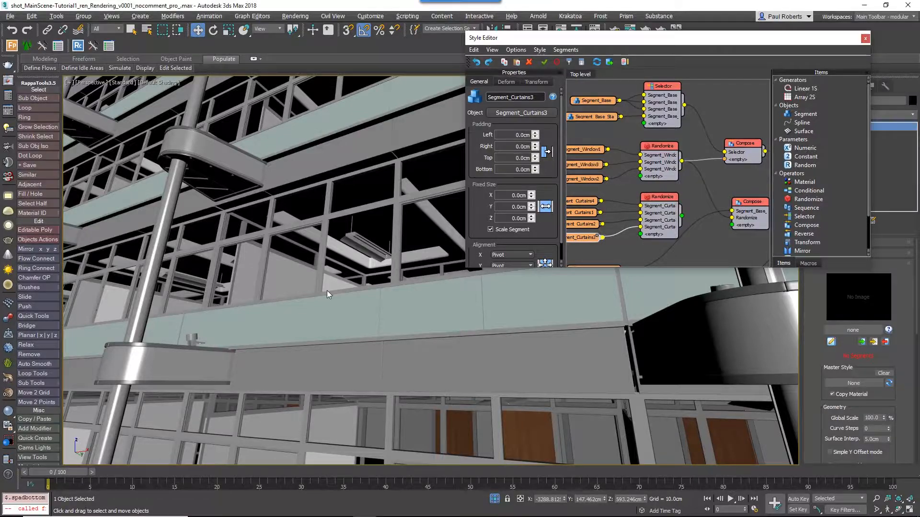
Connect the curtains Randomize operator to the empty input of the upper Compose operator
scroll(389, 321, "down", 7)
middle_click_drag(389, 321, 371, 289)
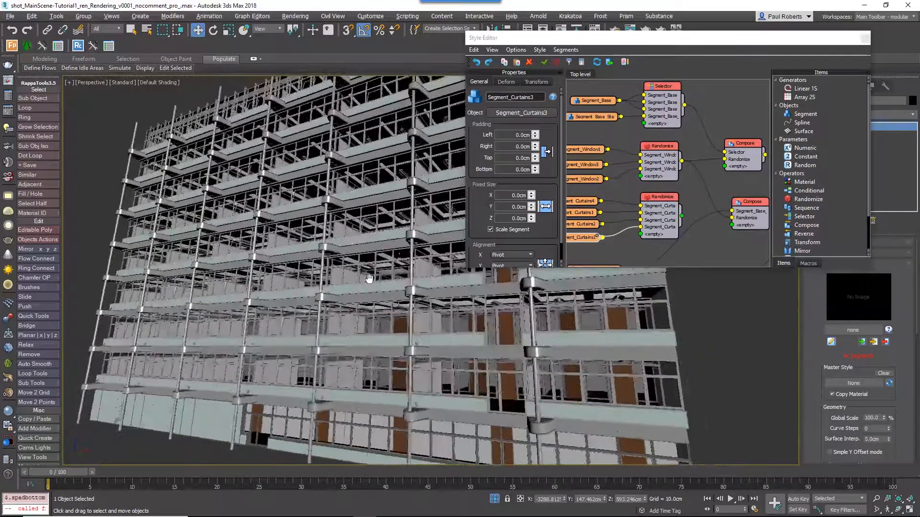
left_click_drag(681, 216, 726, 168)
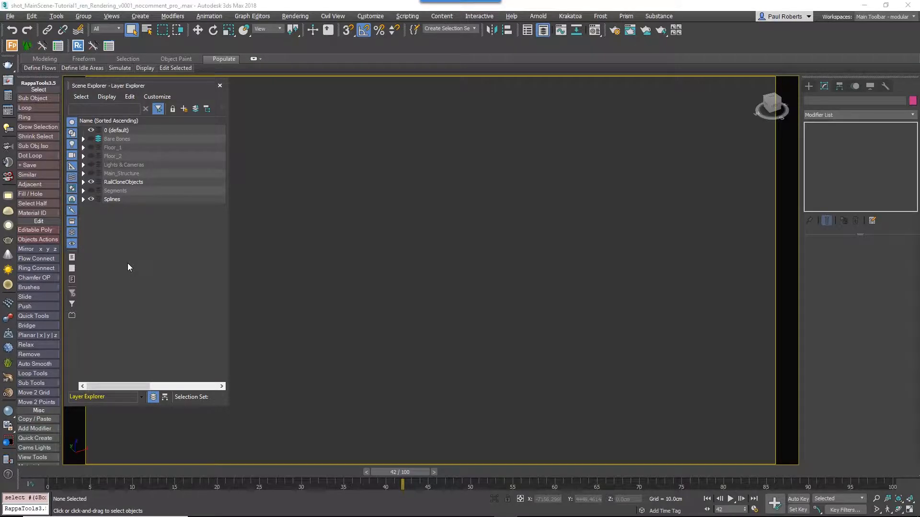
Show the Bare Bones layer and hide the large vaulted wall object that covers the interior
left_click(93, 139)
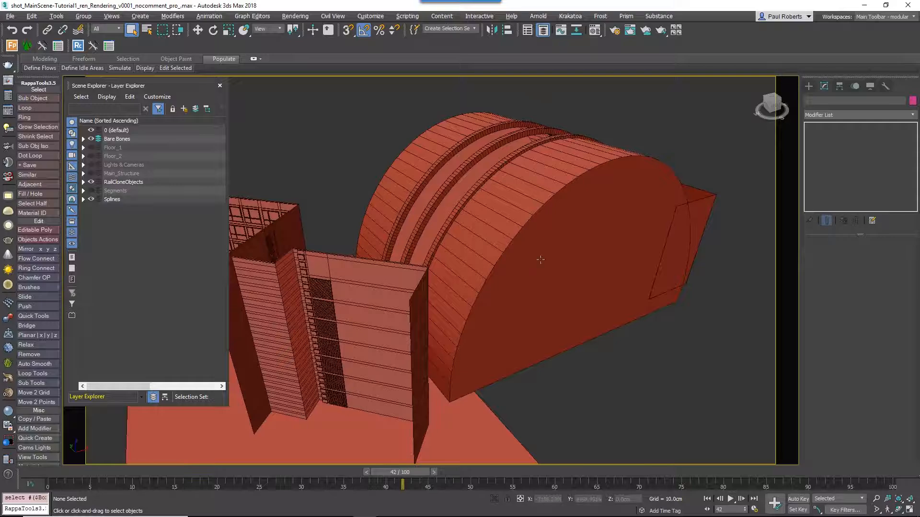
middle_click_drag(540, 259, 566, 264, "alt")
left_click(567, 263)
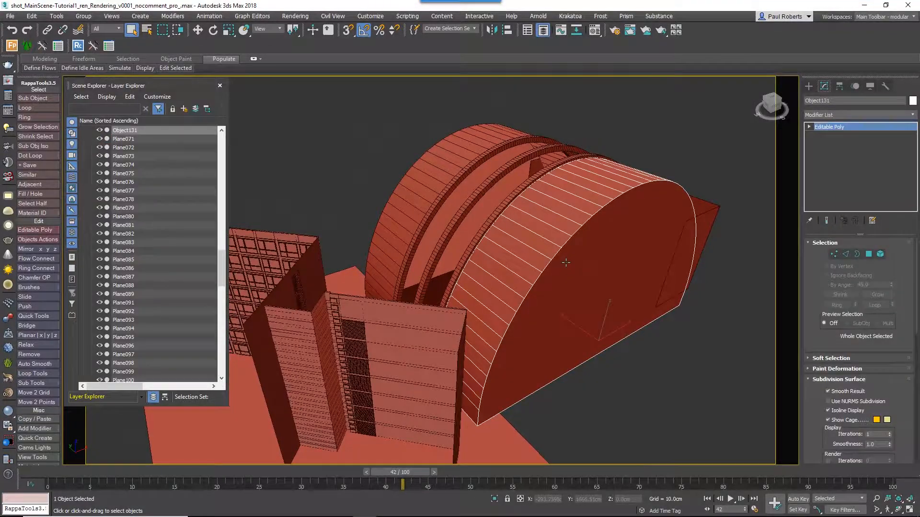
right_click(565, 261)
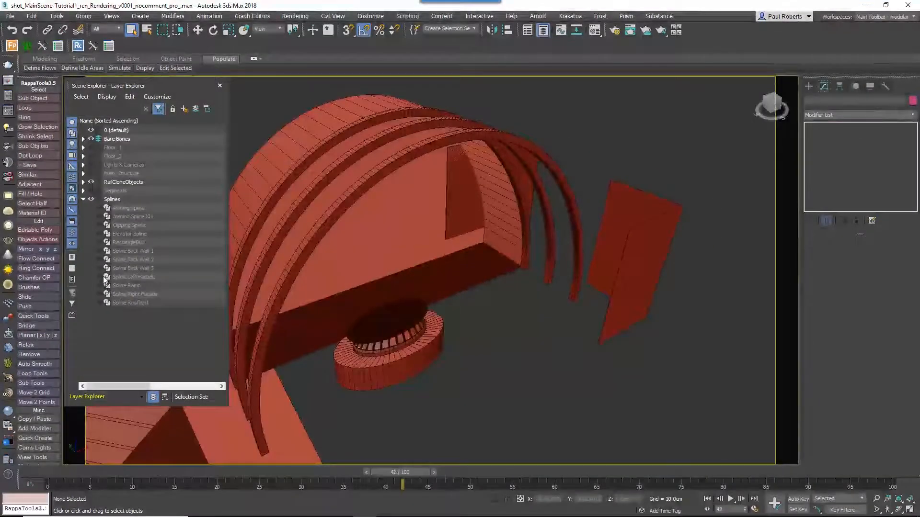
Show the left and right facade splines and the three back wall splines in the Splines layer
left_click(100, 277)
left_click(100, 294)
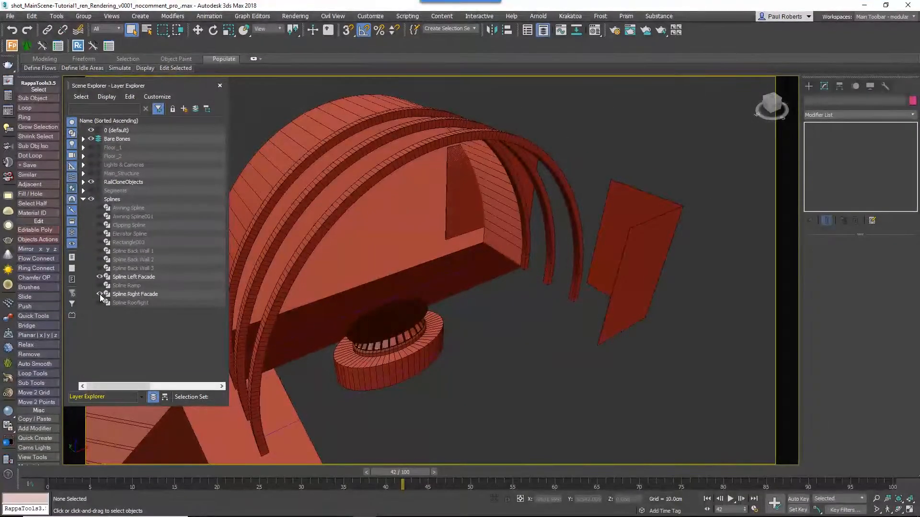
left_click(99, 268)
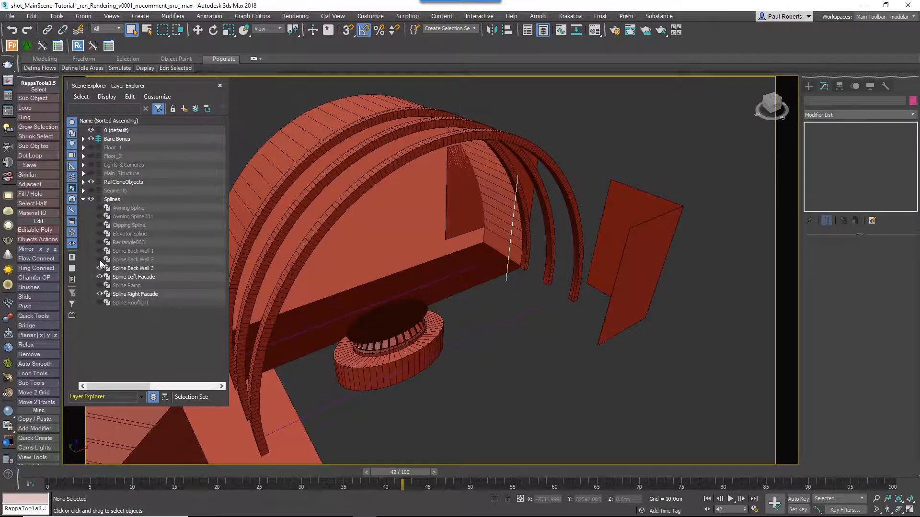
left_click(100, 259)
left_click(100, 251)
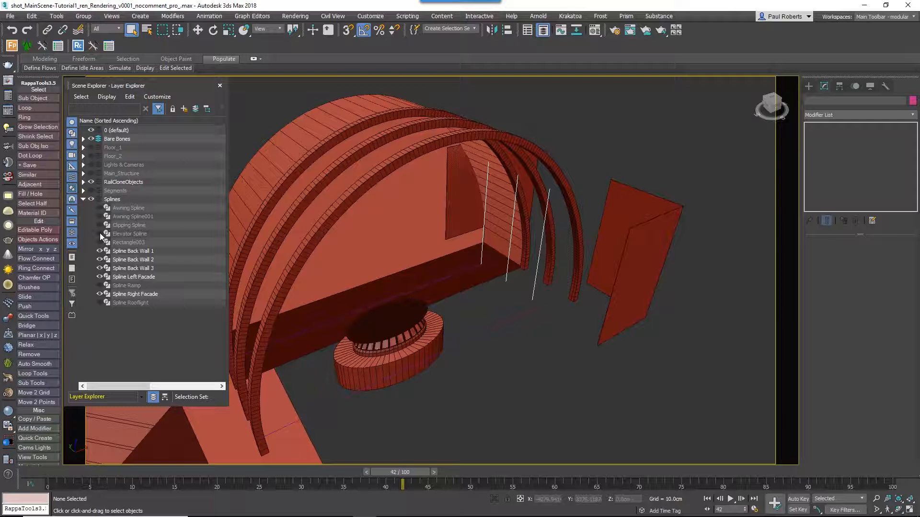
Show Elevator Spline, Rectangle003, Spline Rooflight and Spline Ramp in the Splines layer
left_click(100, 234)
left_click(100, 243)
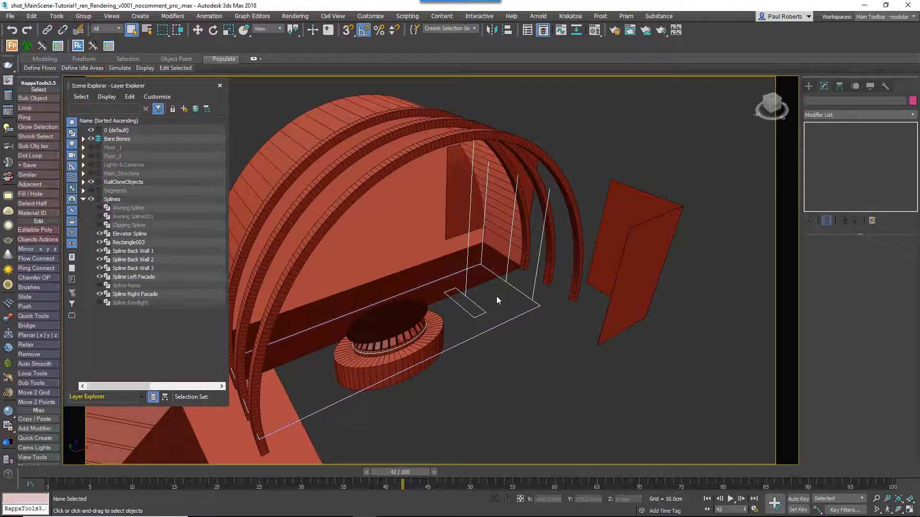
middle_click_drag(484, 354, 496, 347)
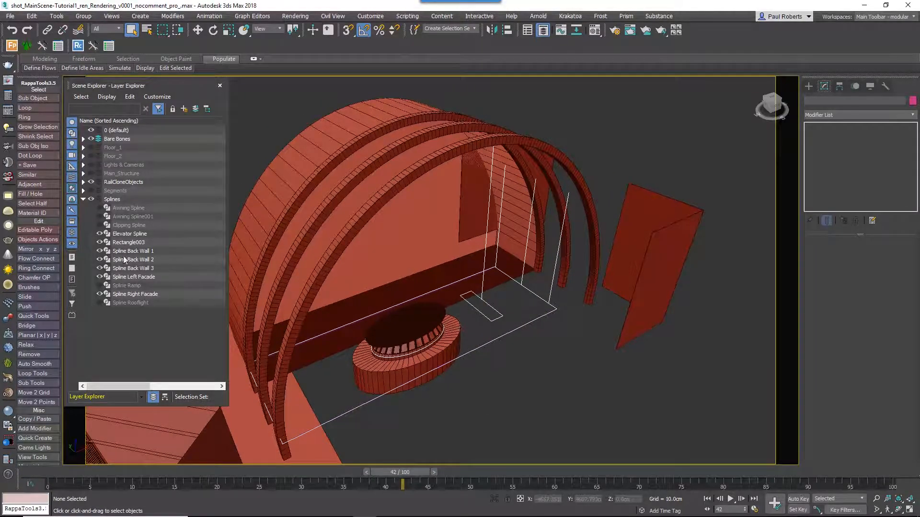
left_click(100, 303)
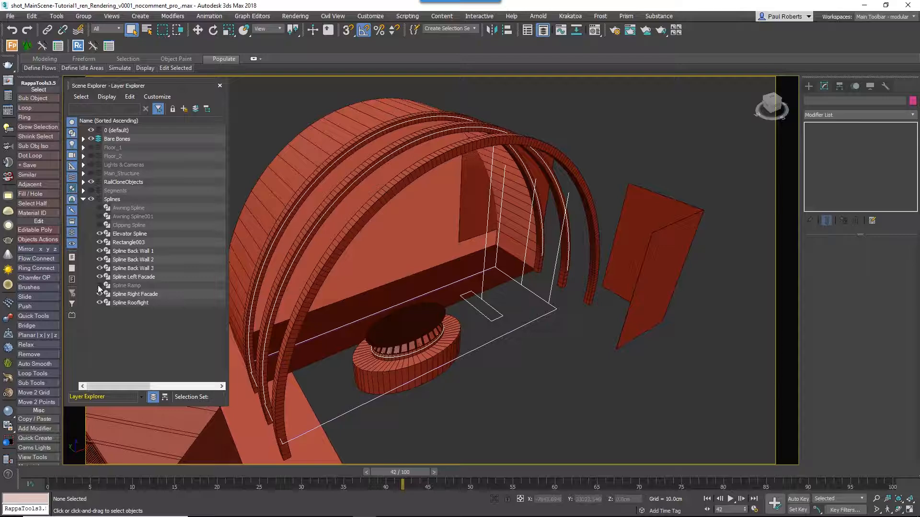
left_click(99, 285)
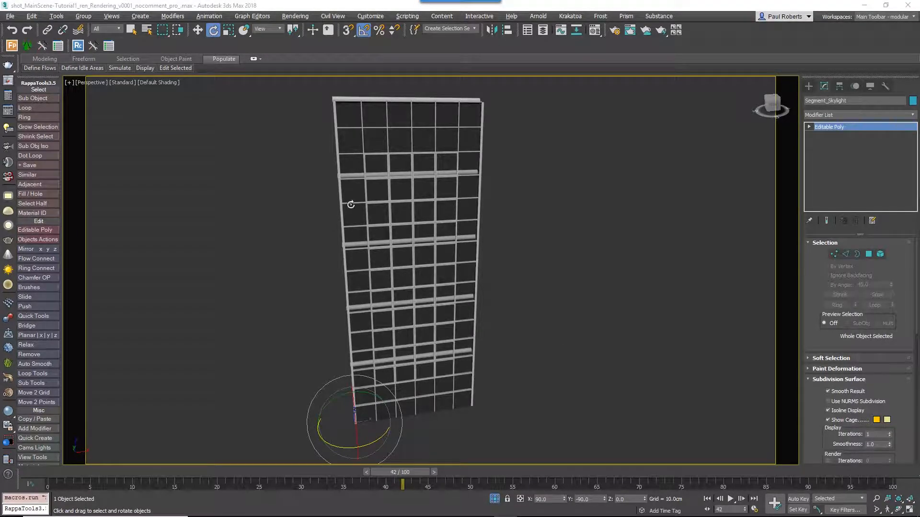
Examine the Segment_Skylight mesh up close, with and without its edges displayed
middle_click_drag(471, 313, 459, 295, "alt")
scroll(458, 296, "up", 5)
key("F4")
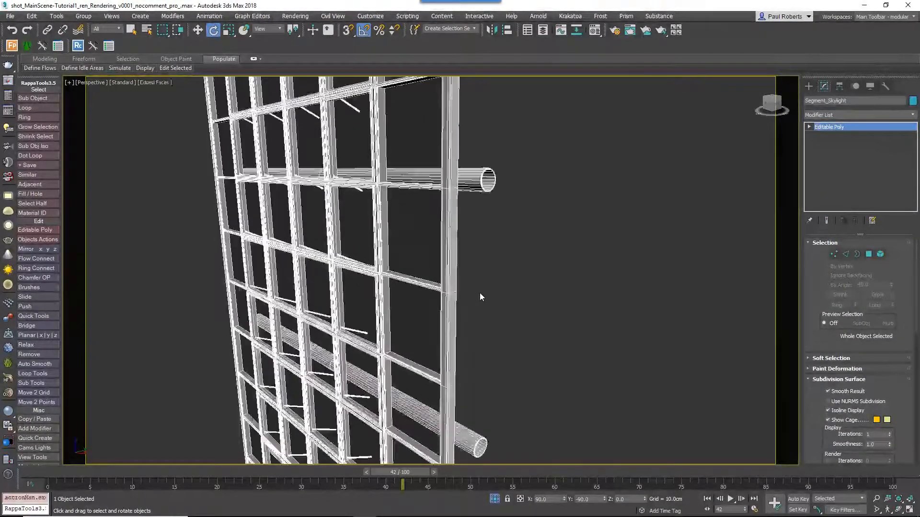
key("F4")
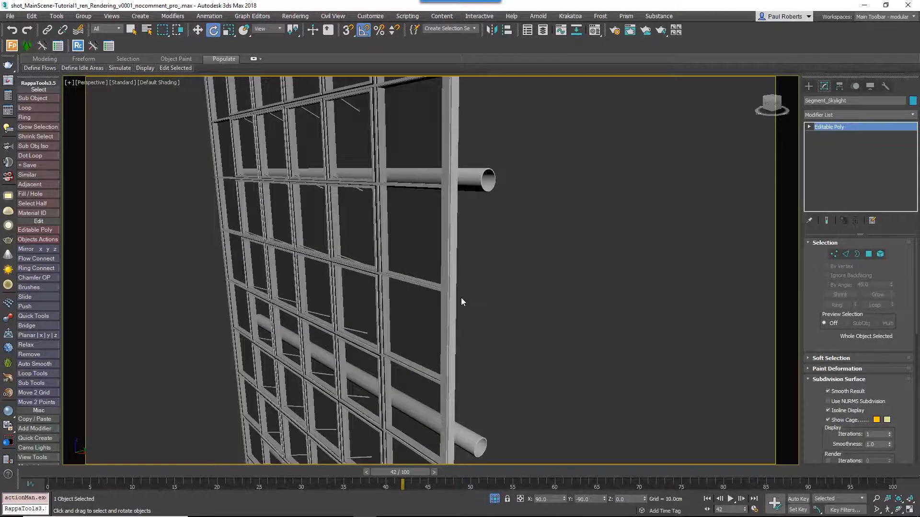
scroll(455, 301, "down", 6)
middle_click_drag(451, 301, 490, 314, "alt")
scroll(492, 273, "down", 3)
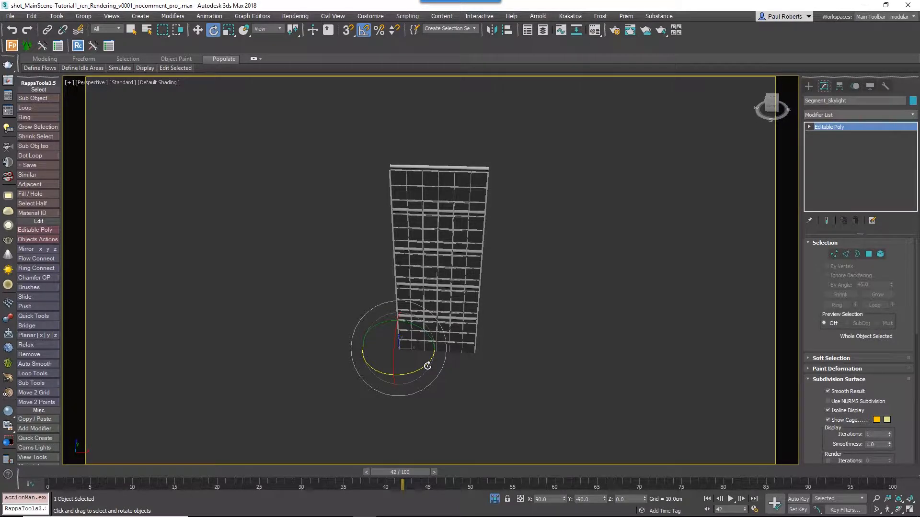
Rotate Segment_Skylight so it lies flat with its long side along the world X axis
left_click_drag(423, 366, 380, 371)
left_click_drag(408, 325, 451, 334)
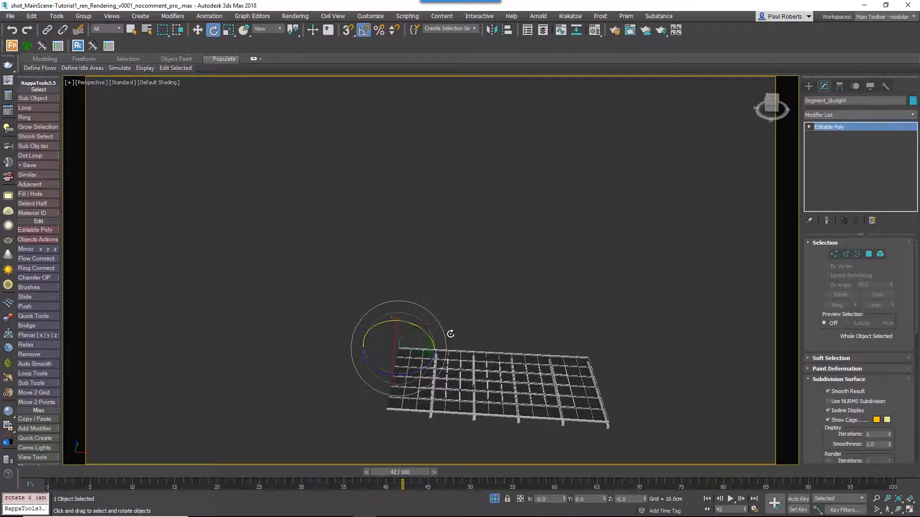
middle_click_drag(433, 351, 408, 328, "alt")
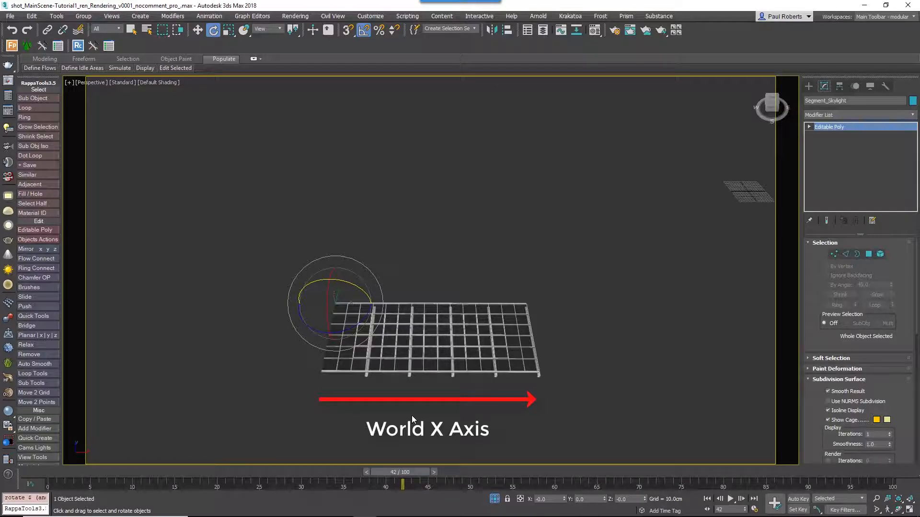
Reset the transform of Segment_Skylight with Reset XForm
middle_click_drag(412, 416, 355, 356, "alt")
left_click(885, 86)
left_click(858, 205)
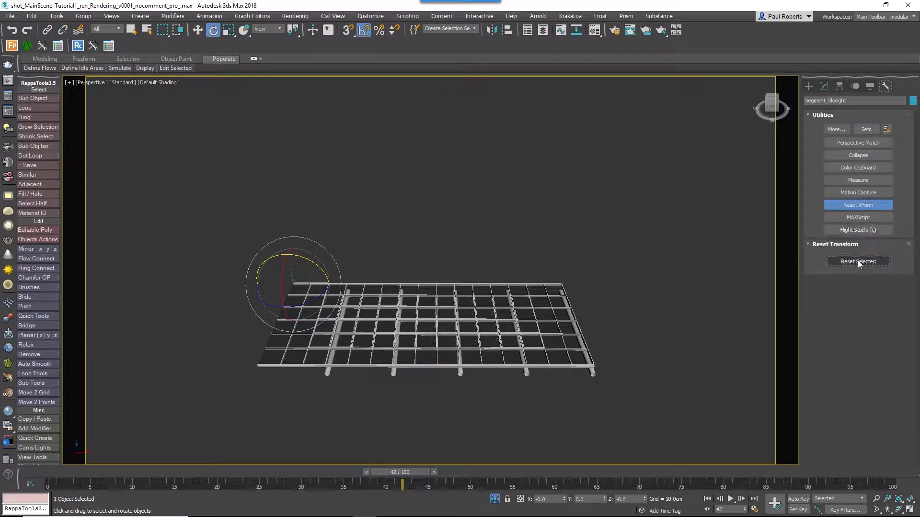
left_click(858, 261)
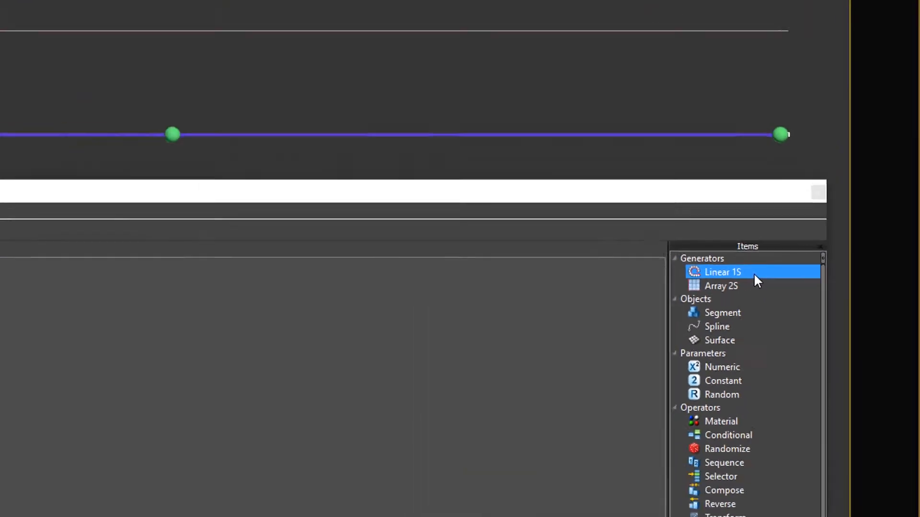
Add a Linear 1S generator to the empty style graph of the segments scene
left_click_drag(817, 278, 548, 314)
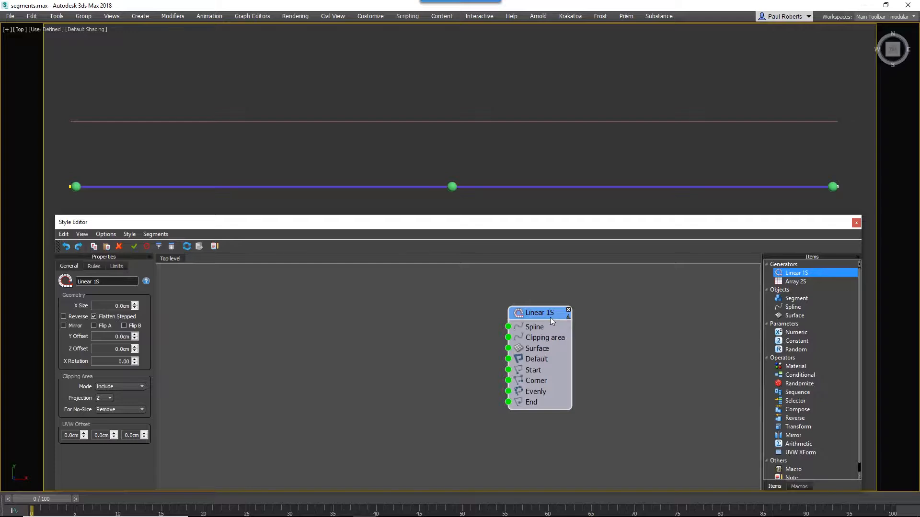
left_click_drag(550, 317, 548, 317)
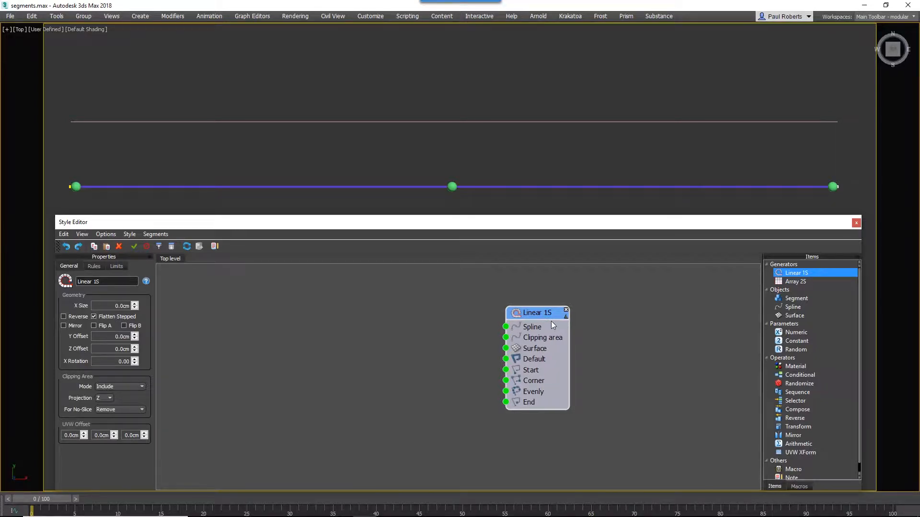
key("Delete")
middle_click_drag(586, 365, 640, 352)
scroll(636, 356, "up", 2)
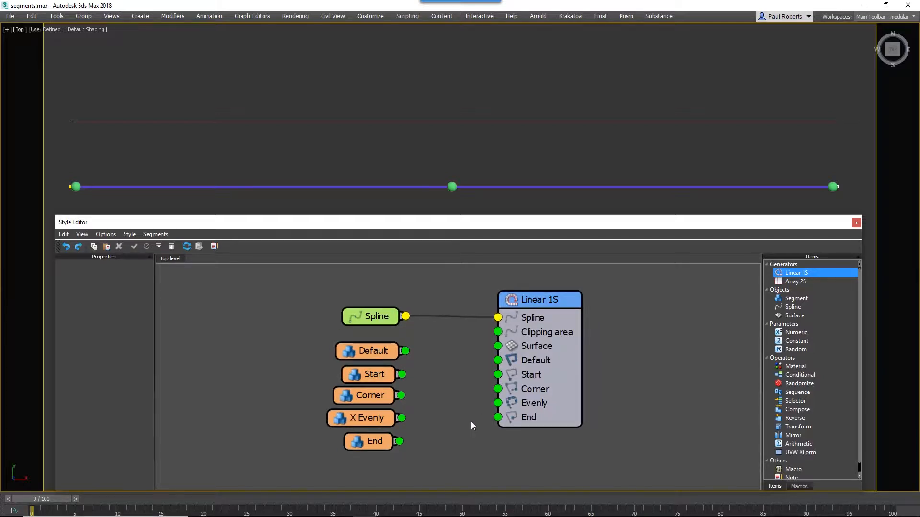
Connect the Start, End, Corner, X Evenly and Default segments to their matching inputs on the Linear 1S generator
left_click_drag(403, 375, 498, 375)
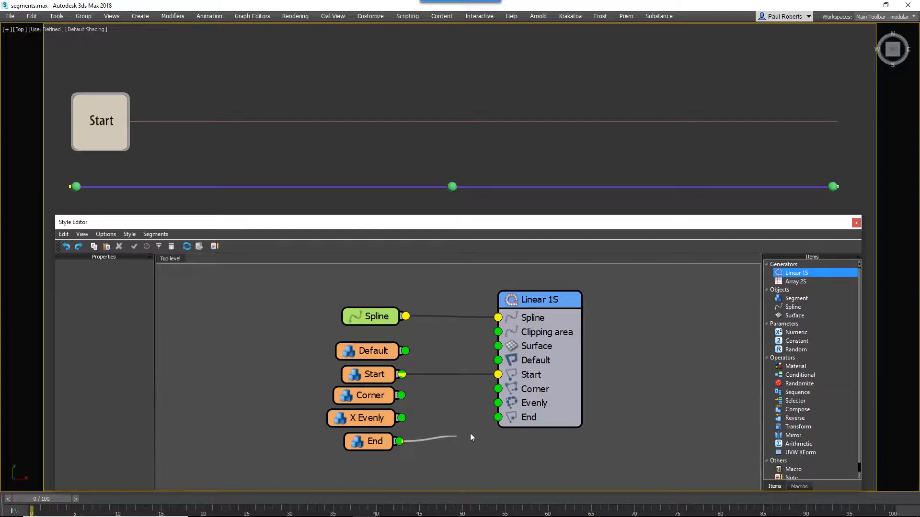
left_click_drag(470, 434, 494, 420)
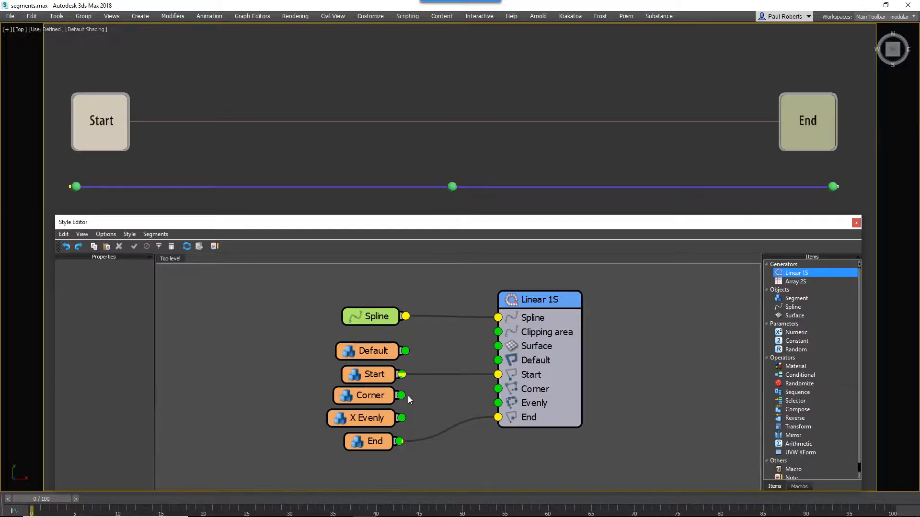
left_click_drag(403, 396, 498, 388)
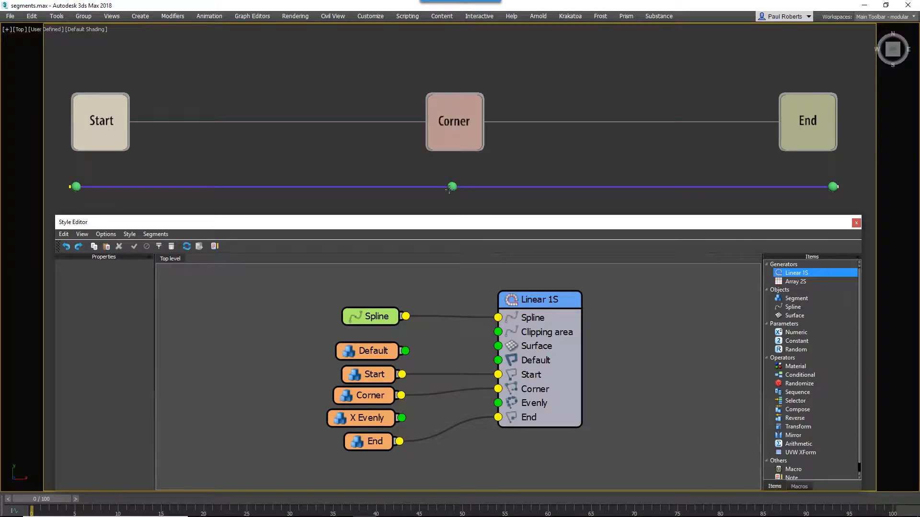
left_click_drag(403, 418, 500, 408)
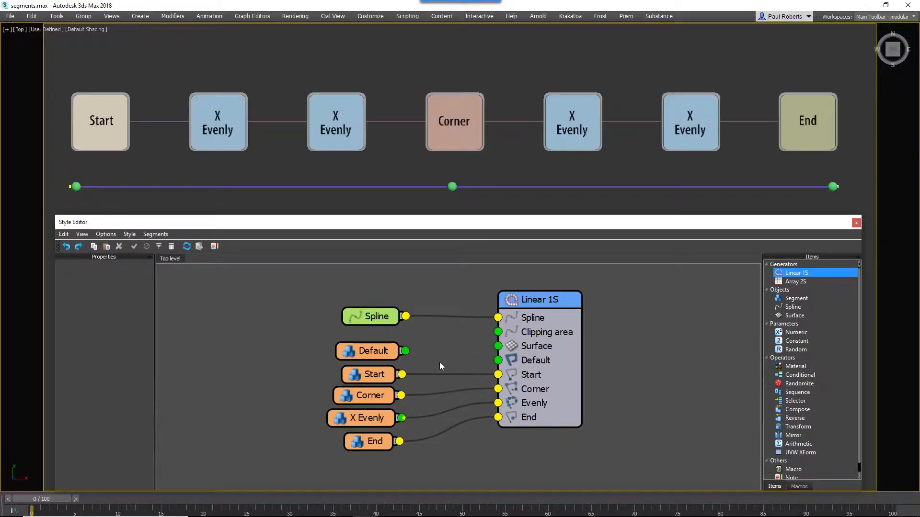
left_click_drag(407, 351, 500, 368)
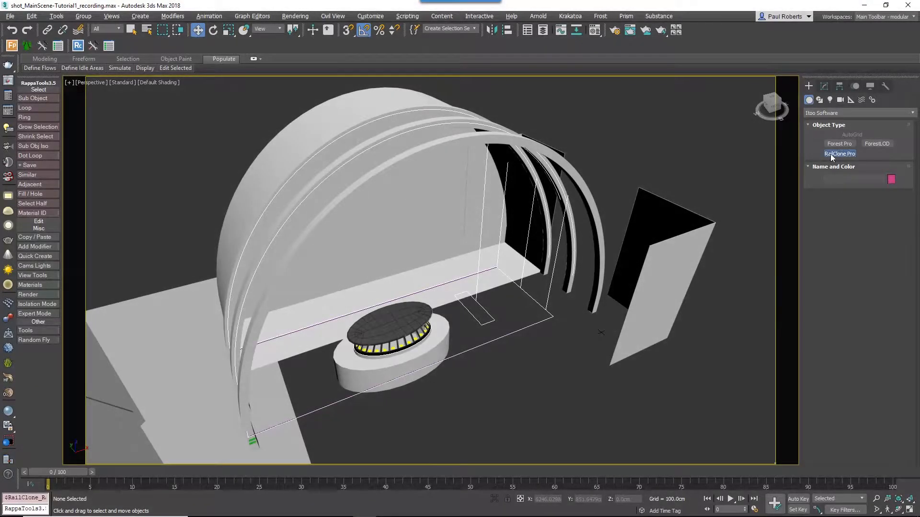
Create a RailClone Pro object in front of the building and open its Style Editor
left_click(830, 154)
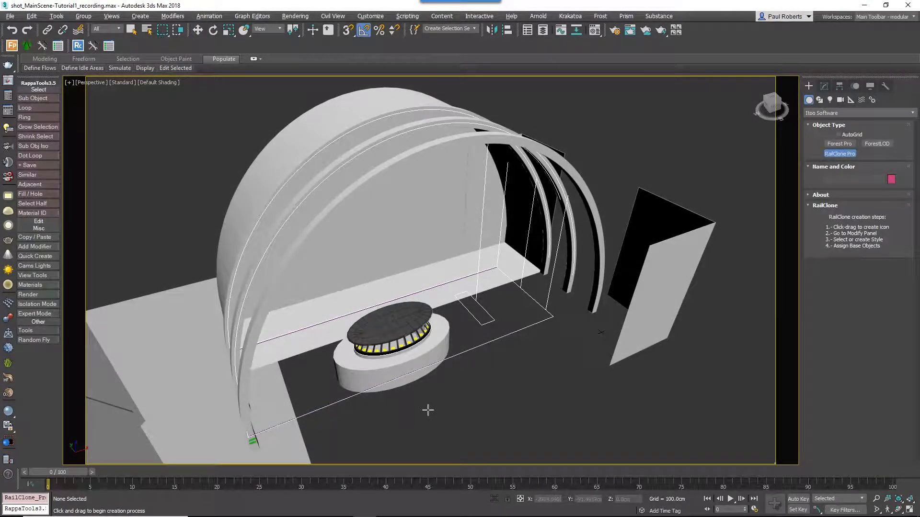
left_click_drag(429, 408, 459, 416)
right_click(460, 417)
left_click(824, 87)
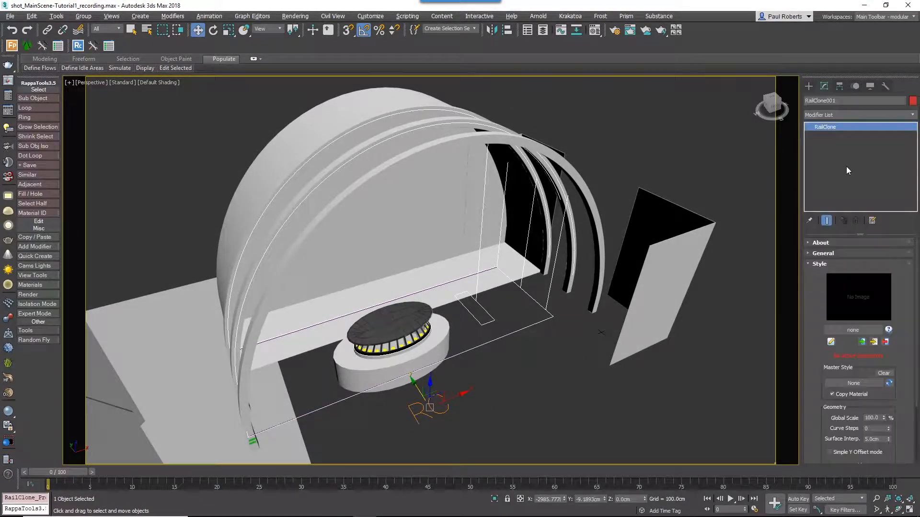
left_click(830, 342)
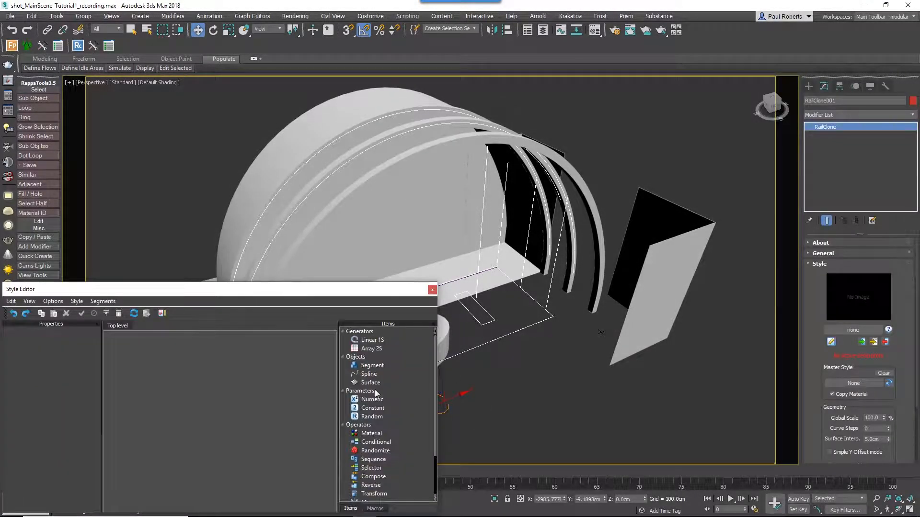
Add a Linear 1S generator and a Spline node connected to its Spline input
left_click(365, 341)
left_click_drag(365, 344, 297, 371)
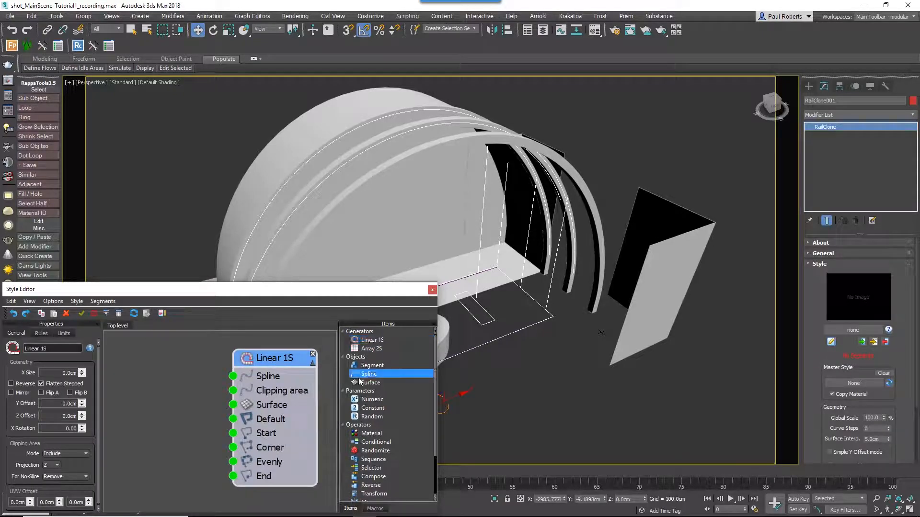
left_click_drag(248, 393, 250, 380)
left_click_drag(369, 374, 188, 371)
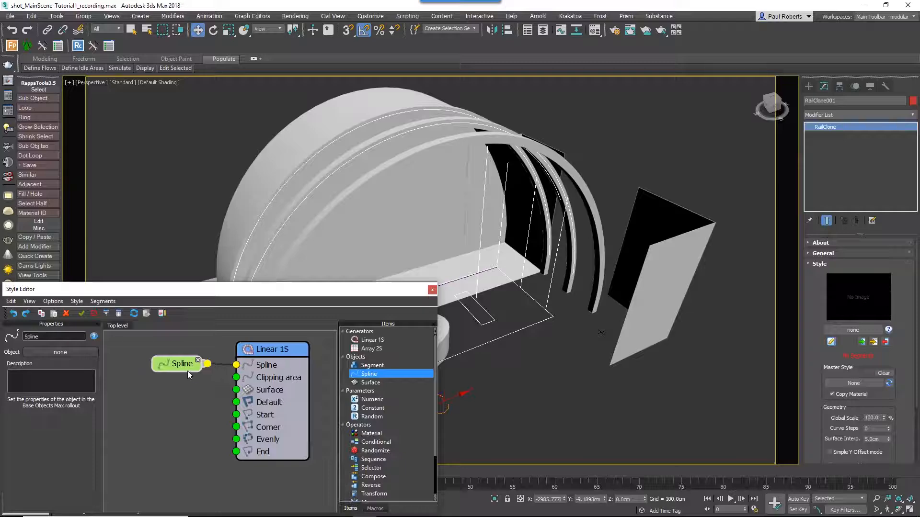
Assign the Spline Rooflight arc from the scene to the Spline node
left_click(56, 352)
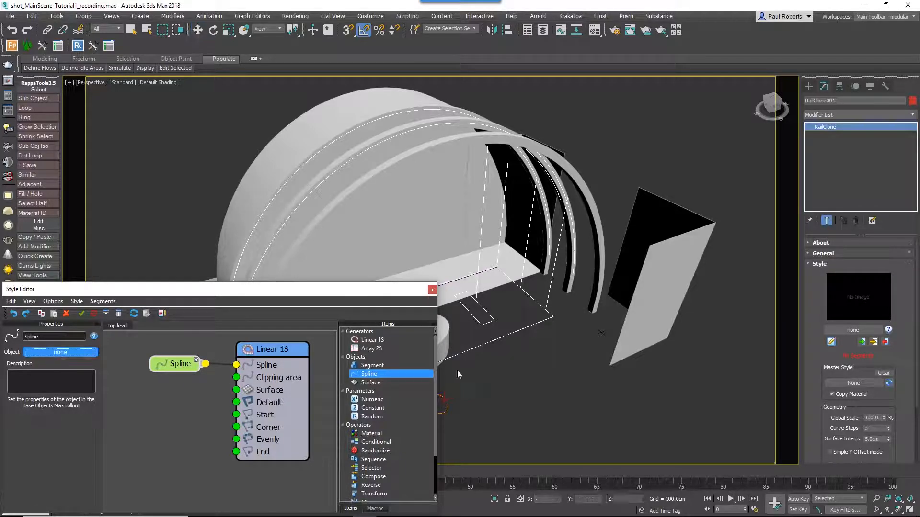
scroll(553, 367, "down", 4)
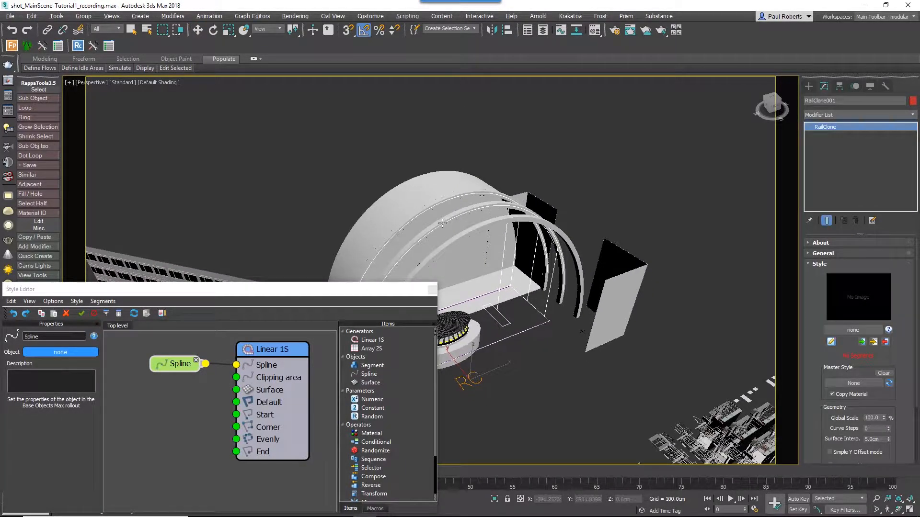
left_click(502, 205)
scroll(472, 221, "up", 5)
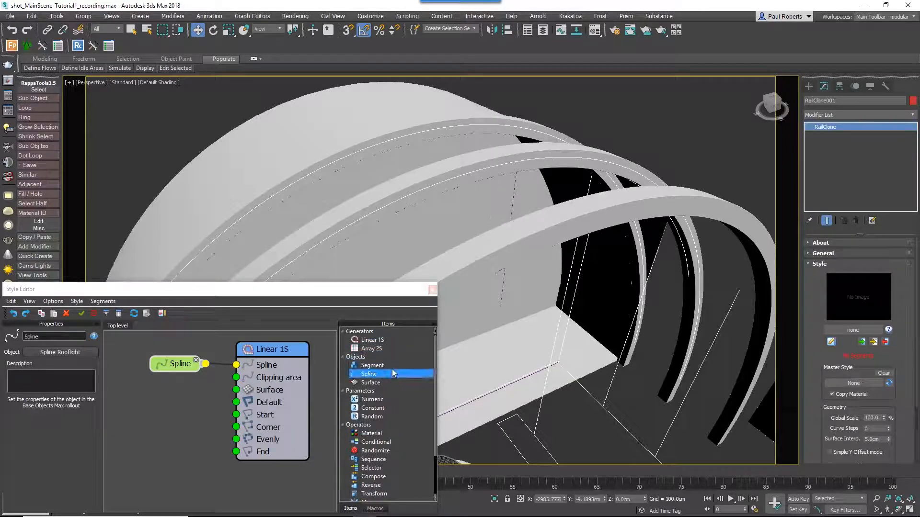
Add a Segment node, assign Segment_Skylight from the scene to it, and connect it to the Linear 1S generator's Default input
left_click_drag(392, 368, 207, 405)
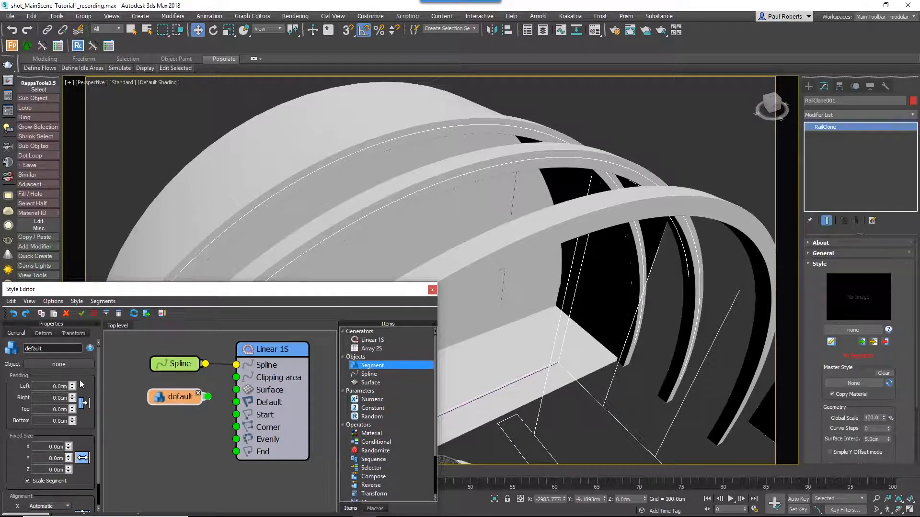
left_click(58, 364)
scroll(608, 380, "down", 5)
scroll(607, 381, "down", 3)
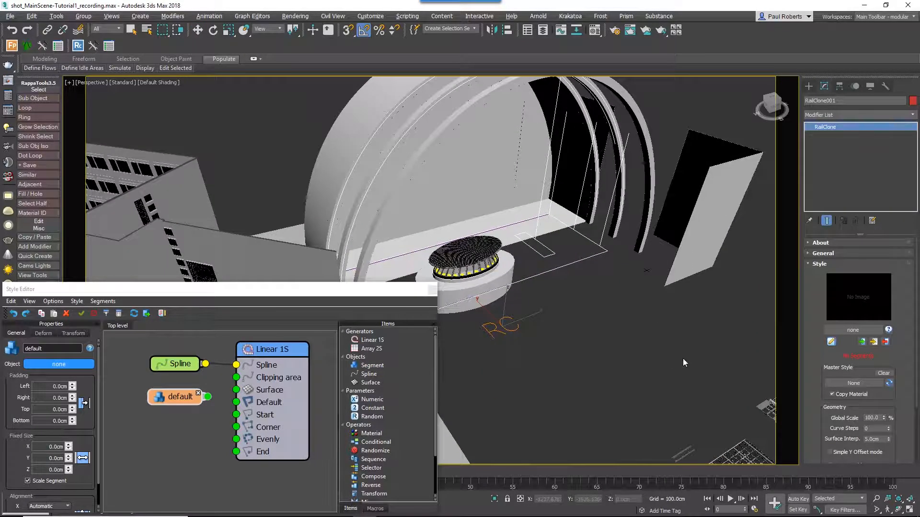
scroll(683, 358, "down", 3)
left_click(709, 424)
left_click_drag(206, 401, 236, 402)
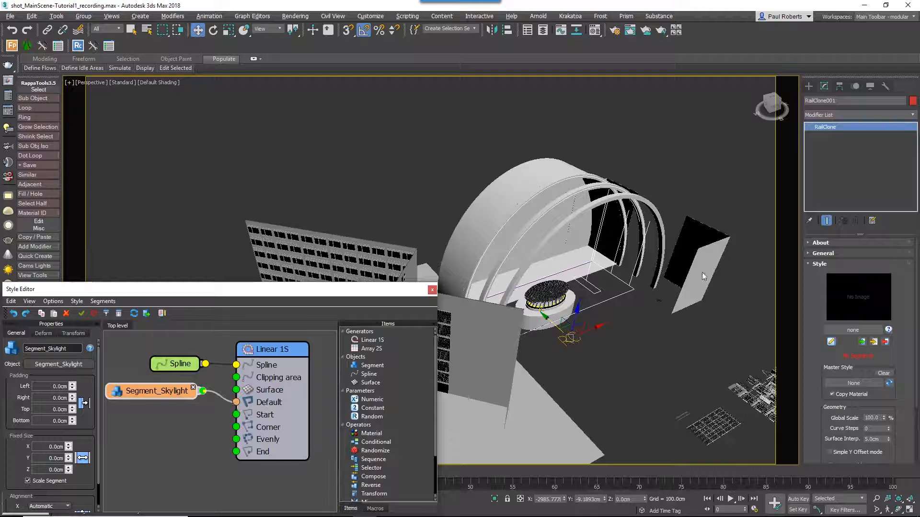
Set the Segment_Skylight node's Y alignment to Top and its Z alignment to Pivot
middle_click_drag(571, 237, 628, 256)
scroll(616, 273, "up", 3)
scroll(99, 450, "down", 1)
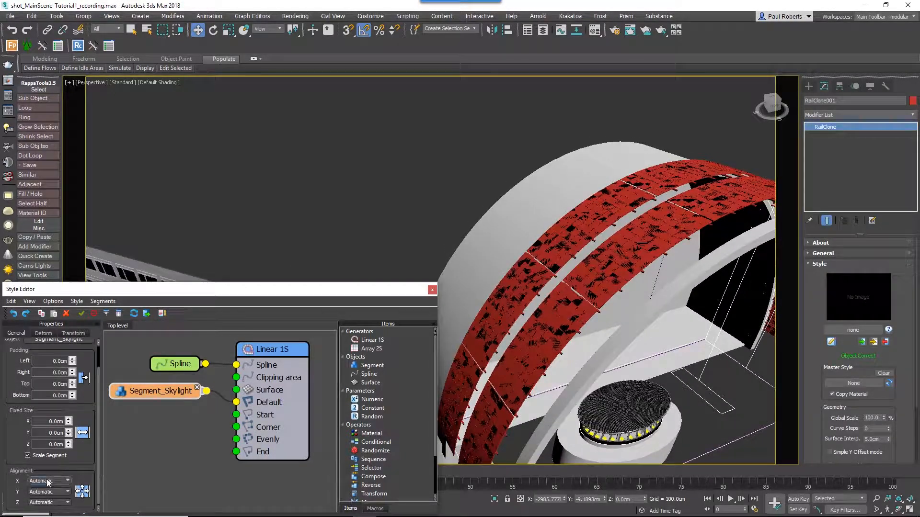
left_click(41, 492)
left_click(43, 492)
middle_click_drag(699, 303, 606, 257, "alt")
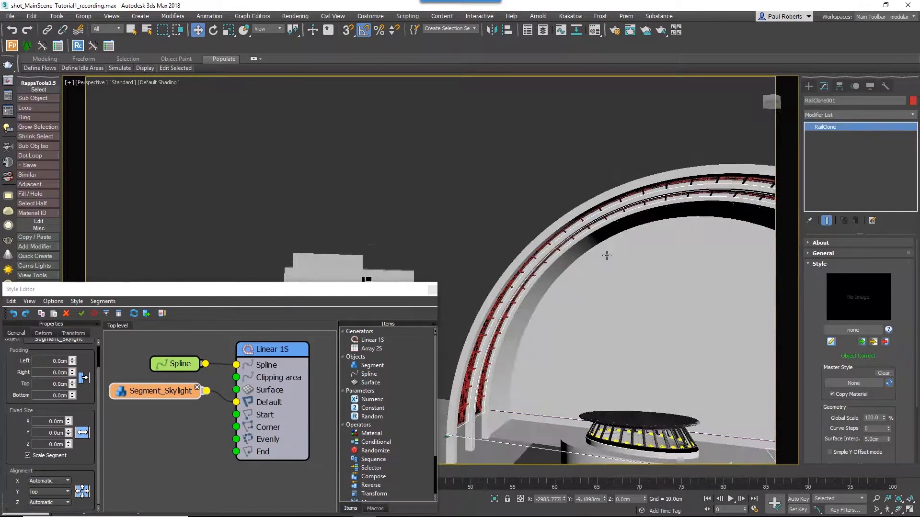
scroll(606, 257, "up", 5)
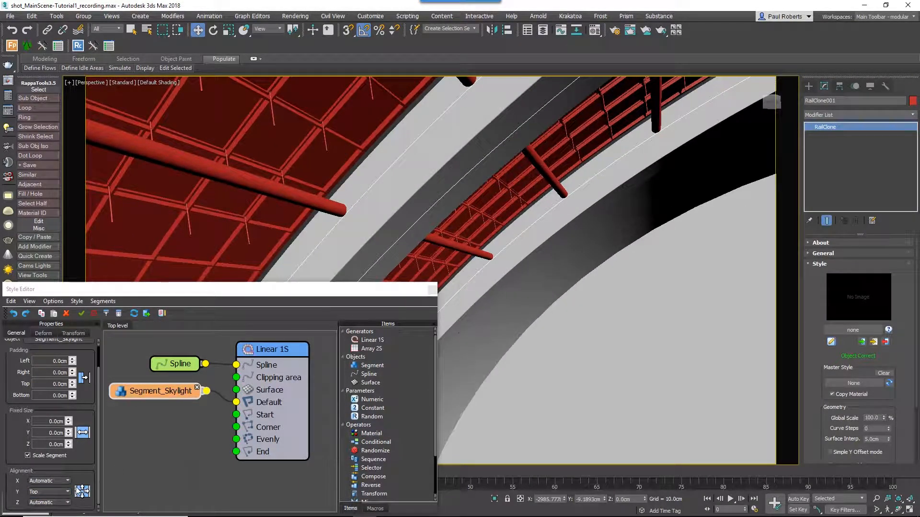
left_click(48, 503)
left_click(45, 478)
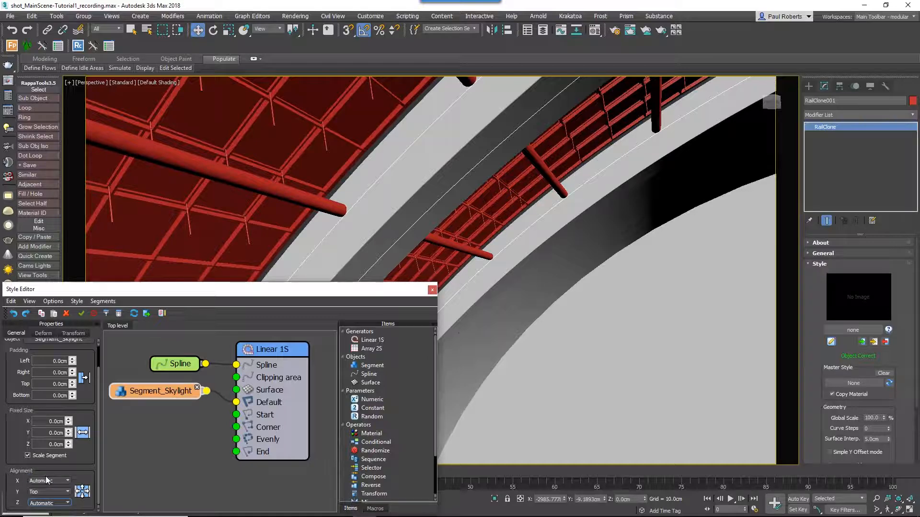
middle_click_drag(518, 289, 411, 218, "alt")
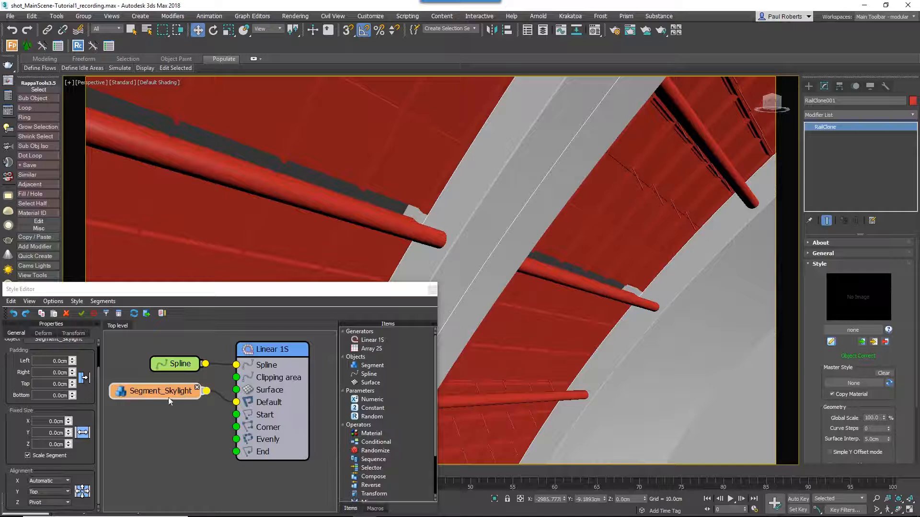
Set the Segment_Skylight node's right padding to -25 cm
left_click_drag(169, 396, 172, 413)
left_click(50, 372)
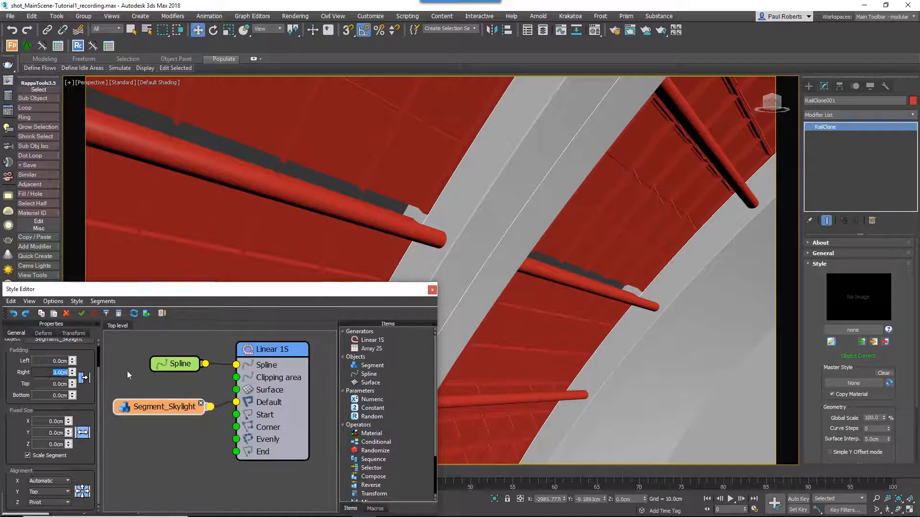
type("-25")
key("Return")
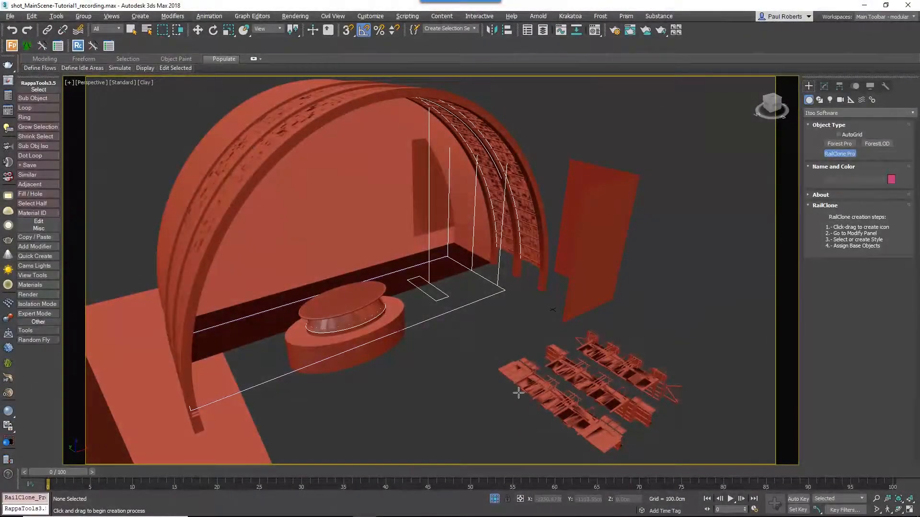
Create a second RailClone Pro object in front of the building and open its Style Editor
scroll(518, 393, "up", 10)
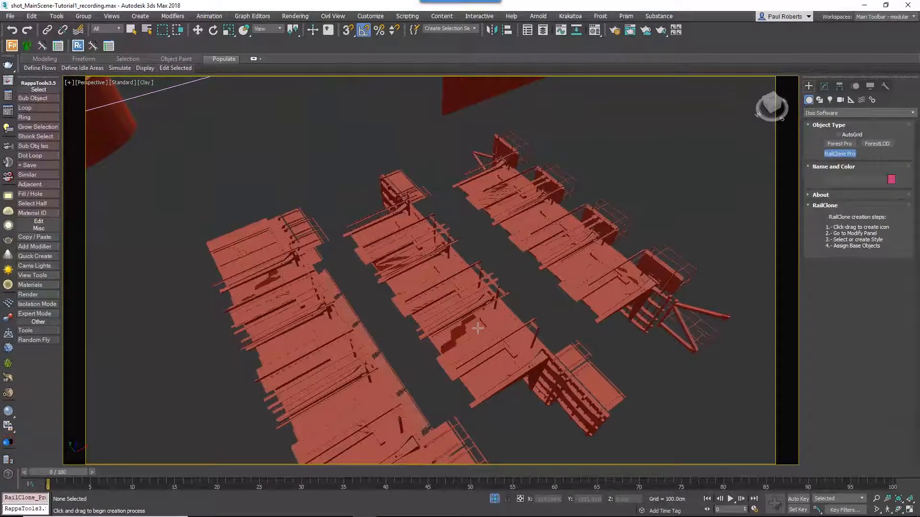
scroll(403, 354, "down", 10)
middle_click_drag(404, 354, 423, 363)
left_click_drag(392, 362, 408, 370)
right_click(407, 369)
scroll(400, 361, "up", 4)
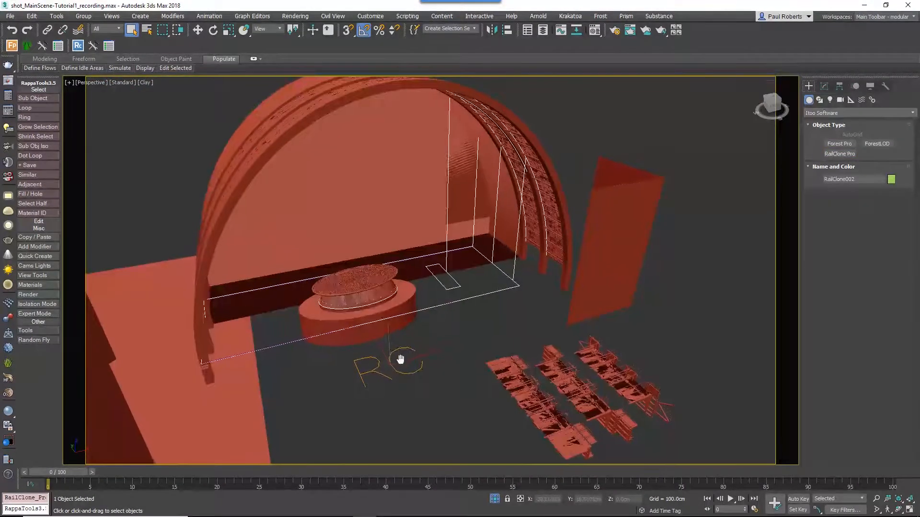
left_click(824, 87)
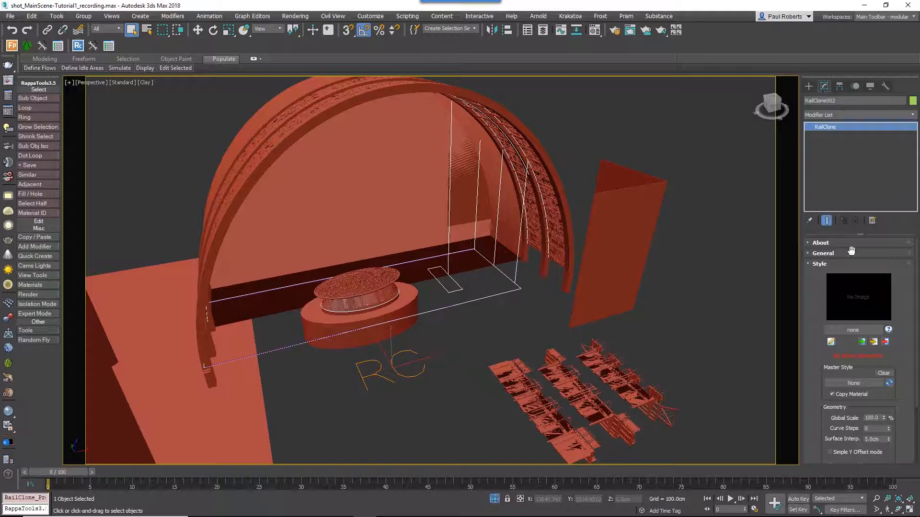
left_click(832, 342)
left_click_drag(314, 295, 317, 288)
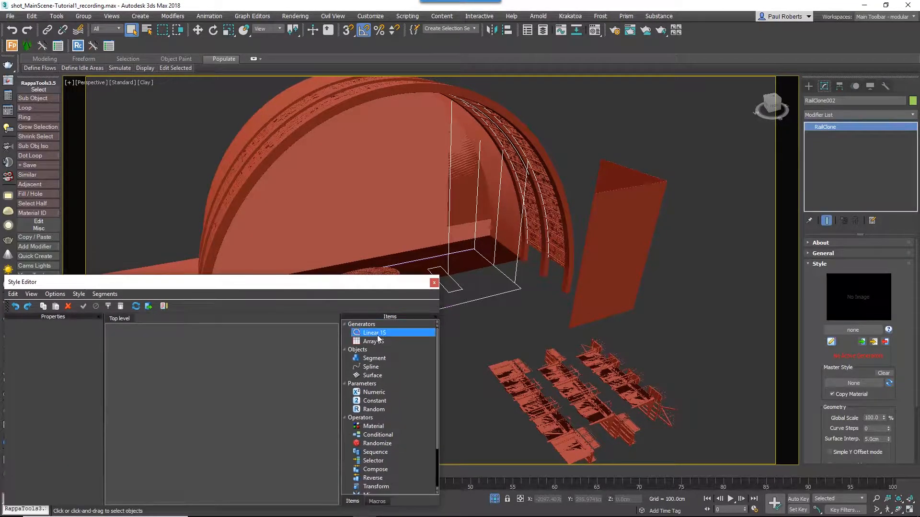
Add a Linear 1S generator, connect a Spline node to its Spline input, and assign the vertical Elevator Spline to that node
left_click_drag(376, 332, 295, 378)
left_click_drag(369, 366, 265, 377)
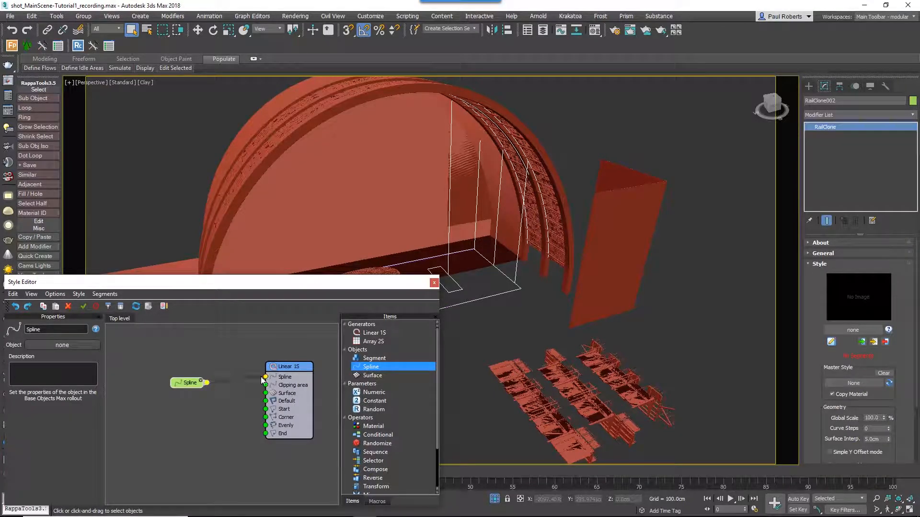
left_click(74, 345)
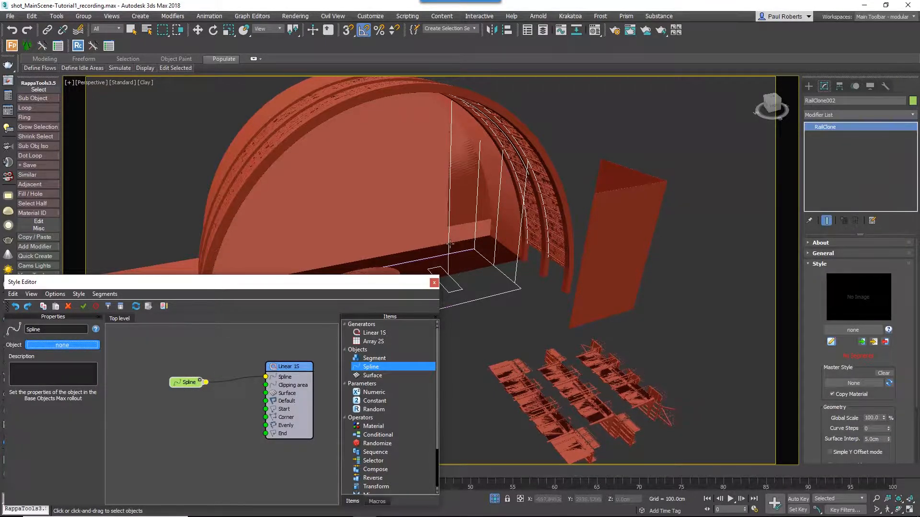
left_click(587, 401)
Add a Segment node using Segment_Shaft_Bottom with Slice off and connect it to the generator's Start input
left_click_drag(374, 358, 192, 406)
left_click(60, 357)
left_click(525, 405)
left_click(45, 326)
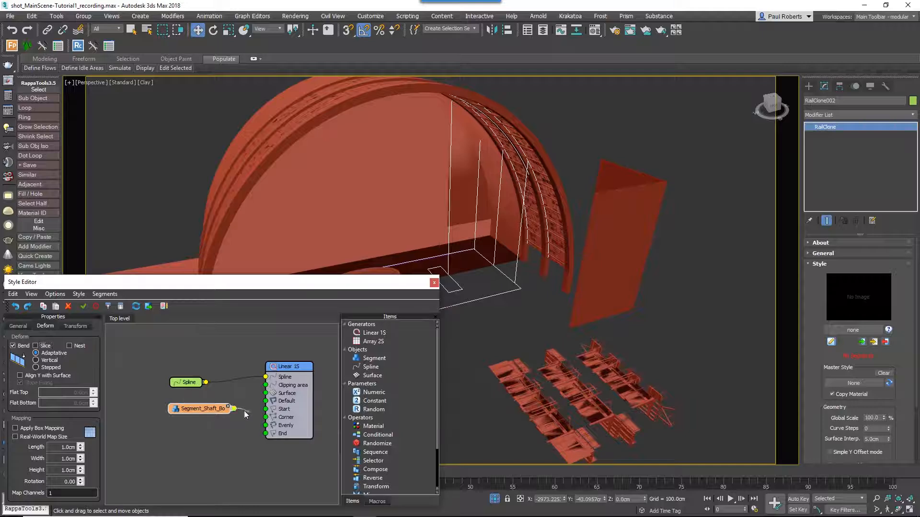
left_click_drag(244, 410, 266, 409)
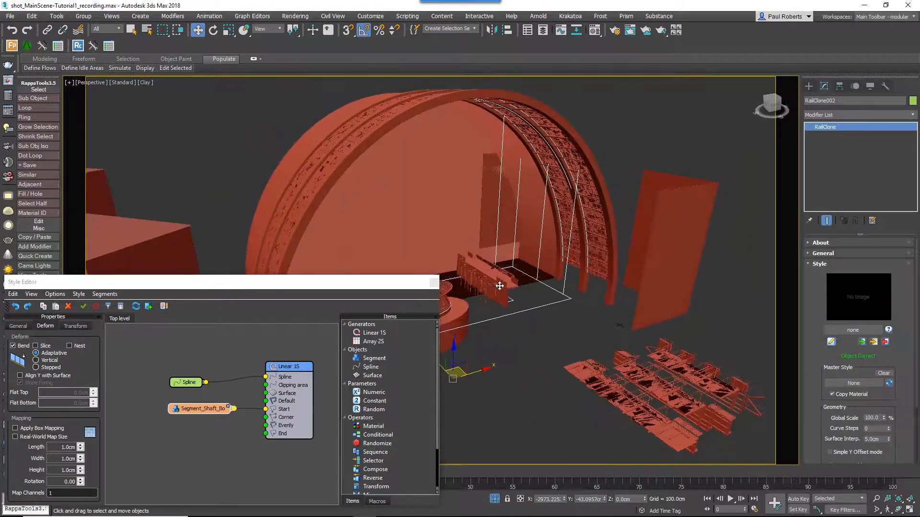
Set both the Y and Z alignment of the Segment_Shaft_Bottom node to Pivot
scroll(500, 286, "up", 5)
middle_click_drag(499, 286, 511, 285)
left_click(18, 326)
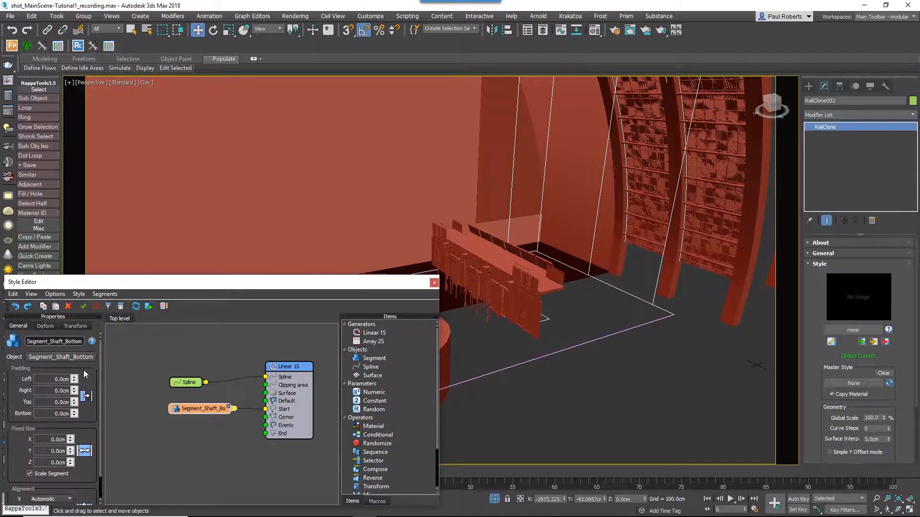
scroll(100, 377, "down", 2)
left_click(58, 483)
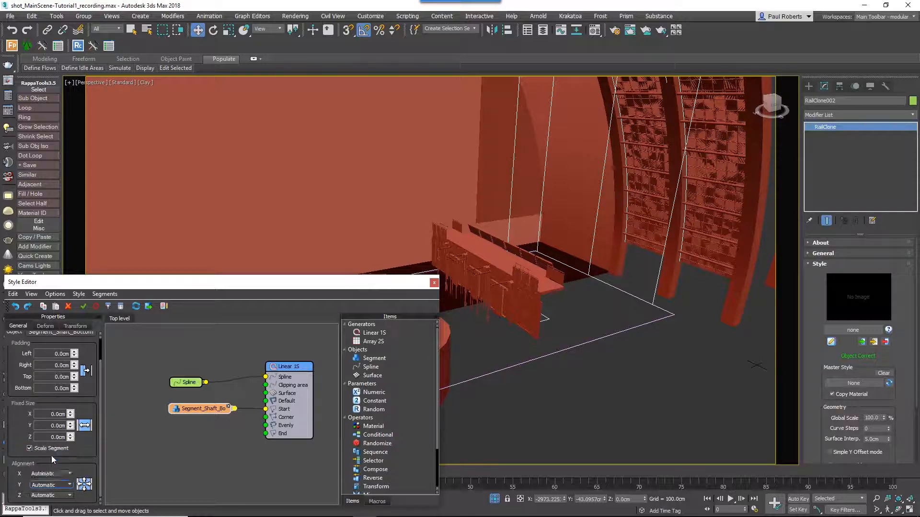
left_click(51, 467)
left_click(51, 484)
left_click(38, 470)
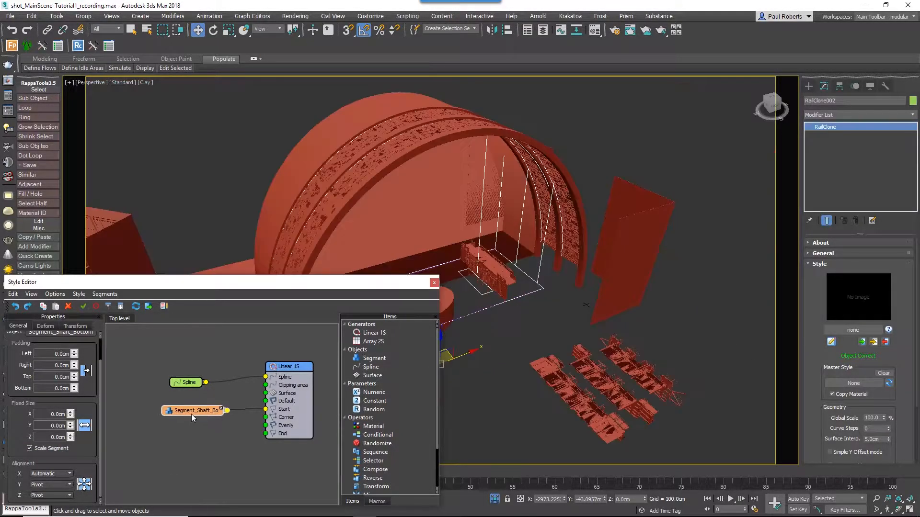
Duplicate the bottom shaft segment node, assign Segment_Shaft_Top to the copy, and connect it to the generator's End input
left_click_drag(192, 414, 171, 440)
left_click(64, 360)
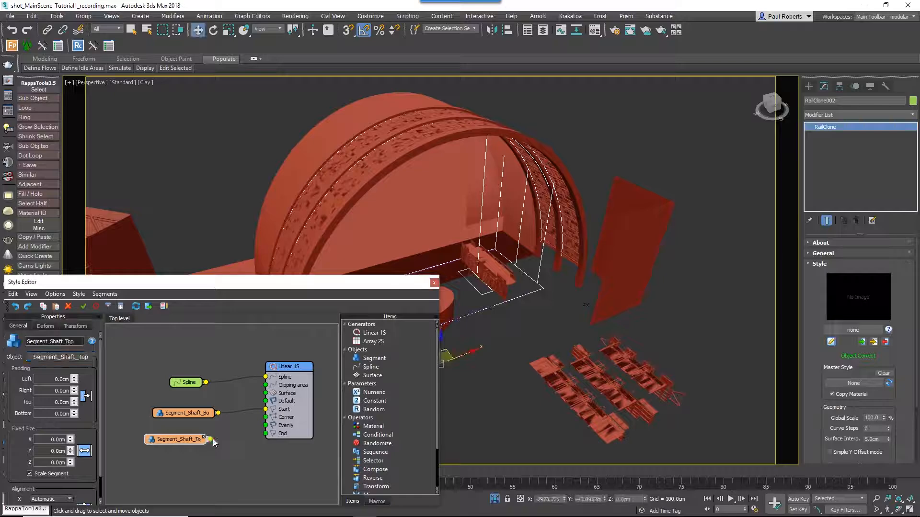
left_click_drag(209, 440, 267, 434)
middle_click_drag(507, 318, 471, 172, "alt")
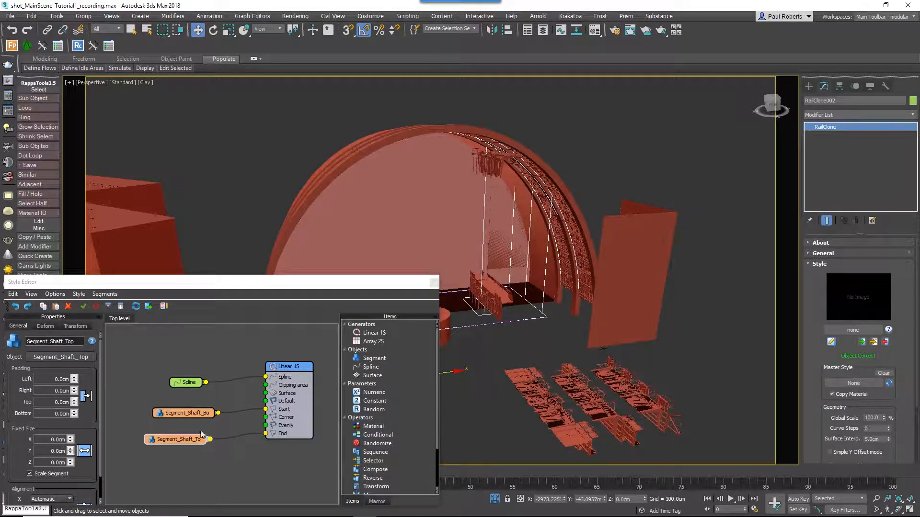
Duplicate the top shaft segment node, assign Segment_Shaft_Center to the copy, and connect it to the generator's Default input
left_click_drag(184, 440, 187, 437)
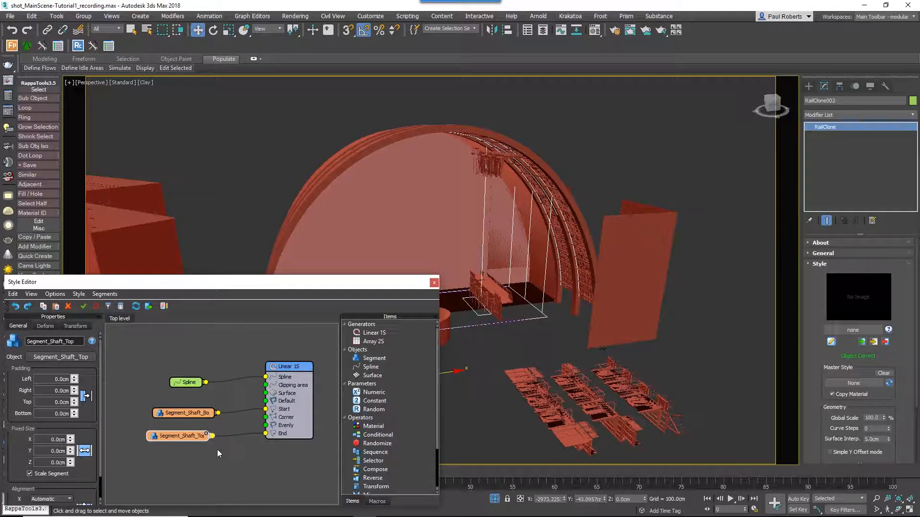
key("ctrl+c")
key("ctrl+v")
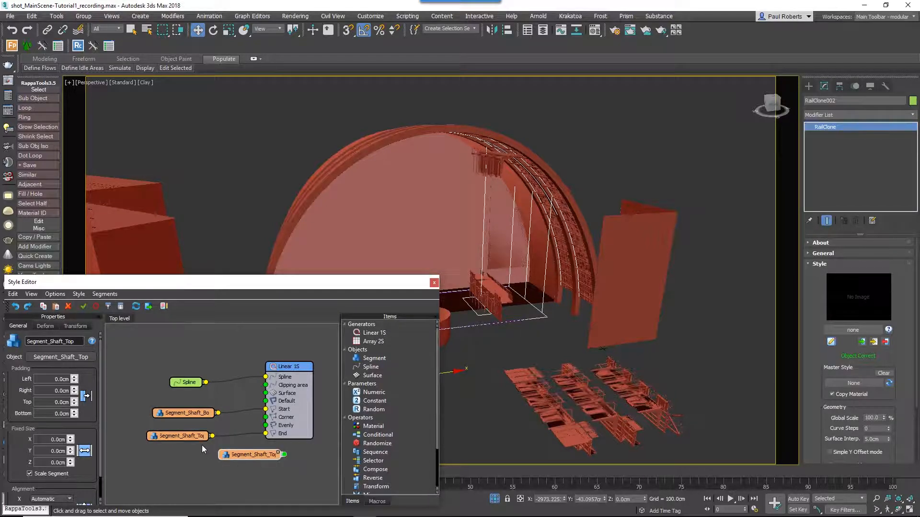
left_click_drag(233, 454, 174, 395)
left_click(61, 357)
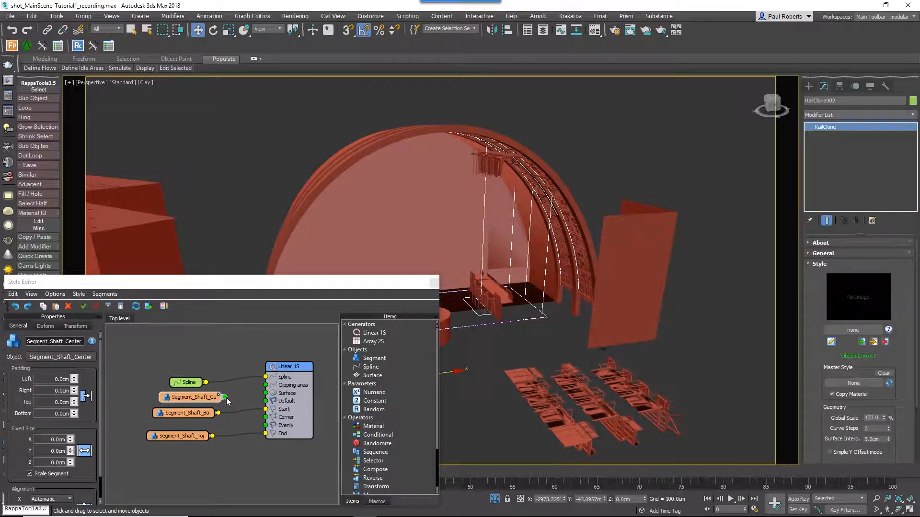
left_click_drag(225, 397, 266, 401)
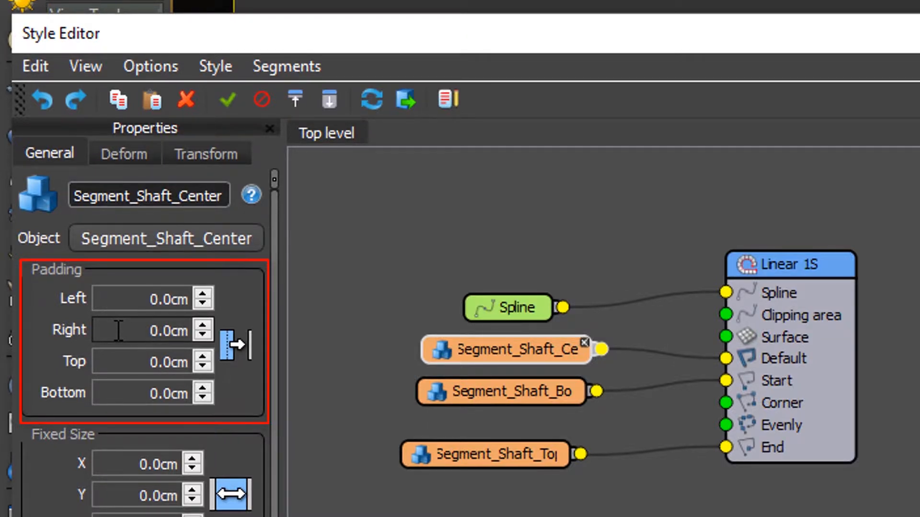
Set the Segment_Shaft_Center node's right padding to -135 cm
key("ctrl+a")
key("BackSpace")
type("-135")
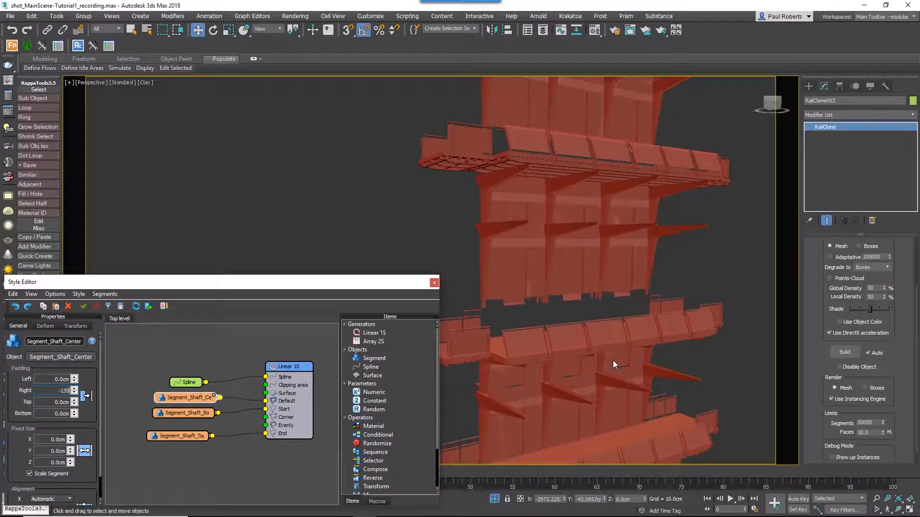
key("Return")
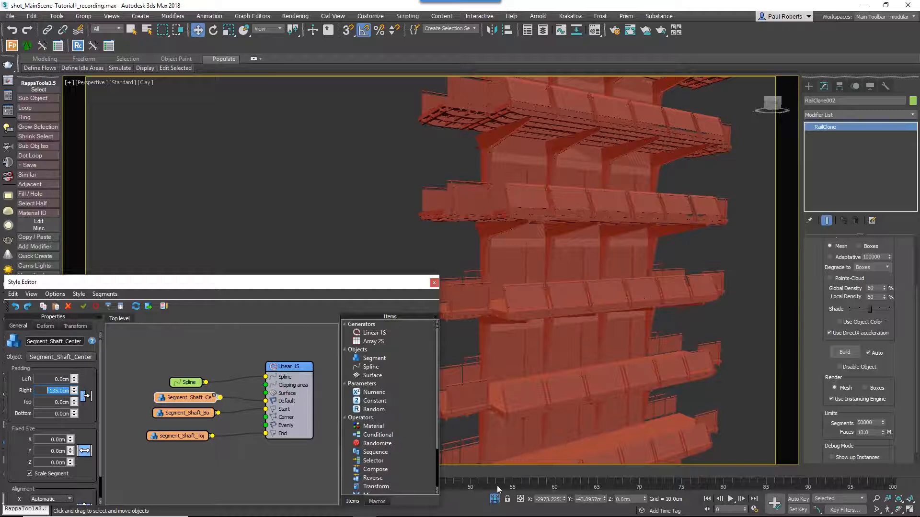
Lower the top vertex of the Elevator Spline slightly, to a Z position of about 3032
middle_click_drag(522, 417, 572, 302, "alt")
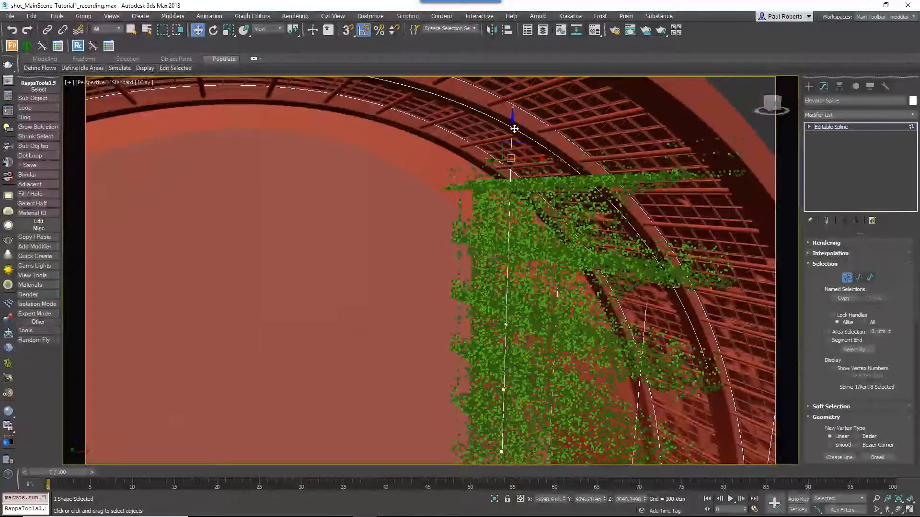
mouse_move(513, 127)
left_mouse_down()
mouse_move(517, 83)
mouse_move(517, 128)
left_mouse_up()
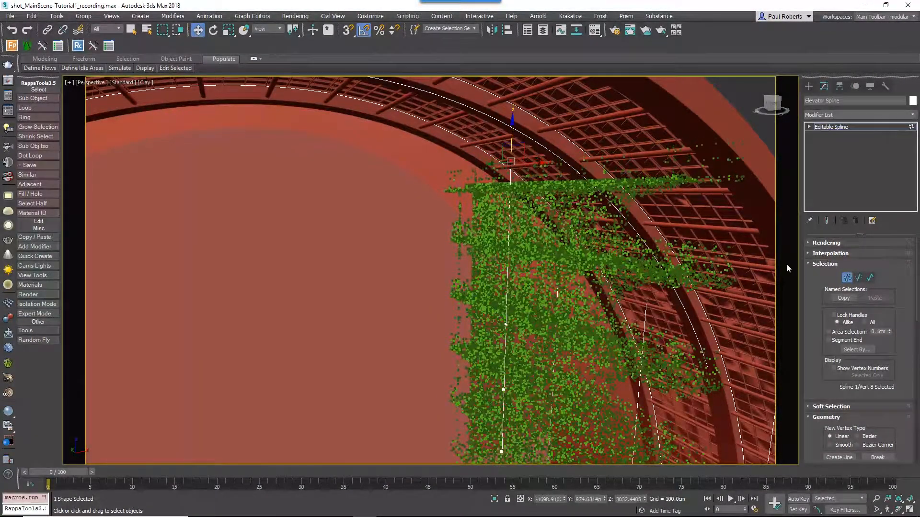
left_click(506, 324)
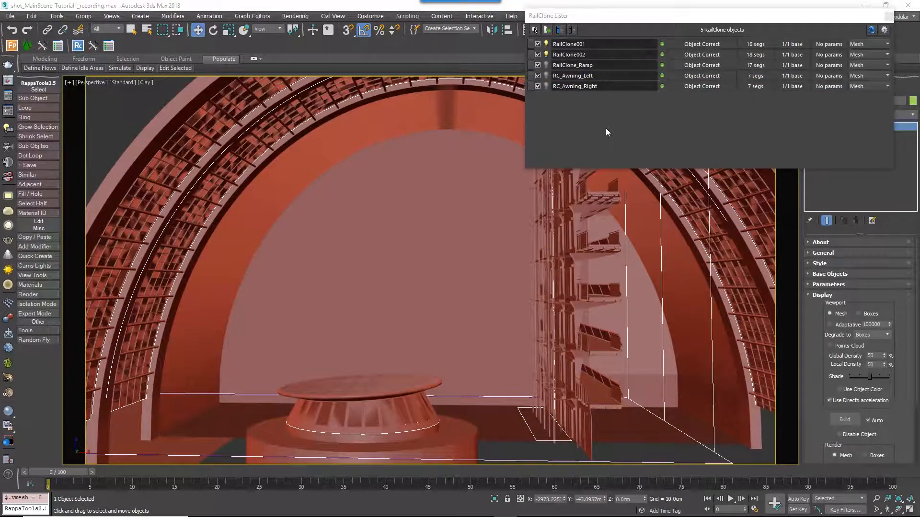
Unhide the RC_Awning_Right and RC_Awning_Left objects in the RailClone Lister
left_click(547, 86)
left_click(546, 75)
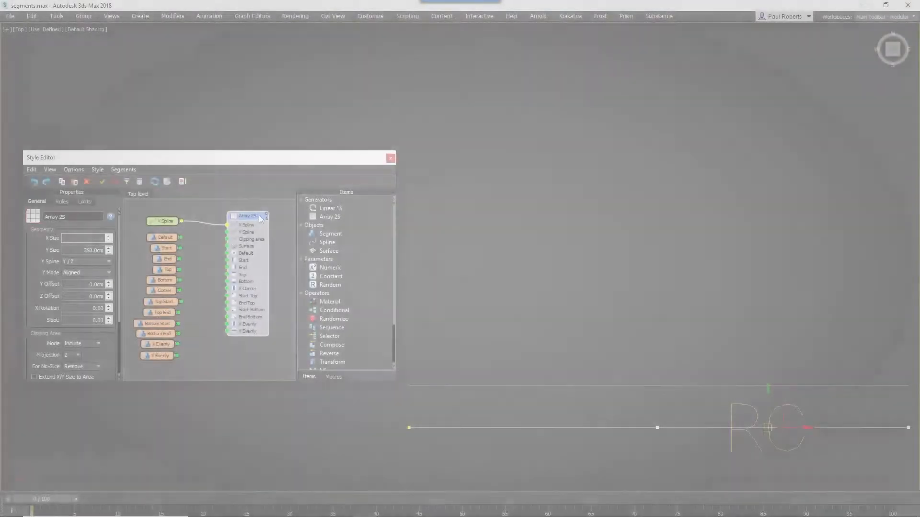
Connect the Start and End segments to their matching inputs on the Array 2S generator in segments.max
left_click_drag(260, 219, 256, 223)
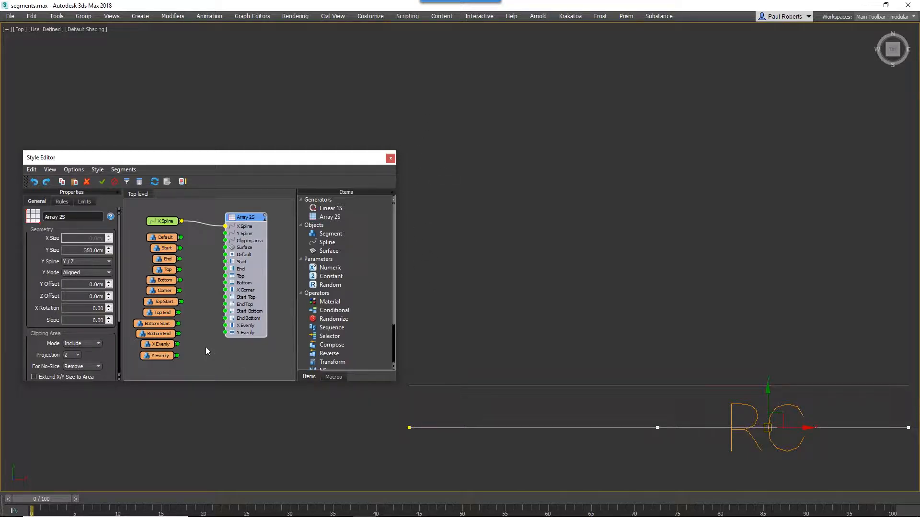
left_click_drag(180, 248, 225, 269)
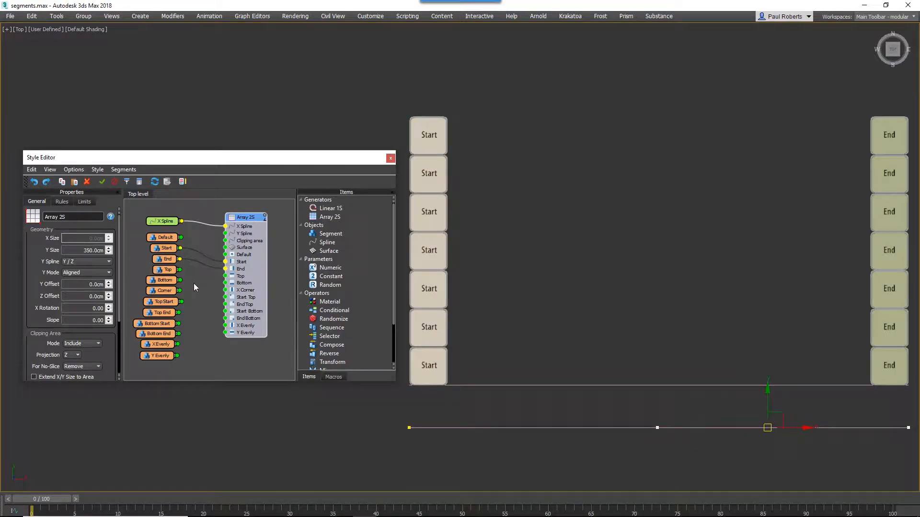
Connect the Corner, Top, Bottom, Top Start, Top End, Bottom Start and Bottom End segments to their matching inputs on the Array 2S generator
left_click_drag(179, 290, 225, 290)
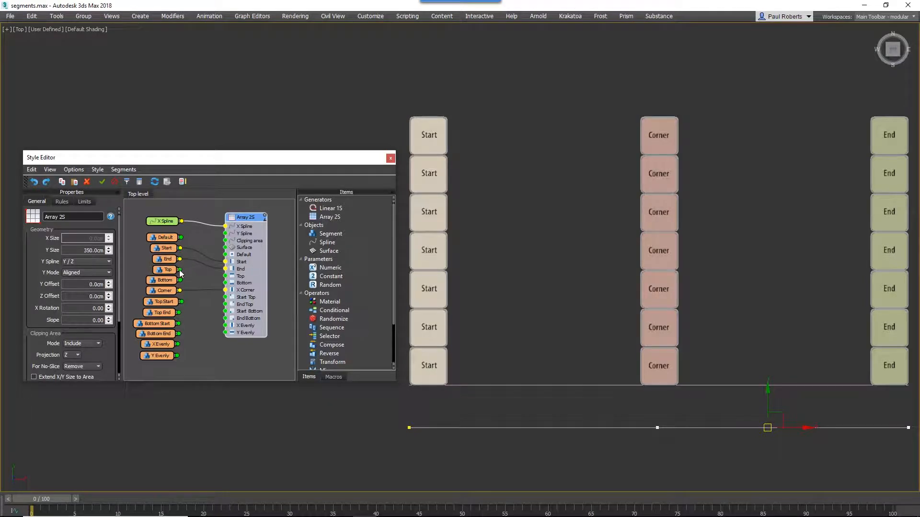
left_click_drag(179, 270, 225, 304)
left_click_drag(179, 324, 225, 319)
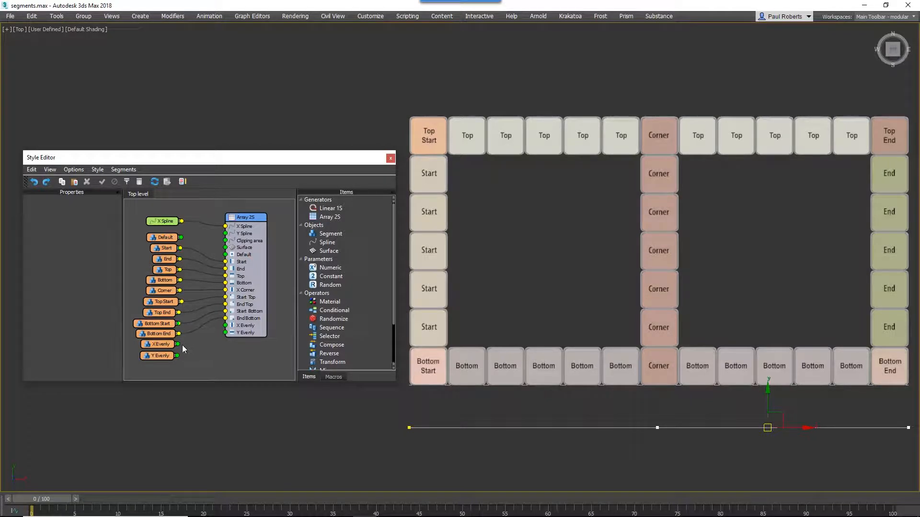
Connect the X Evenly, Y Evenly and Default segments to their matching inputs on the Array 2S generator
left_click_drag(180, 343, 227, 334)
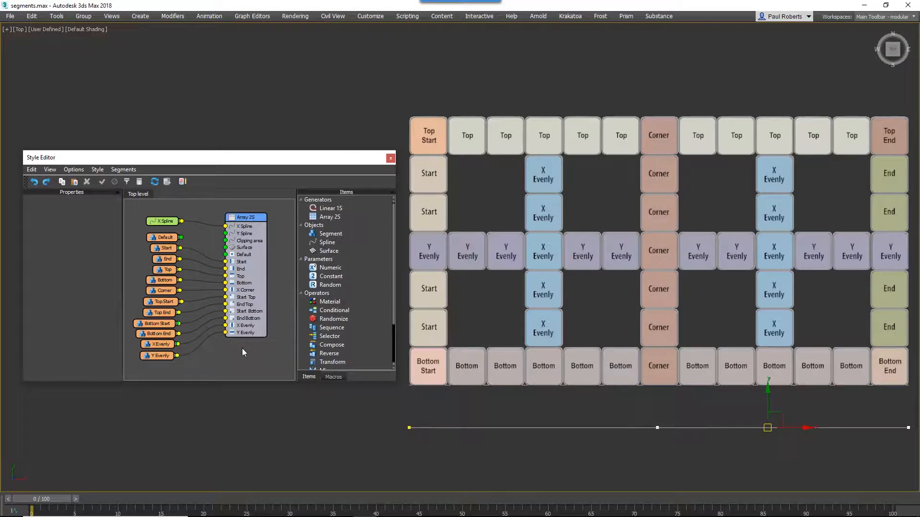
left_click_drag(181, 238, 226, 255)
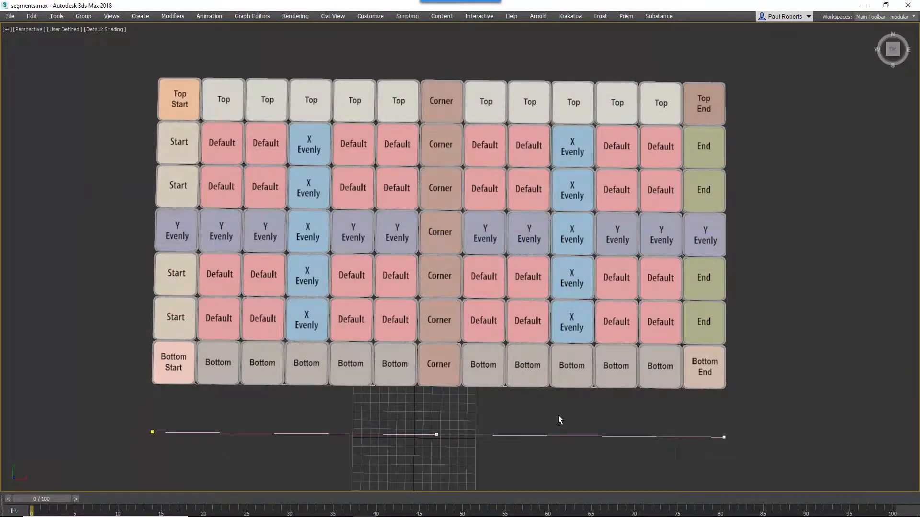
middle_click_drag(558, 415, 584, 354, "alt")
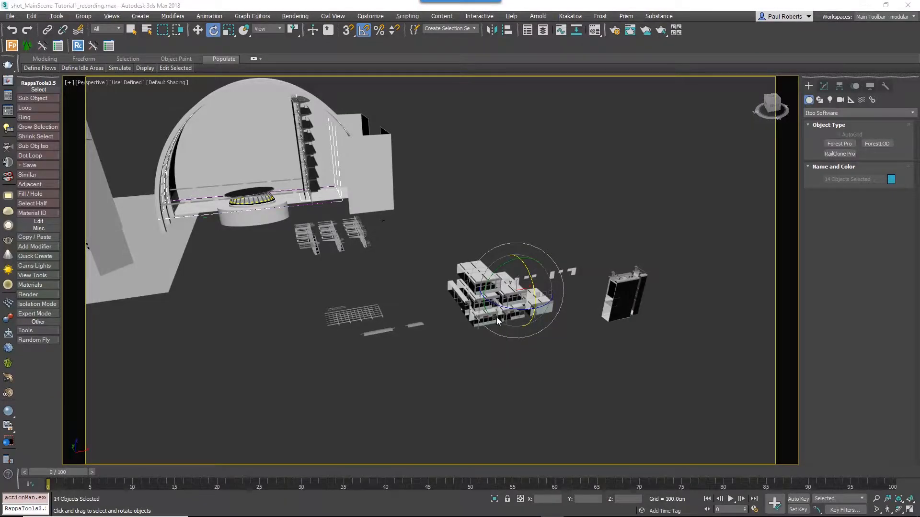
Rotate the 14 selected building objects -90° about the X axis in the main scene
scroll(497, 317, "up", 8)
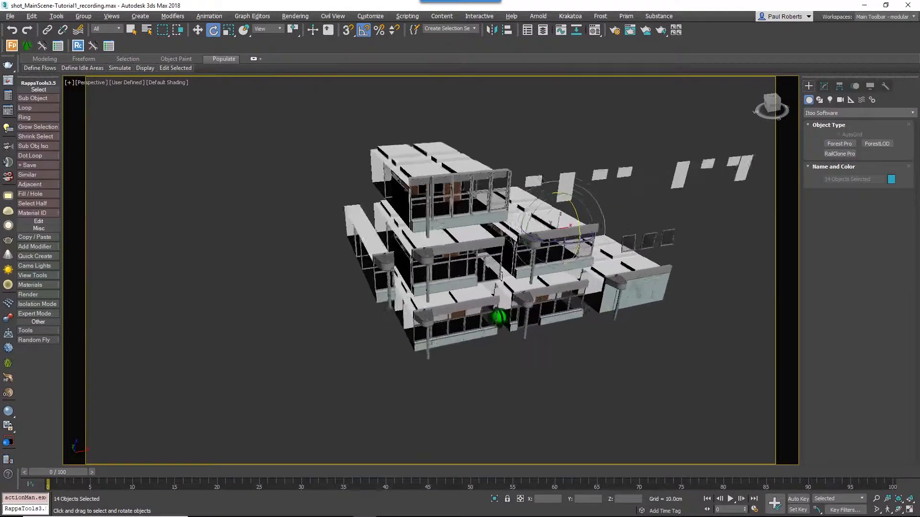
middle_click_drag(483, 298, 405, 328)
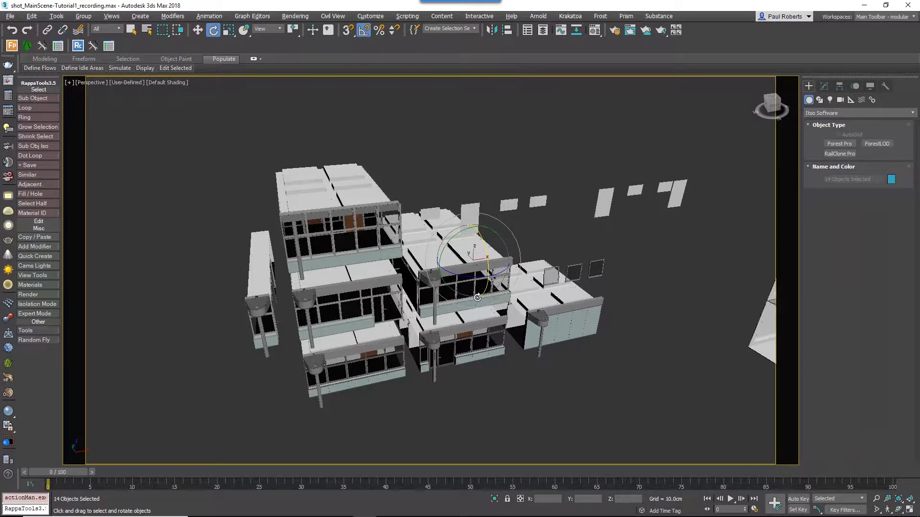
left_click_drag(485, 266, 478, 221)
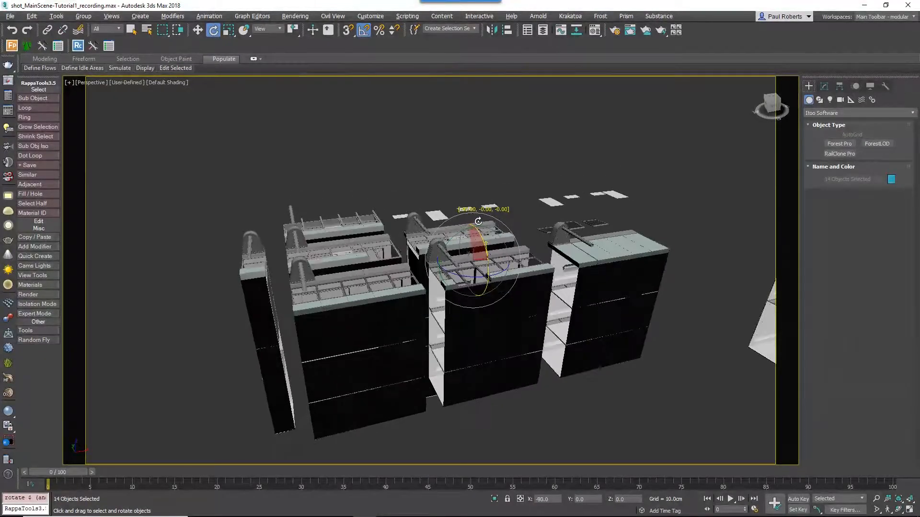
mouse_move(508, 289)
middle_mouse_down("alt")
mouse_move(519, 309)
mouse_move(503, 298)
middle_mouse_up("alt")
Open the Reset XForm utility for the 14 rotated objects
left_click(885, 86)
left_click(858, 180)
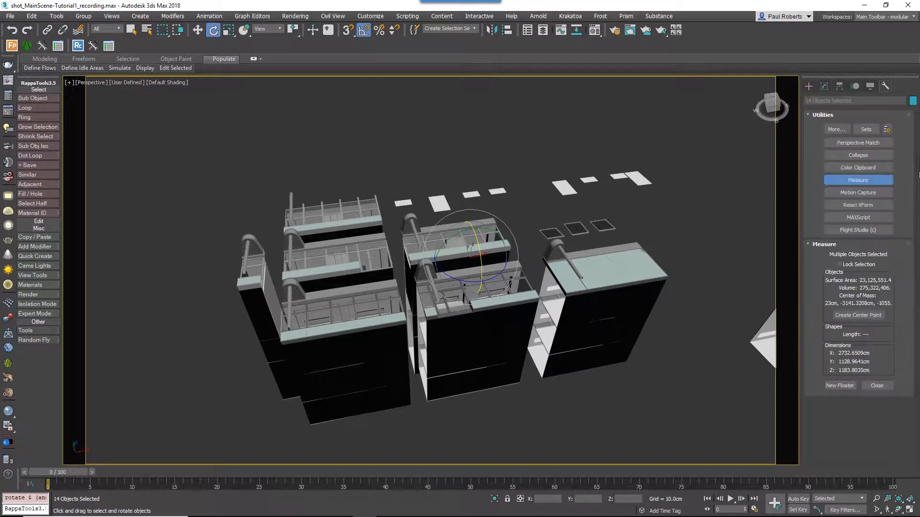
left_click(858, 204)
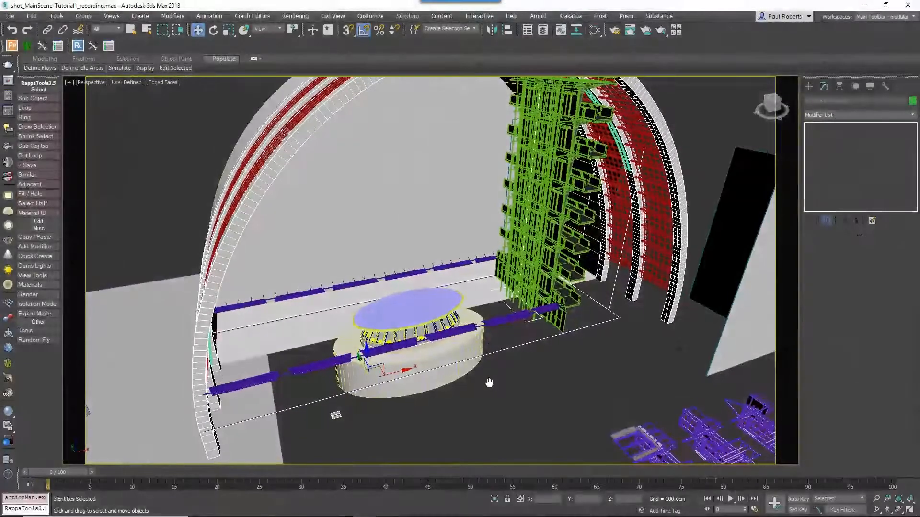
Isolate the selected floor outline splines and tile objects, and create a RailClone Pro object with an icon size of about 339
key("alt+q")
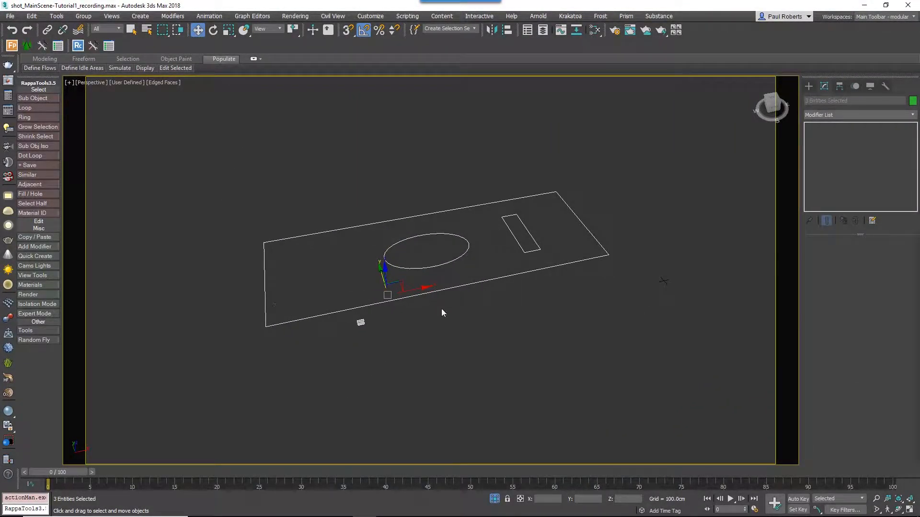
scroll(442, 310, "up", 5)
middle_click_drag(505, 328, 629, 296)
left_click(809, 87)
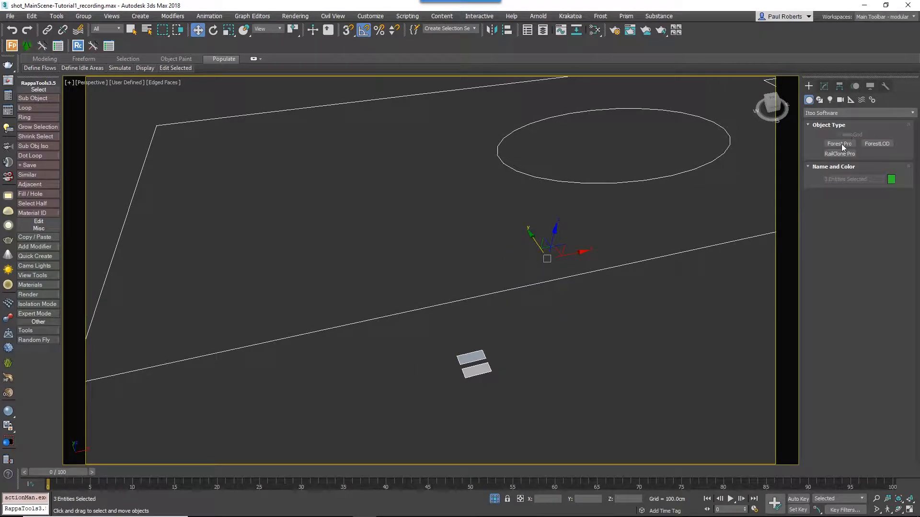
left_click(839, 153)
left_click_drag(538, 192, 563, 225)
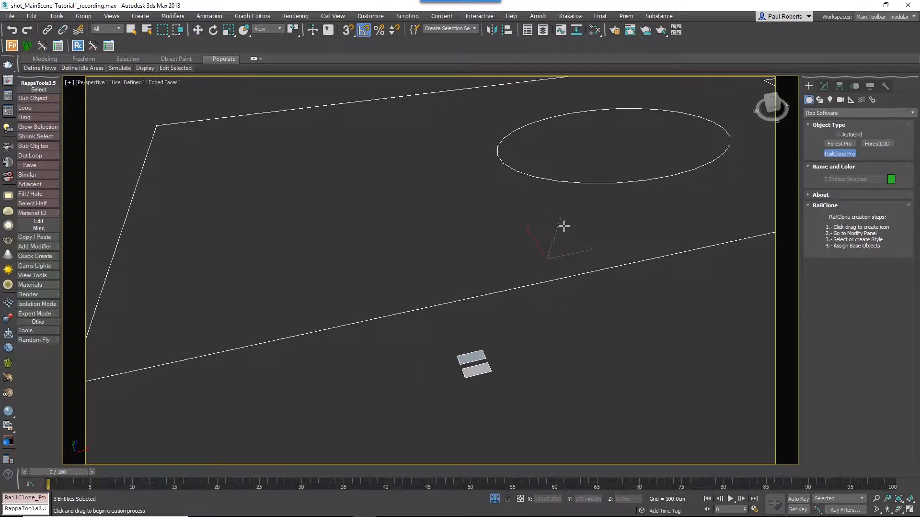
Add an Array 2S generator to the new RailClone object's style and wire a Spline node into its Clipping area input
left_click(825, 87)
left_click(831, 437)
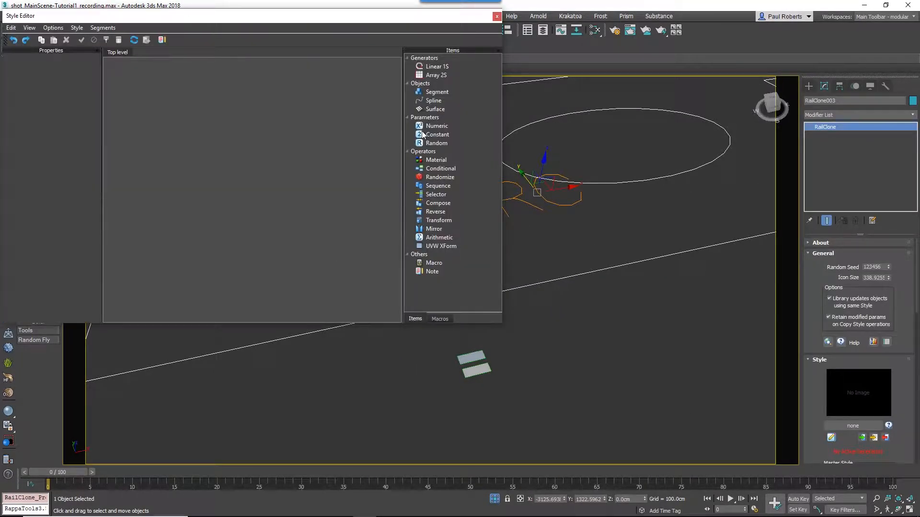
left_click_drag(434, 75, 349, 111)
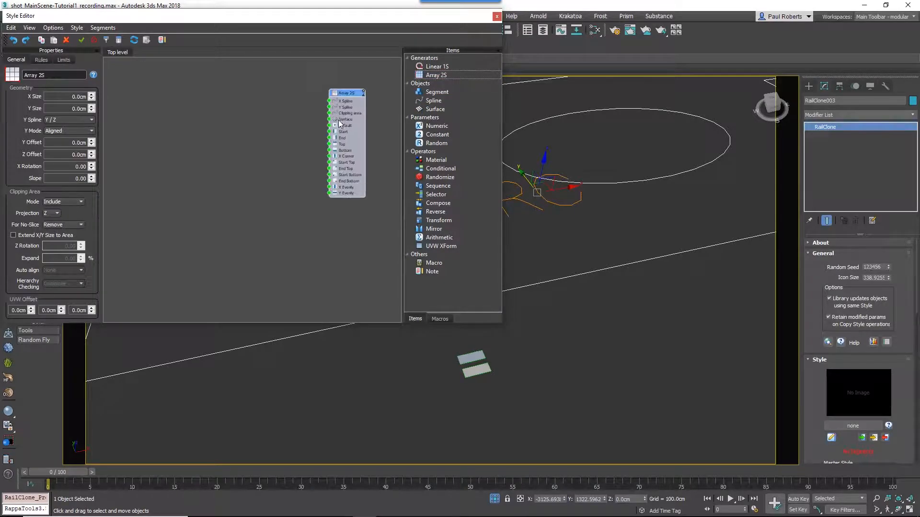
left_click(439, 100)
left_click_drag(438, 100, 264, 128)
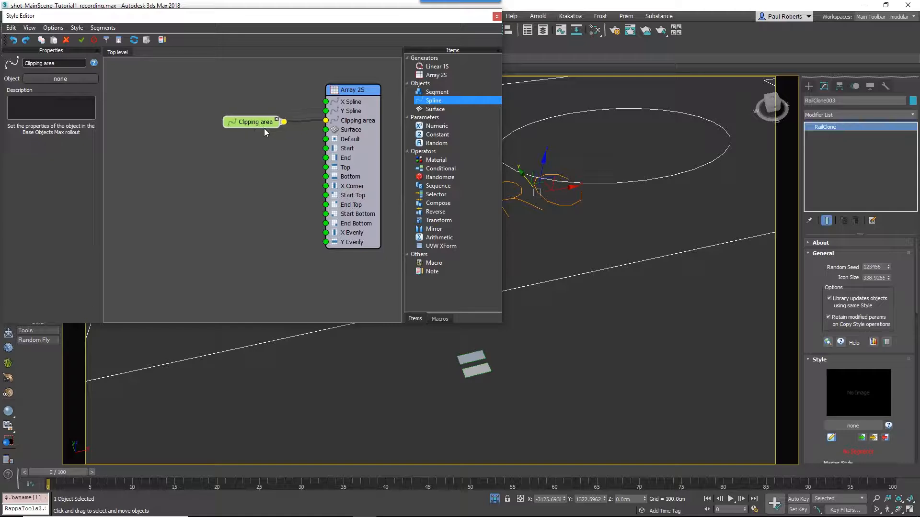
Assign Rectangle003 to the Clipping area spline node and enable Extend X/Y Size to Area on the Array 2S generator
left_click(81, 79)
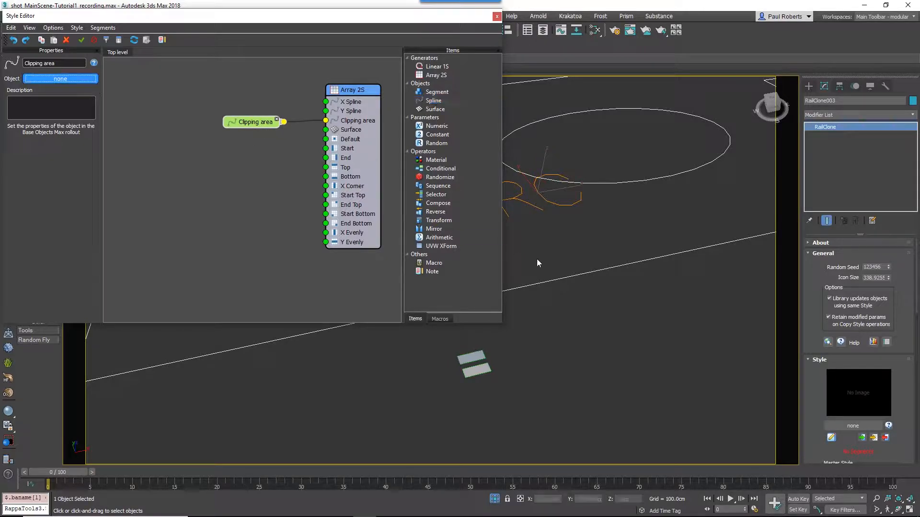
left_click(552, 279)
middle_click_drag(552, 279, 555, 308)
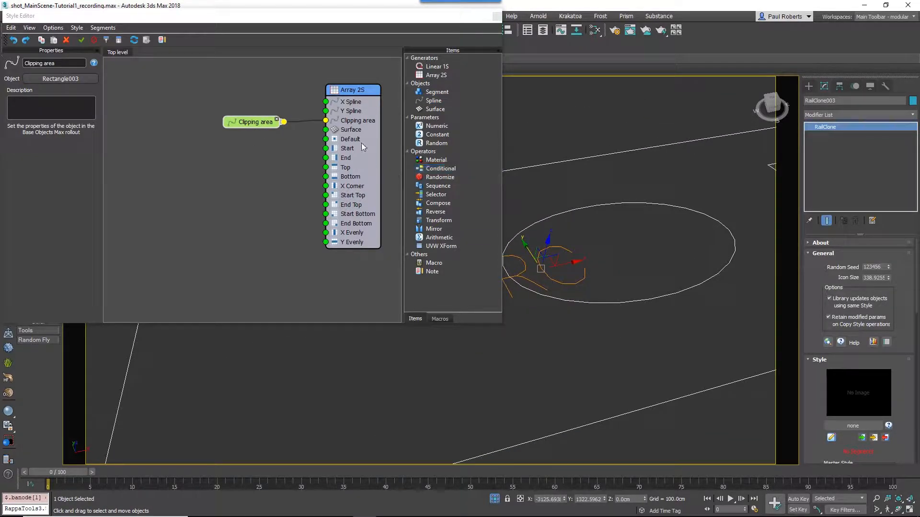
left_click(355, 103)
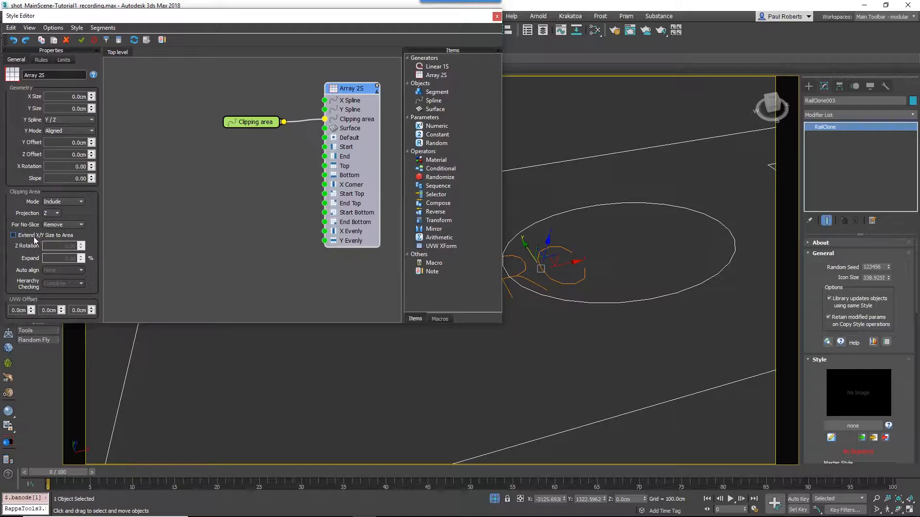
left_click(13, 235)
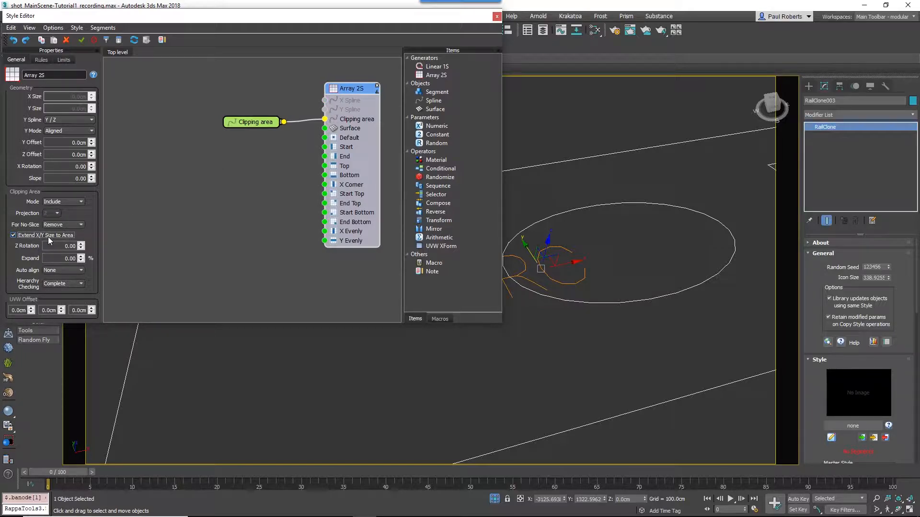
Add a Segment node and assign the Tile object from the scene to it
left_click_drag(466, 94, 210, 162)
left_click(60, 90)
scroll(544, 349, "down", 4)
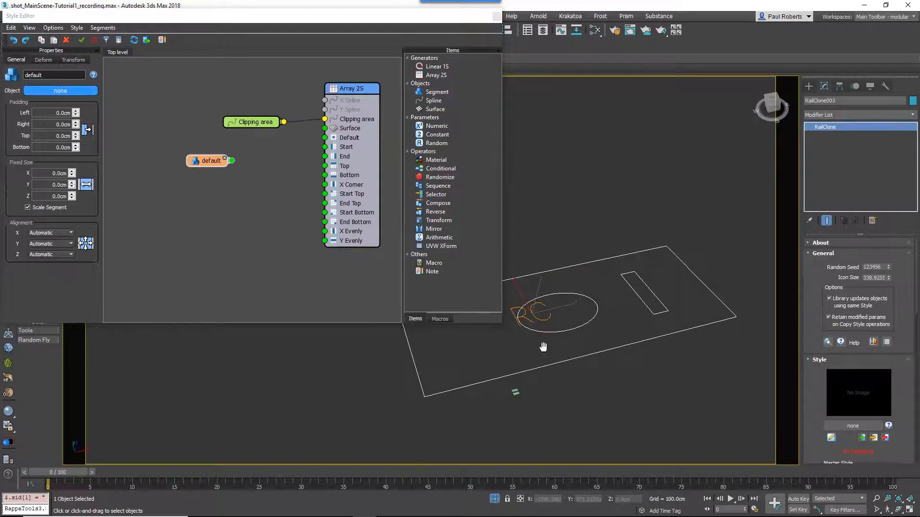
left_click(517, 388)
scroll(551, 326, "up", 8)
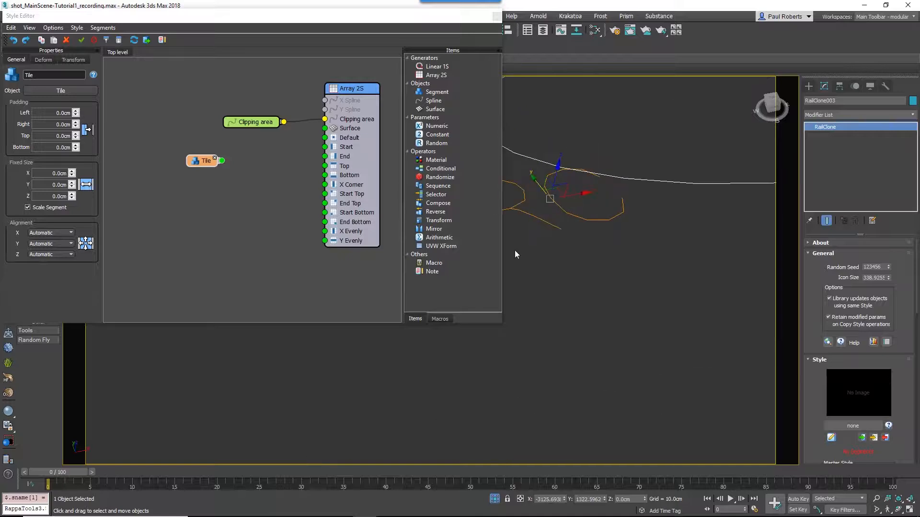
Attach a Transform operator to the Tile segment and export its Y Fixed Scale parameter as an input
left_click_drag(459, 217, 253, 155)
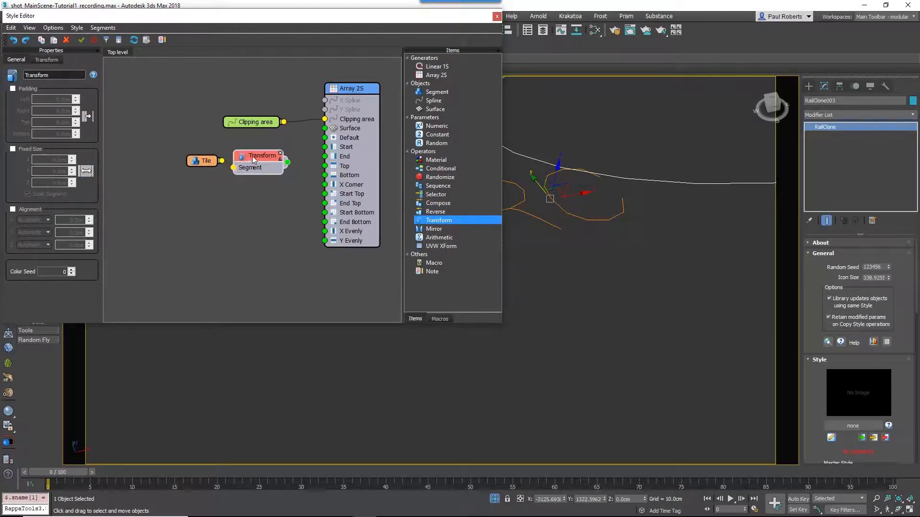
right_click(254, 154)
left_click(278, 248)
left_click(398, 226)
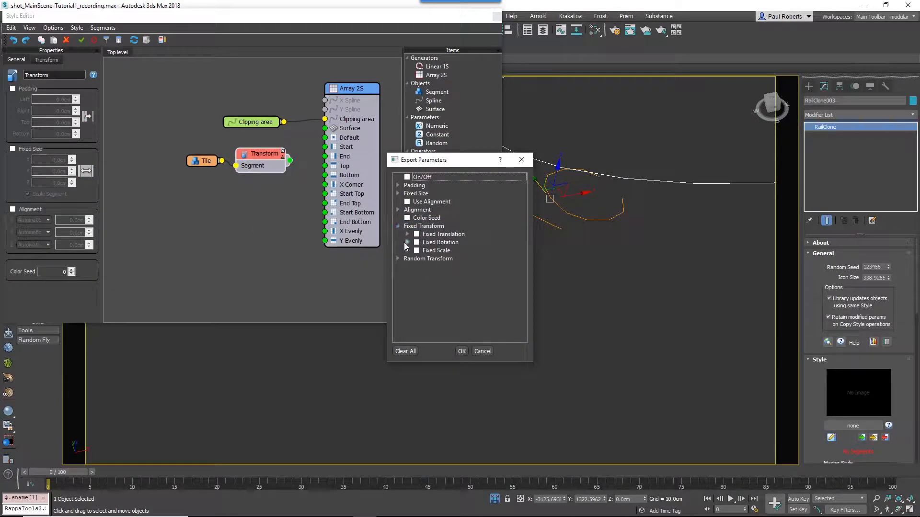
left_click(407, 250)
left_click(423, 266)
left_click(426, 267)
left_click(461, 351)
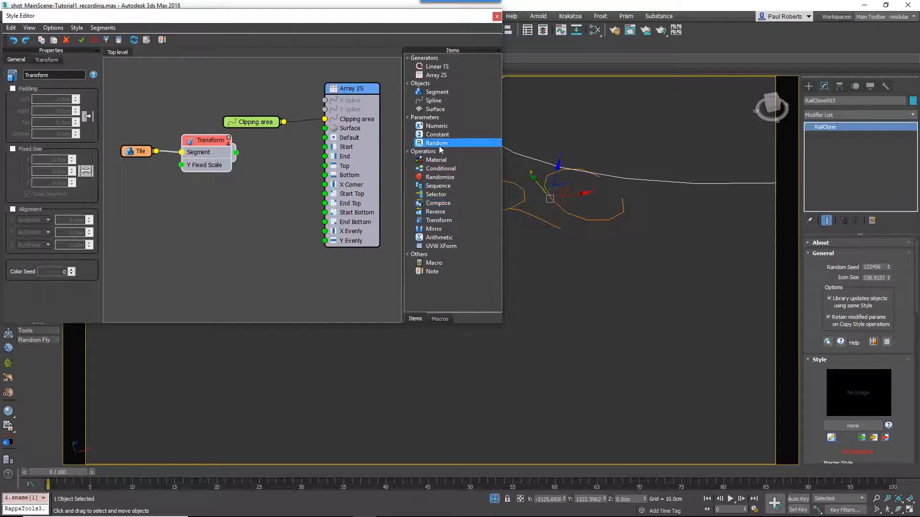
Drive Y Fixed Scale with a Random parameter generated on Array Y Row, and connect the Transform to the generator's Default input
left_click_drag(437, 143, 182, 165)
left_click(70, 151)
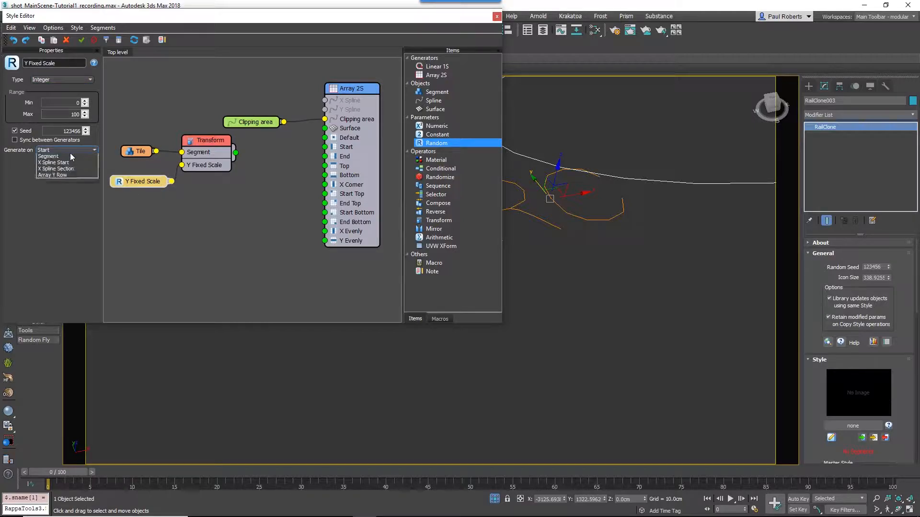
left_click(59, 103)
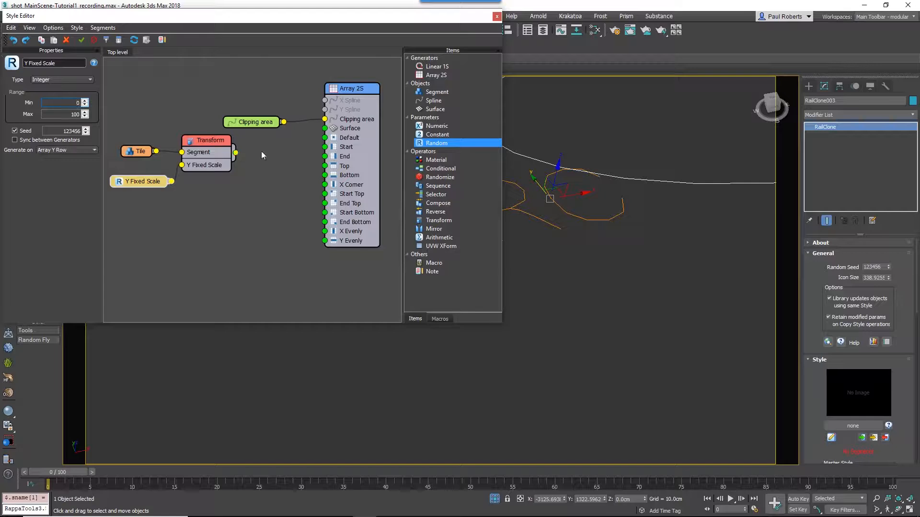
left_click_drag(236, 153, 325, 138)
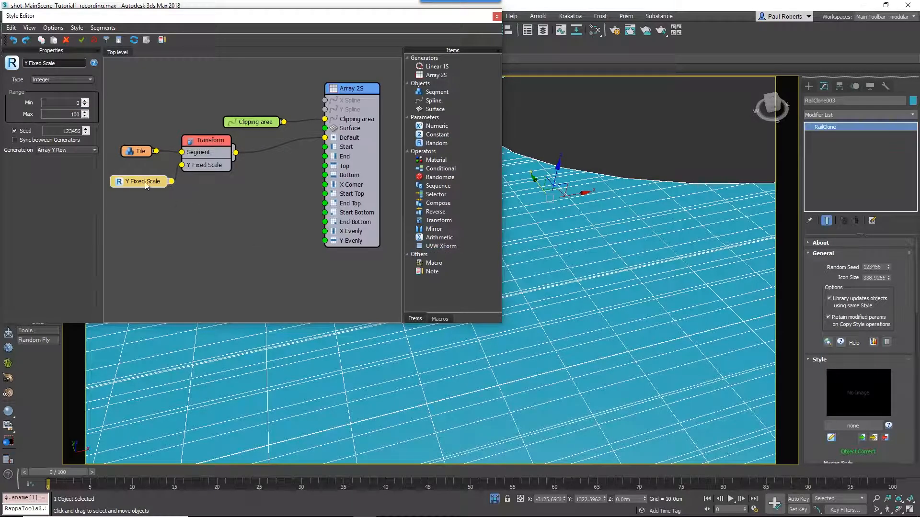
Set the Y Fixed Scale random parameter's type to Float and its minimum to 40
left_click(59, 80)
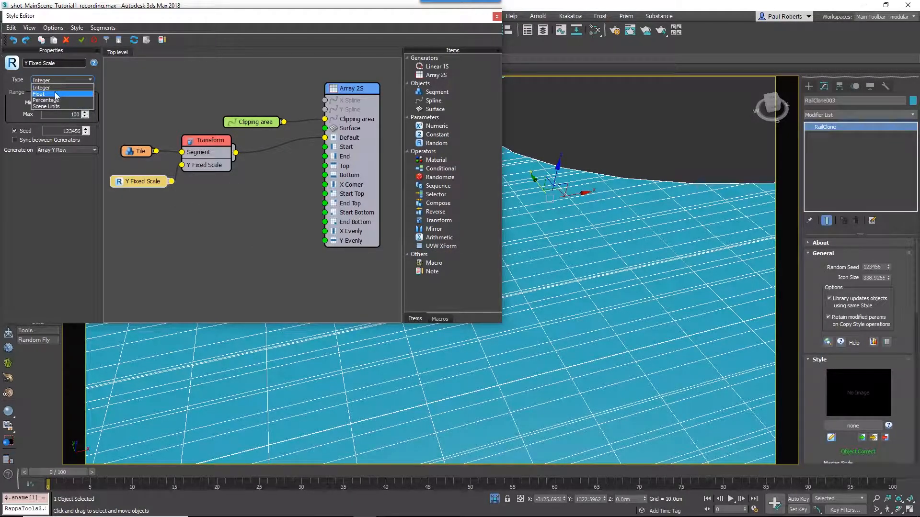
left_click(60, 95)
left_click_drag(63, 104, 99, 102)
type("40")
key("Return")
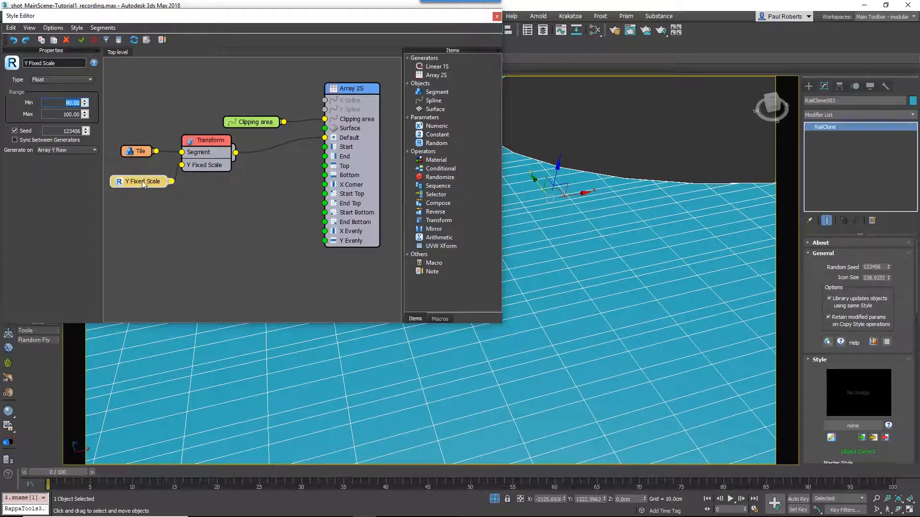
left_click_drag(142, 181, 132, 169)
middle_click_drag(606, 304, 639, 294)
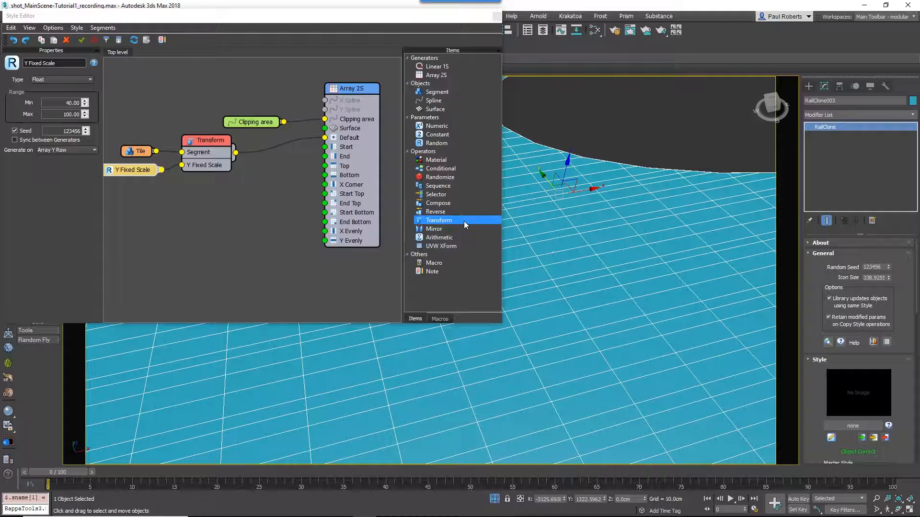
Add a second Transform operator fed by the first Transform and connect it to the generator's Start input
left_click_drag(464, 221, 186, 190)
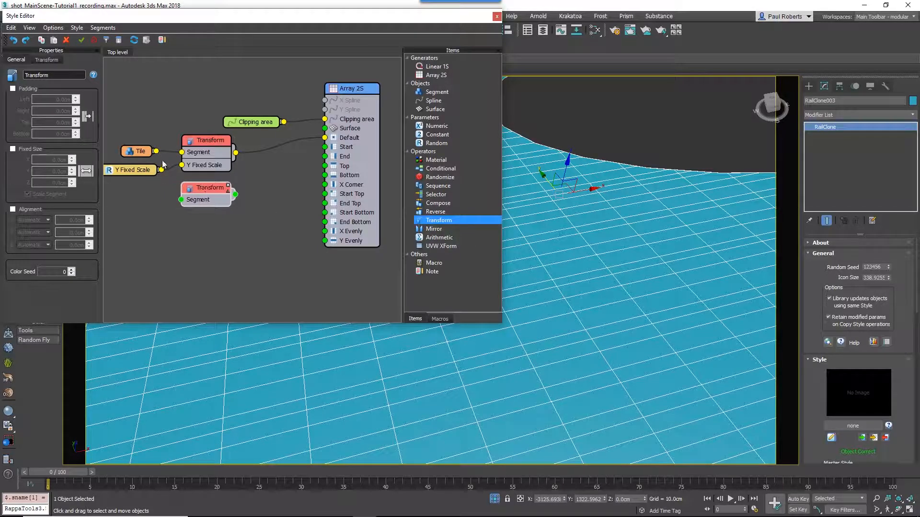
left_click_drag(235, 194, 327, 152)
left_click_drag(205, 191, 210, 191)
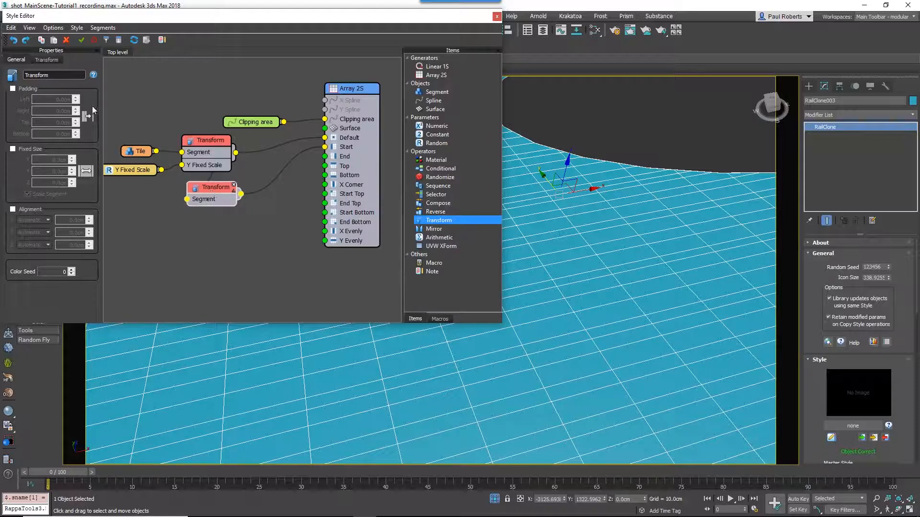
Enable random scale on the second Transform and set its minimum X scale to 25
left_click(47, 60)
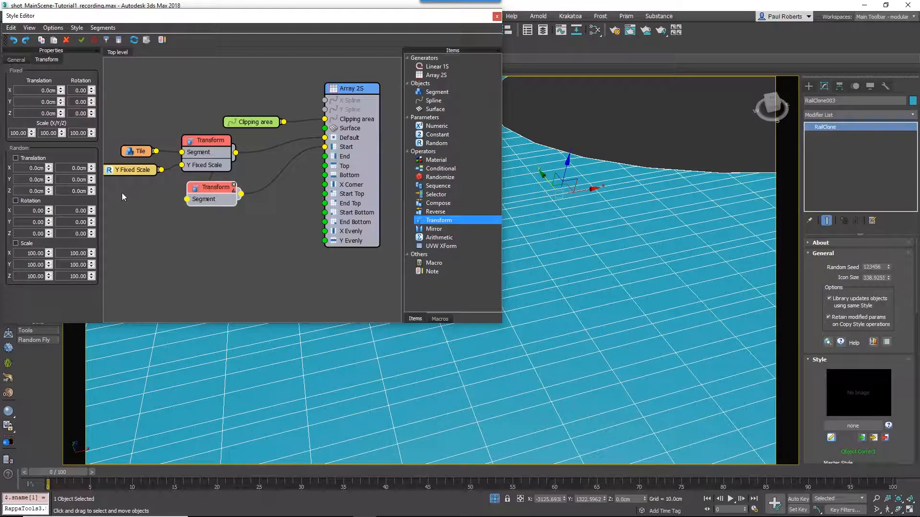
left_click(16, 244)
double_click(25, 254)
double_click(85, 254)
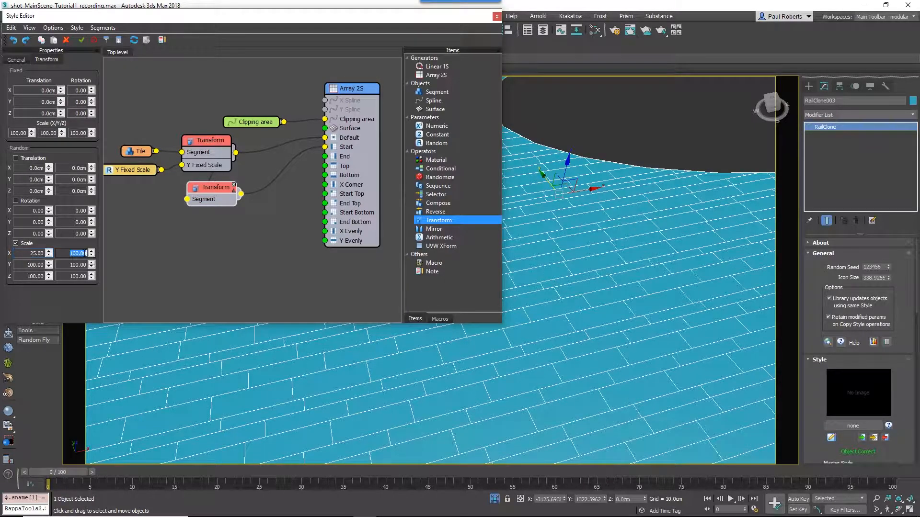
Set the second Transform's maximum random X scale to 175 and place the node between the first Transform and the generator
type("175")
key("Return")
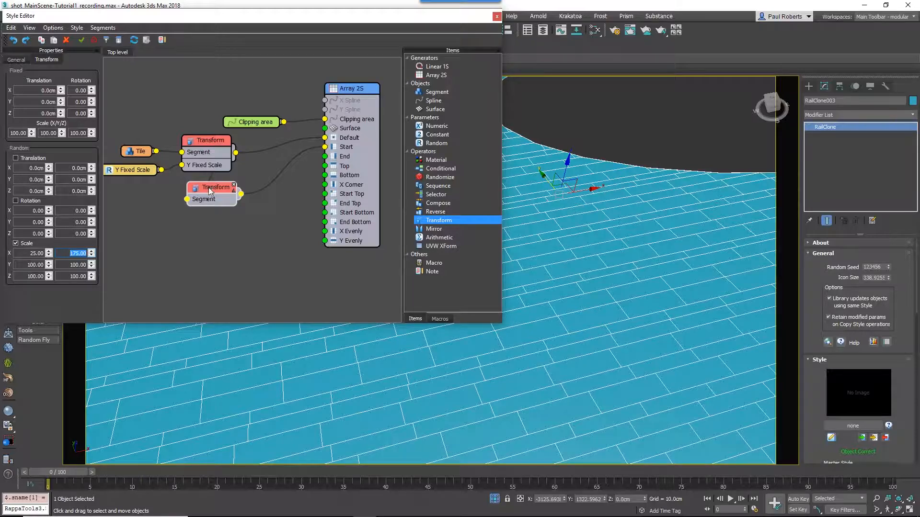
left_click_drag(209, 187, 271, 171)
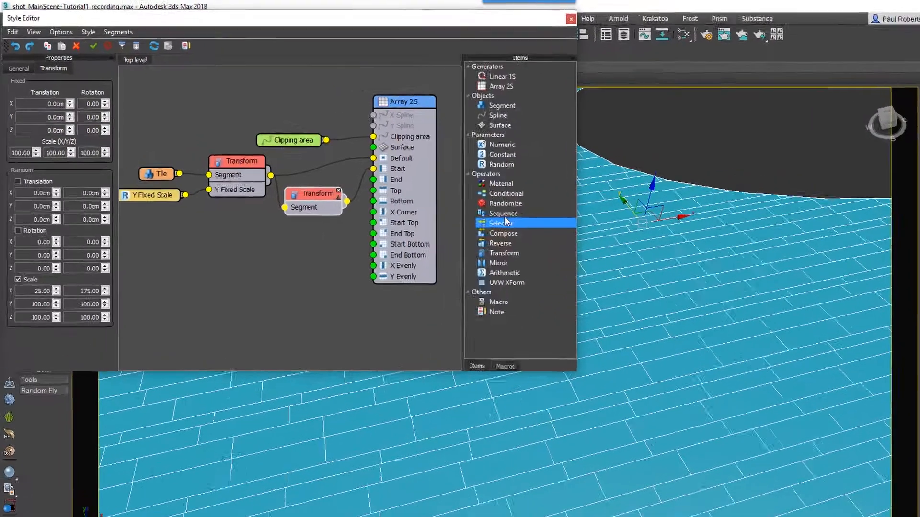
left_click_drag(438, 186, 255, 228)
left_click_drag(556, 501, 557, 507)
left_click(95, 192)
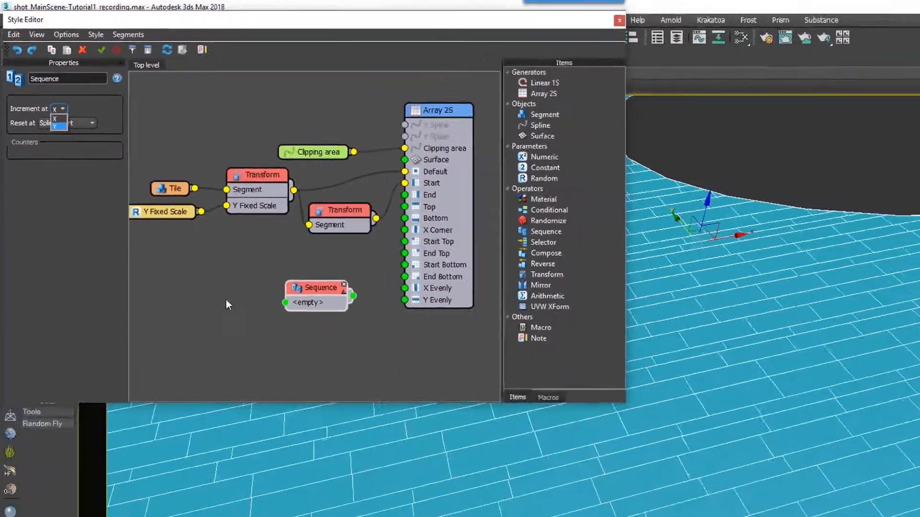
left_click(226, 300)
left_click(254, 234)
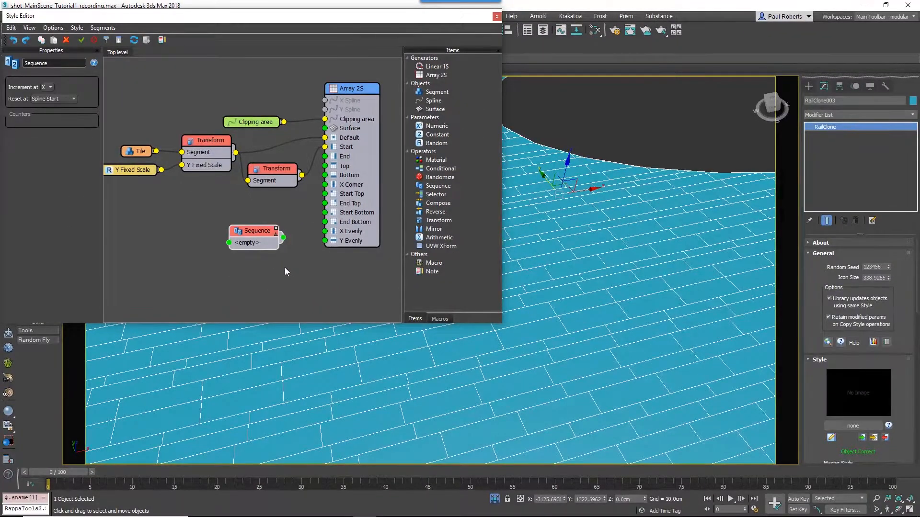
key("Delete")
Add a segment using the Grout object and feed it into two new Transform operators
left_click_drag(437, 92, 162, 198)
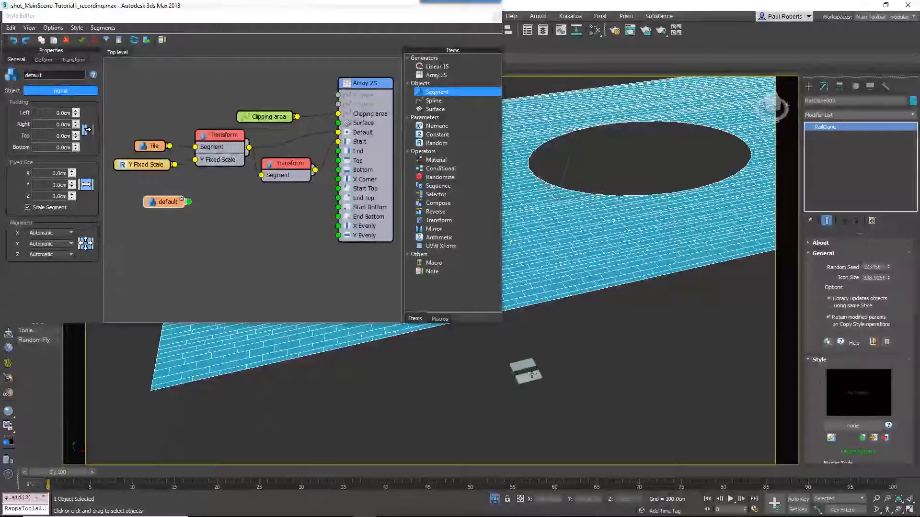
left_click(527, 370)
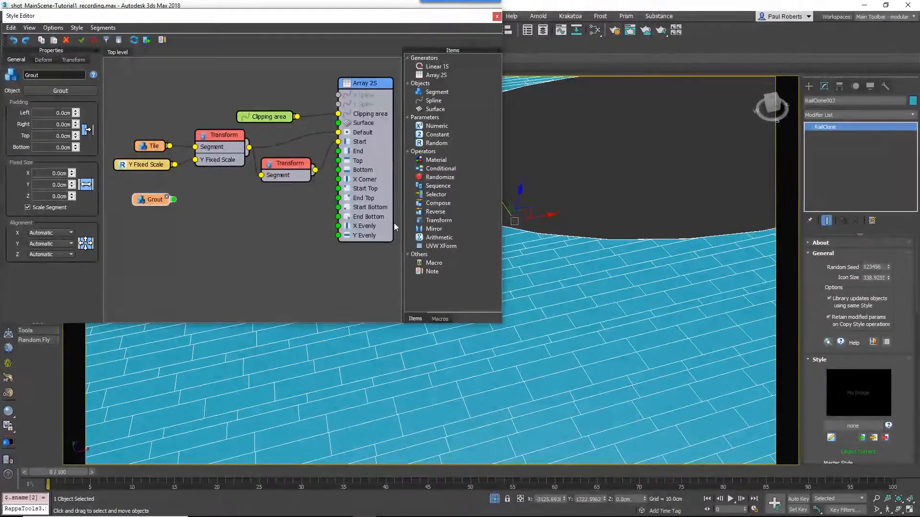
left_click_drag(438, 220, 193, 207)
left_click_drag(174, 199, 201, 233)
Export the Y Fixed Size parameter on the upper Grout Transform
right_click(218, 201)
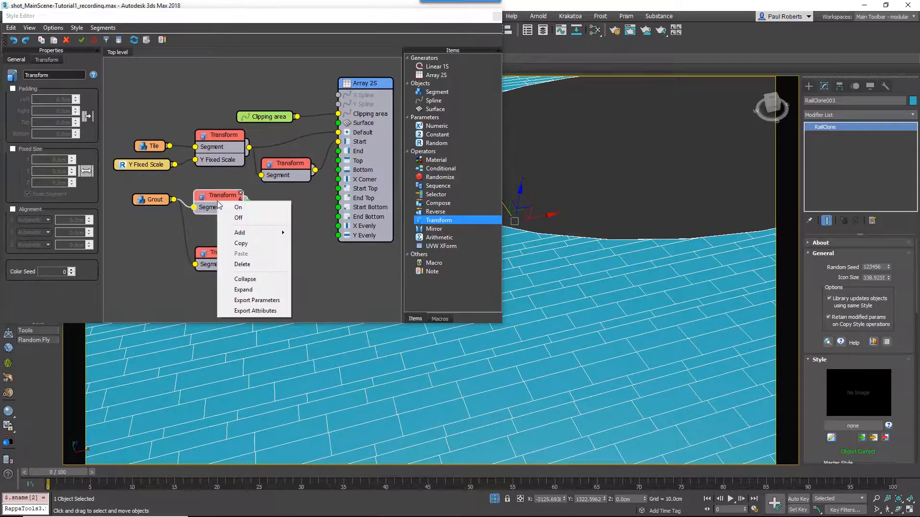
left_click(249, 301)
left_click(397, 194)
left_click(425, 226)
left_click(461, 352)
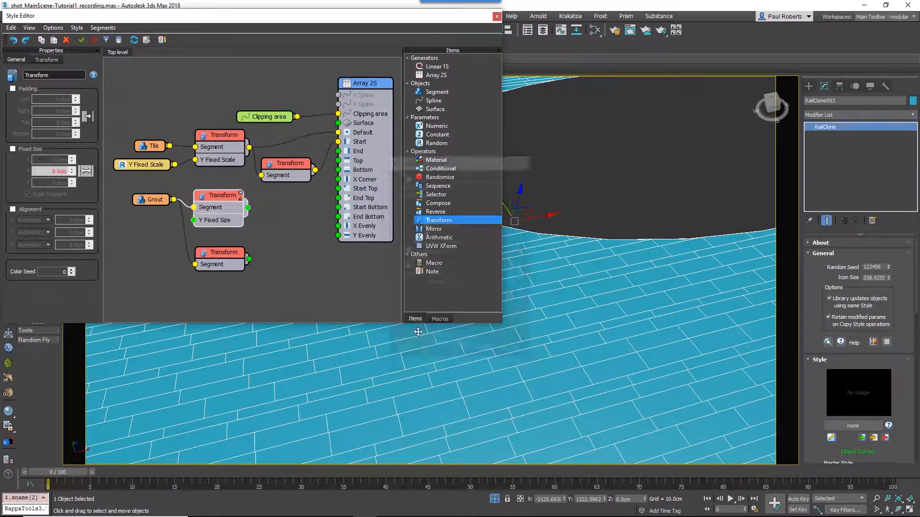
Export the X Fixed Size and Y Fixed Scale parameters on the lower Grout Transform
right_click(211, 249)
left_click(247, 347)
left_click(398, 193)
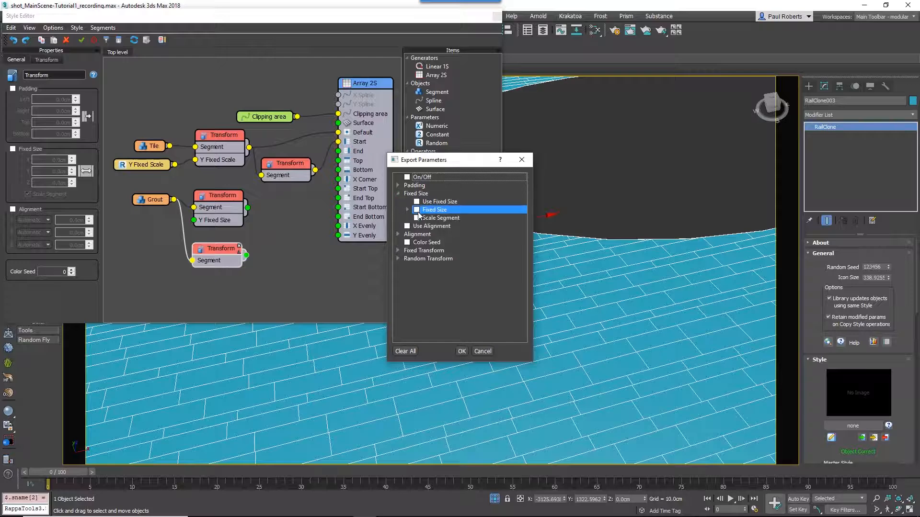
left_click(407, 210)
left_click(426, 218)
left_click(398, 275)
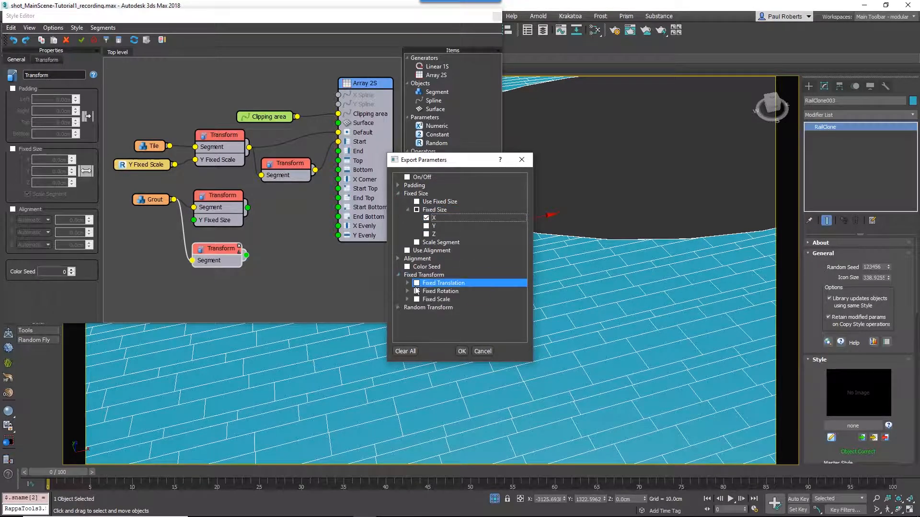
left_click(407, 300)
left_click(427, 315)
left_click(461, 351)
Drive the lower Grout Transform's Y Fixed Scale with the existing random parameter and its X Fixed Size with a new Scene Units Numeric parameter
left_click(141, 161)
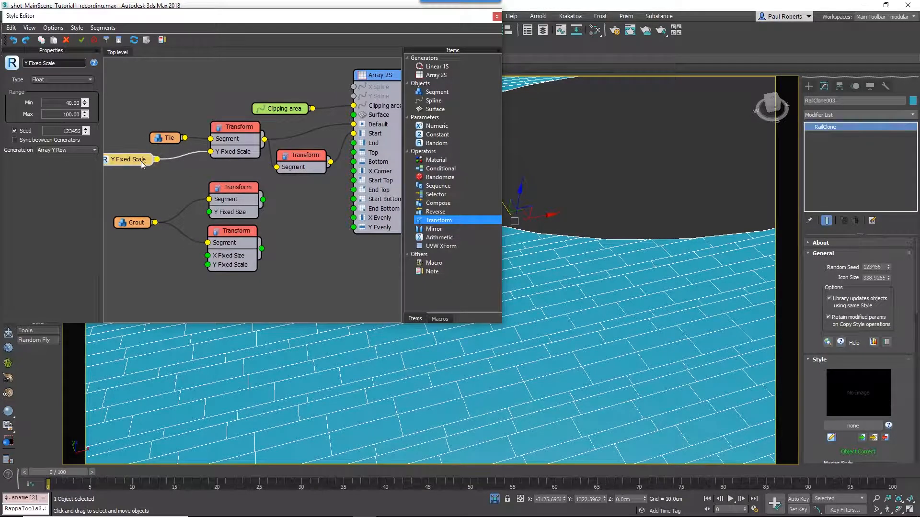
left_click_drag(158, 160, 208, 266)
left_click_drag(437, 125, 206, 257)
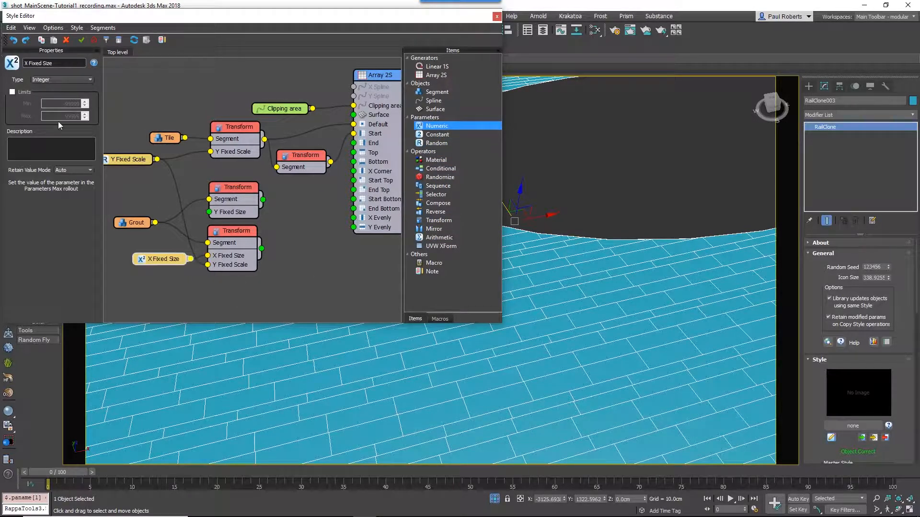
left_click(64, 80)
left_click(57, 103)
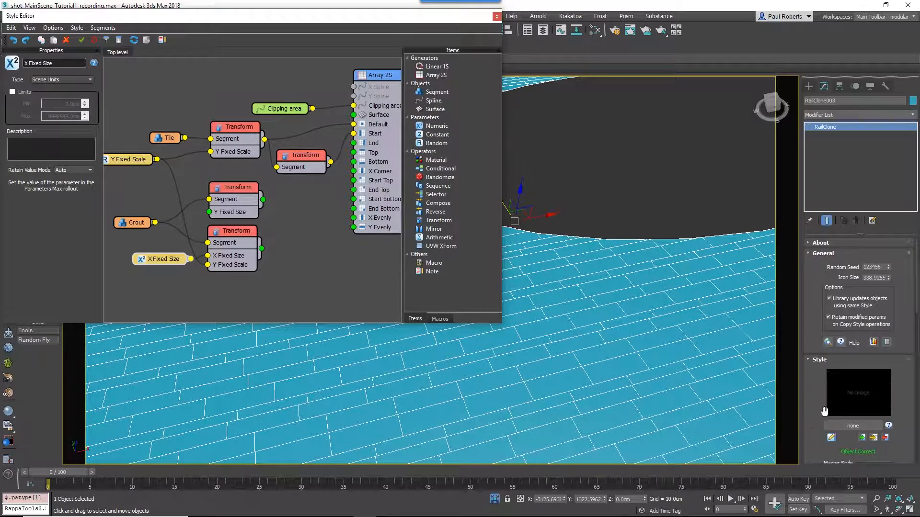
Set the X Fixed Size parameter's value to 3 cm in the RailClone object's parameters
left_click_drag(825, 411, 787, 106)
left_click(858, 383)
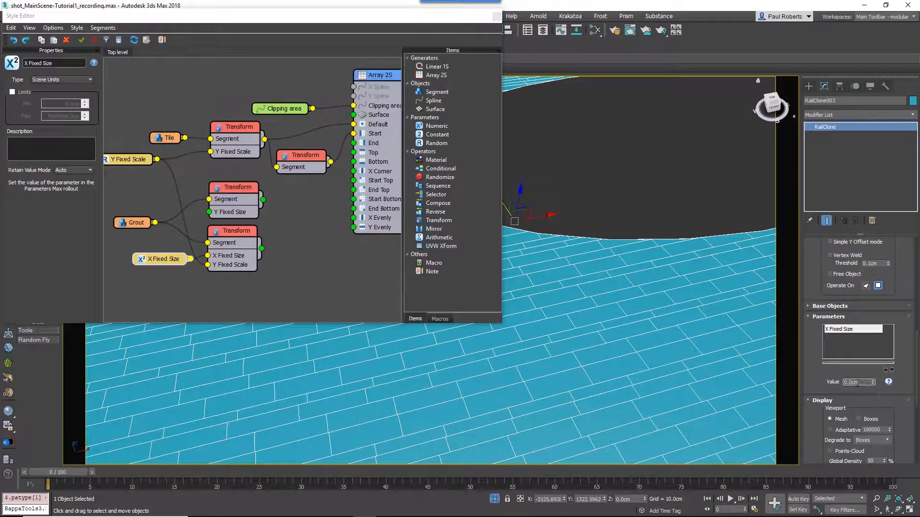
left_click_drag(861, 383, 820, 383)
type("3")
key("Return")
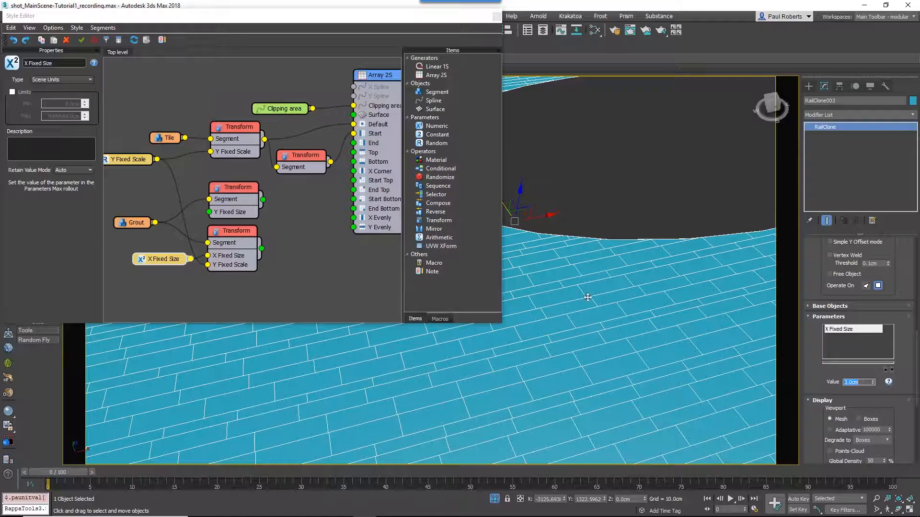
Add a Sequence operator on the generator's Default input, alternating the lower Grout Transform with the first tile Transform
middle_click_drag(295, 207, 287, 204)
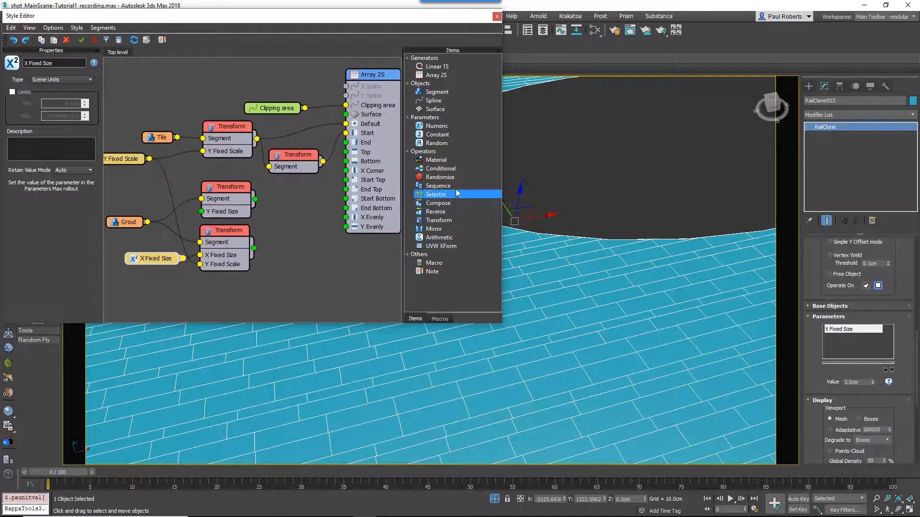
left_click_drag(438, 186, 307, 214)
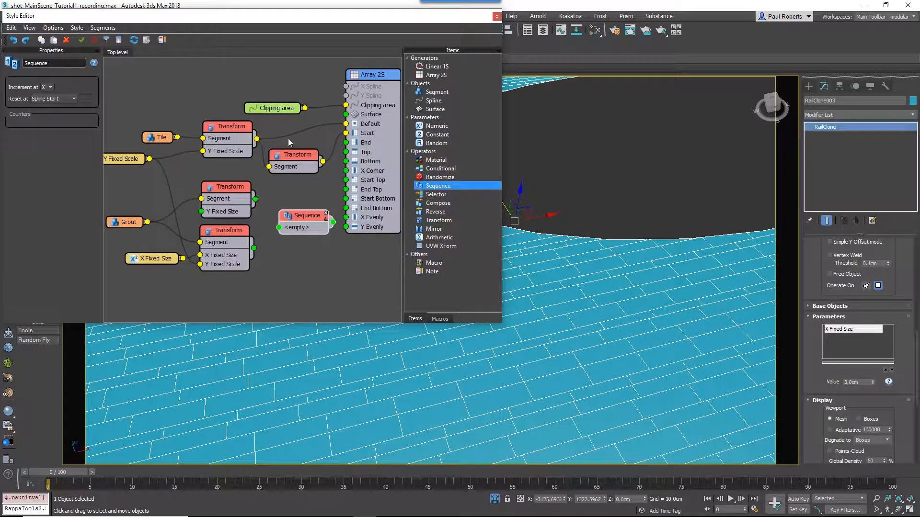
left_click_drag(341, 185, 346, 124)
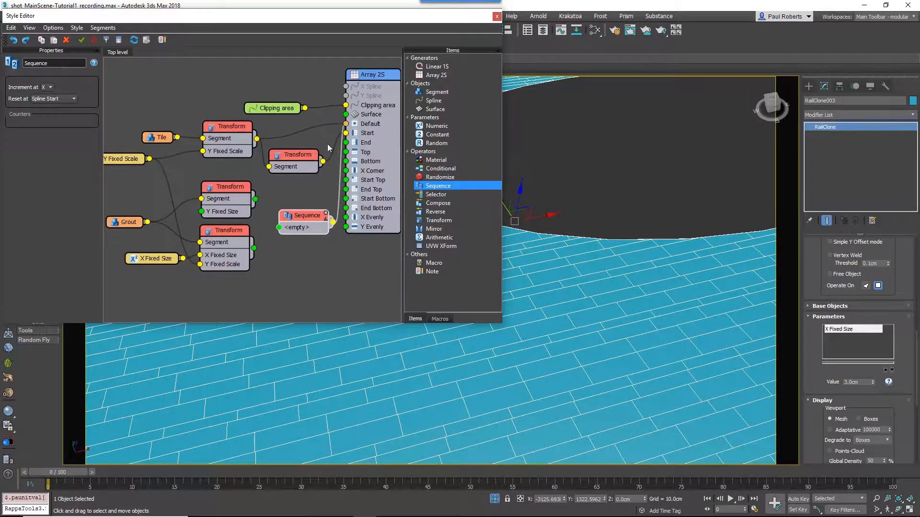
left_click_drag(255, 249, 269, 91)
left_click_drag(293, 118, 293, 107)
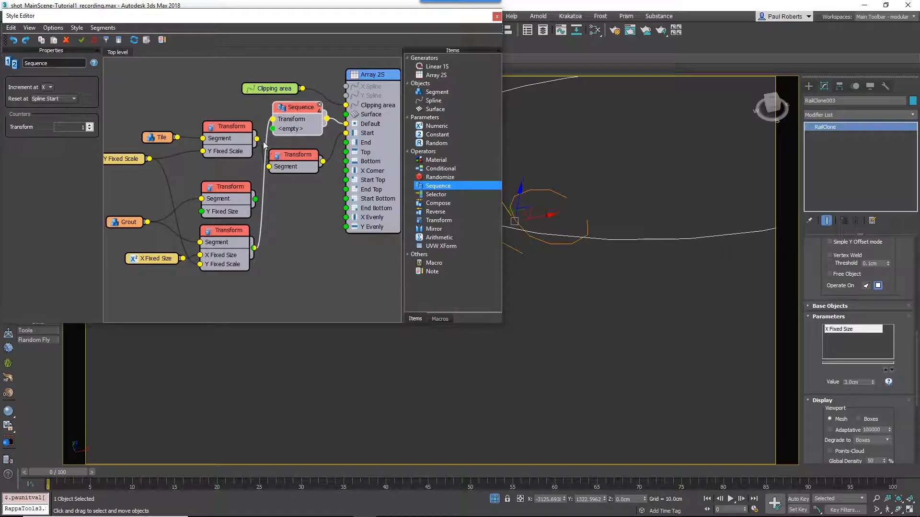
left_click_drag(257, 139, 273, 129)
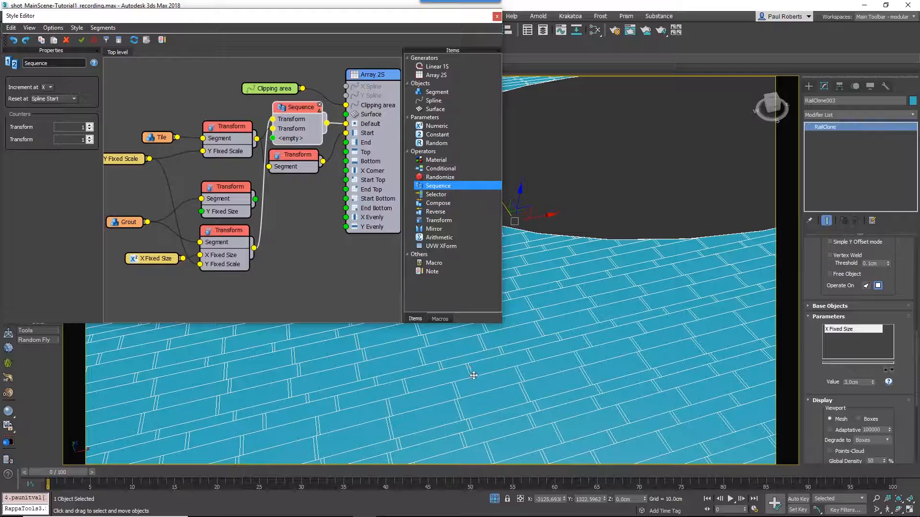
Add a second Sequence that increments at Y, fed by the first Sequence and the upper Grout Transform
left_click_drag(437, 186, 304, 259)
left_click(50, 87)
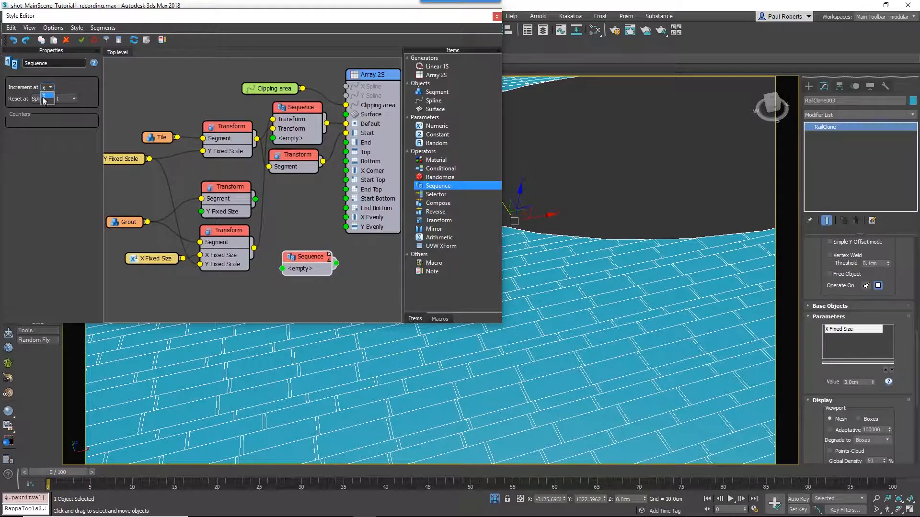
left_click(47, 102)
left_click_drag(327, 123, 282, 267)
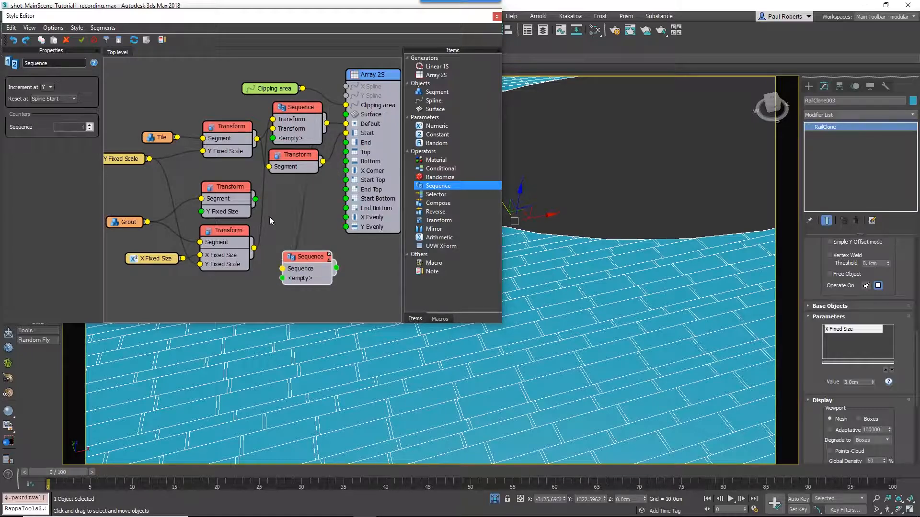
left_click_drag(255, 198, 282, 278)
Drive the upper Grout Transform's Y Fixed Size with the shared Numeric parameter and connect the Y-incrementing Sequence to the Default input
left_click_drag(183, 258, 201, 212)
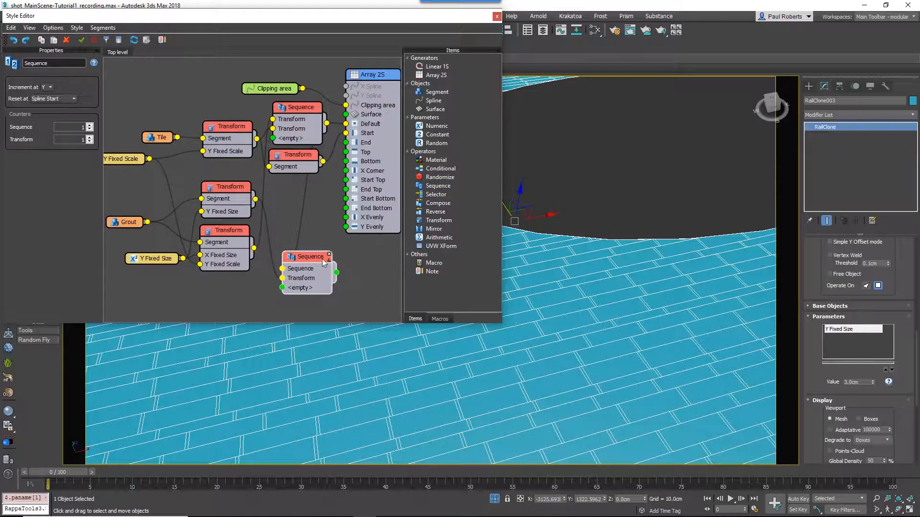
left_click_drag(336, 273, 368, 128)
Add a third Sequence incrementing at Y, fed by the random-scale tile Transform and upper Grout Transform, and connect it to the Start input
scroll(297, 201, "down", 3)
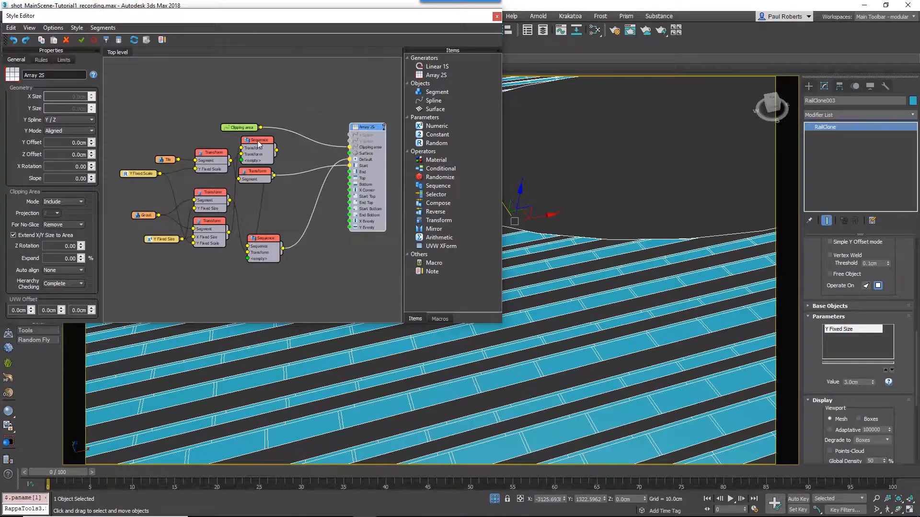
left_click_drag(256, 172, 300, 181)
left_click(260, 139)
mouse_move(242, 127)
left_mouse_down()
mouse_move(276, 113)
mouse_move(254, 129)
left_mouse_up()
left_click_drag(438, 186, 302, 206)
left_click_drag(299, 182, 286, 213)
left_click_drag(229, 232, 286, 220)
left_click_drag(321, 212, 350, 166)
left_click_drag(304, 205, 314, 182)
left_click(47, 88)
left_click(47, 95)
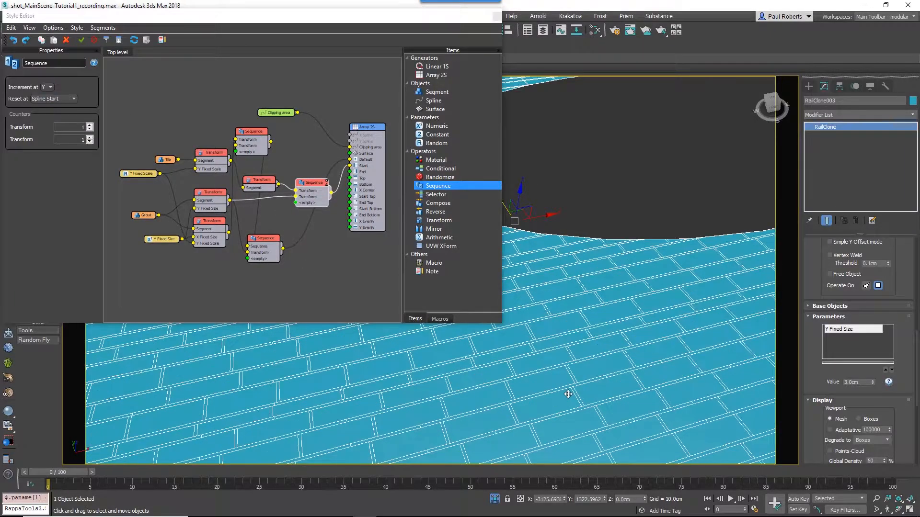
Reduce the shared grout size parameter to 1 cm
middle_click_drag(566, 392, 575, 414)
middle_click_drag(575, 414, 718, 338, "alt")
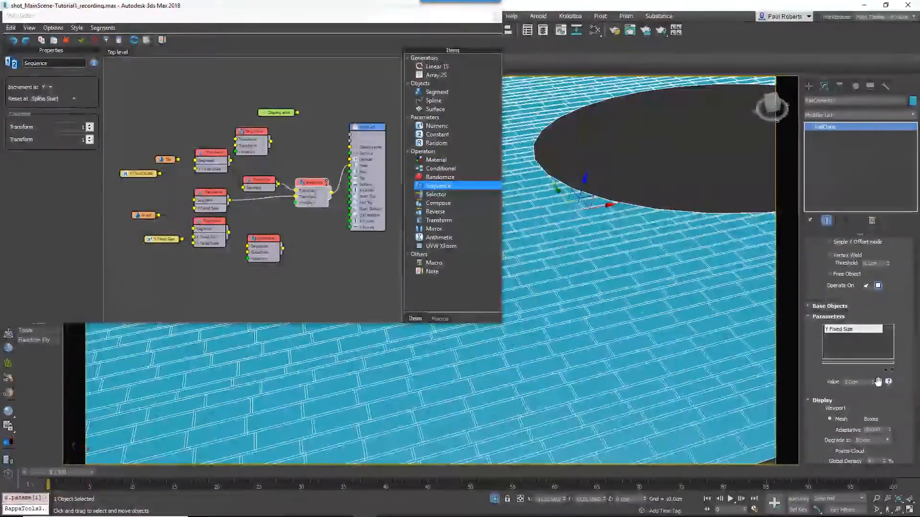
mouse_move(872, 382)
left_mouse_down()
mouse_move(879, 295)
mouse_move(873, 374)
left_mouse_up()
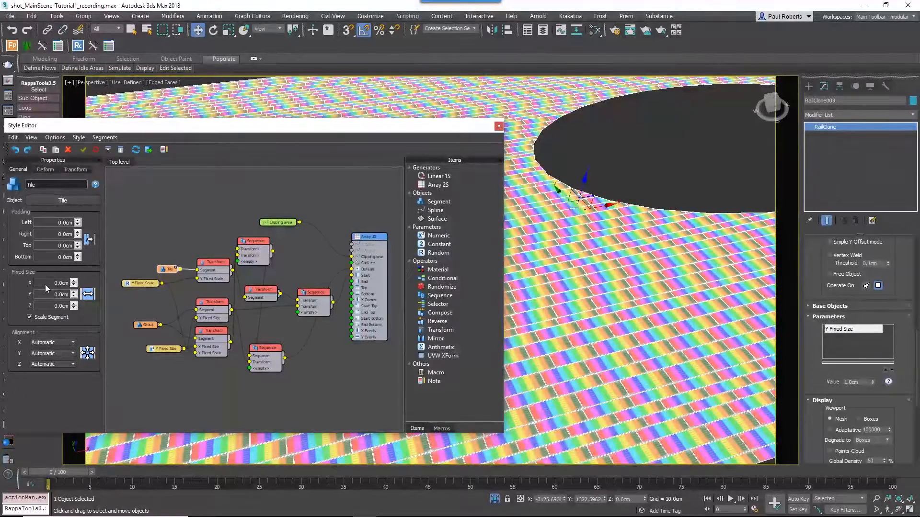
Apply box mapping to the Tile segment with length, width and height all set to 1400 cm
left_click(45, 170)
left_click(15, 272)
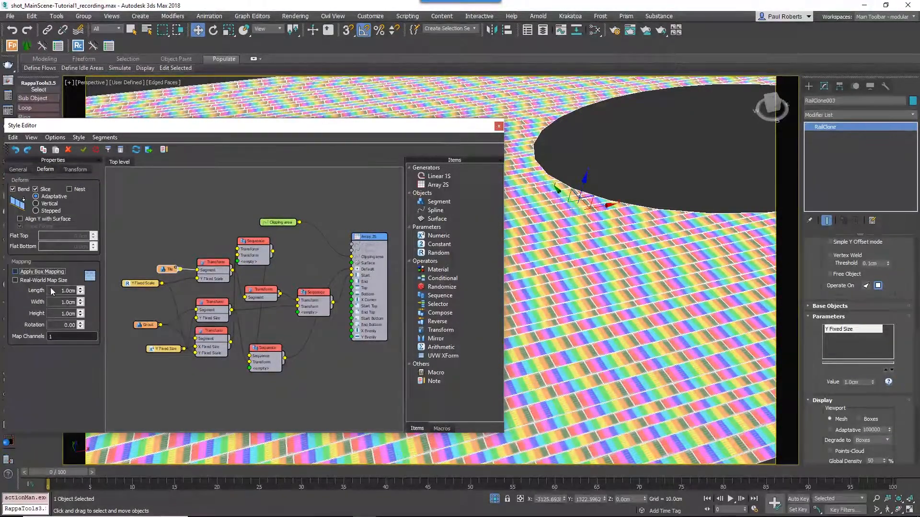
double_click(68, 291)
type("1400")
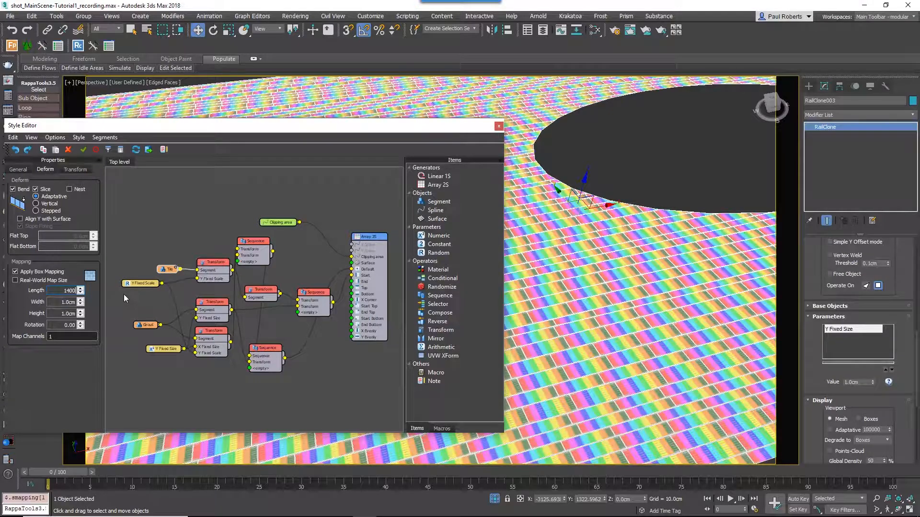
key("Tab")
type("1400")
key("Tab")
type("1400")
key("Return")
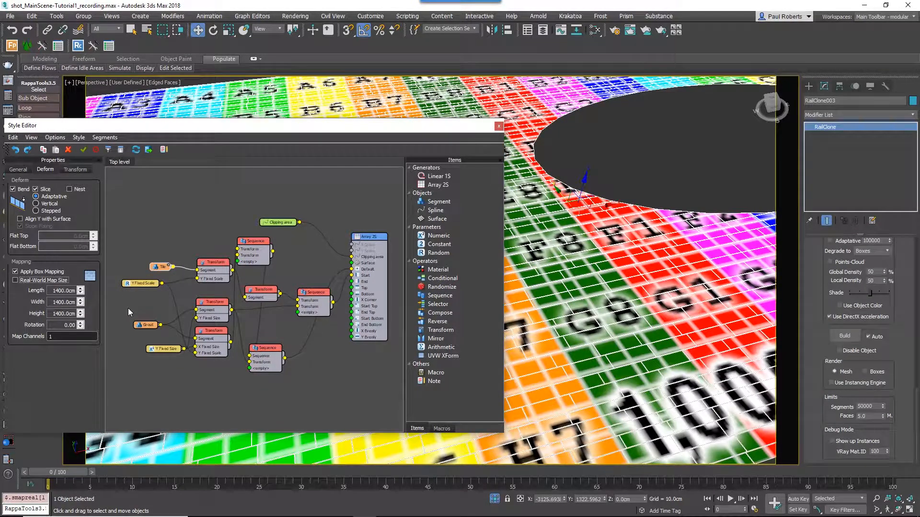
Insert a UVW XForm operator between the Tile segment and its Transform, and open the operator's random settings
left_click_drag(161, 268, 124, 245)
left_click_drag(443, 356, 180, 237)
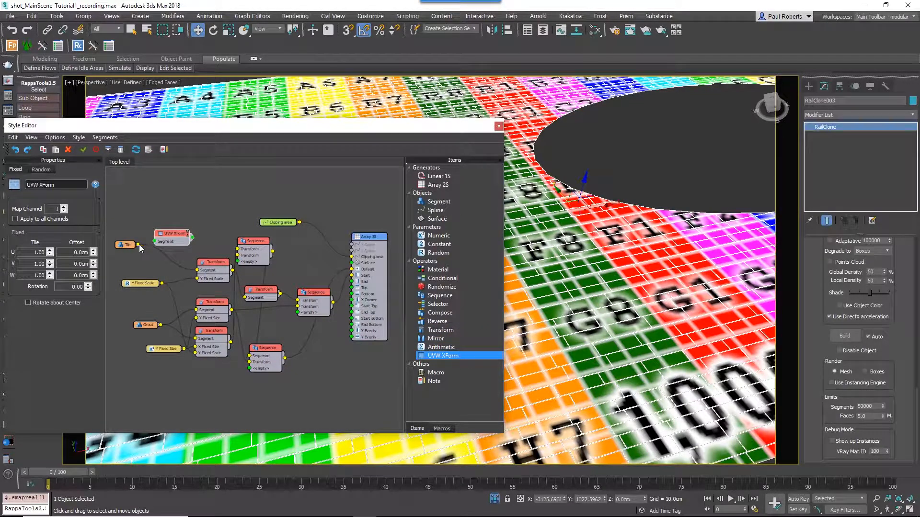
left_click_drag(192, 237, 198, 272)
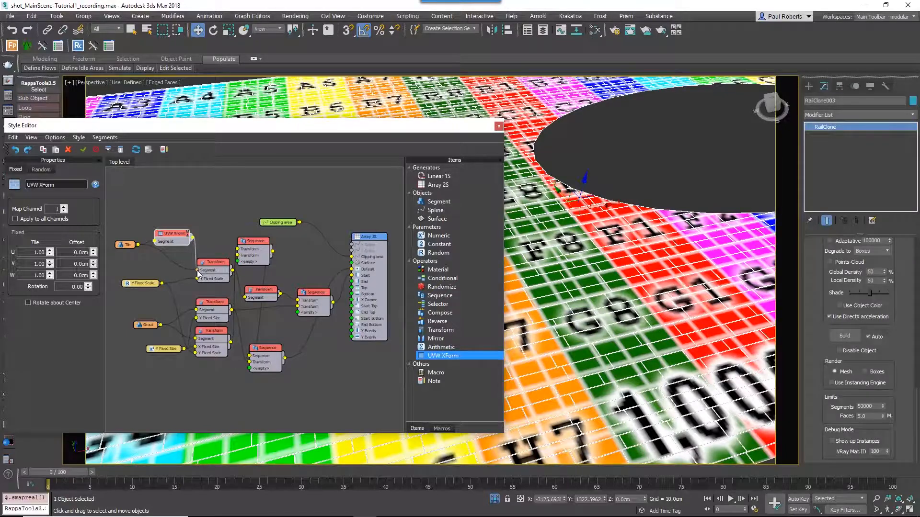
left_click_drag(174, 243, 164, 250)
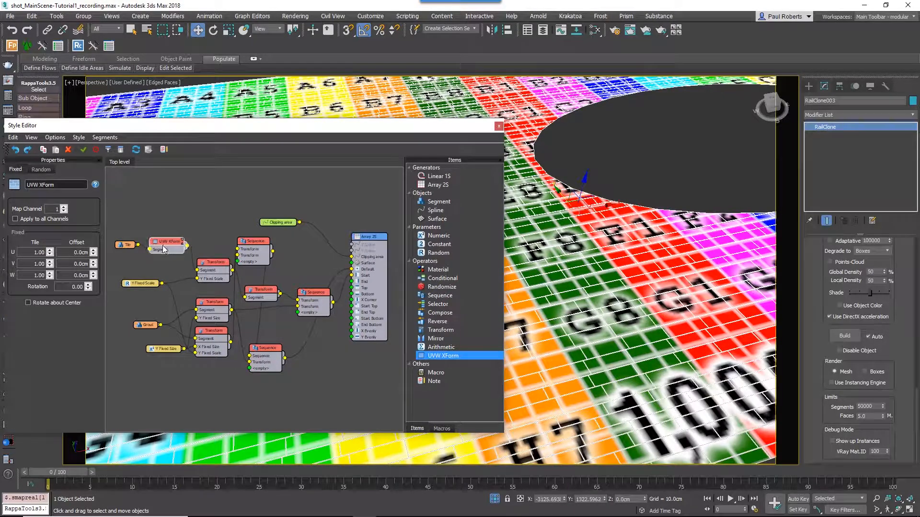
left_click(41, 170)
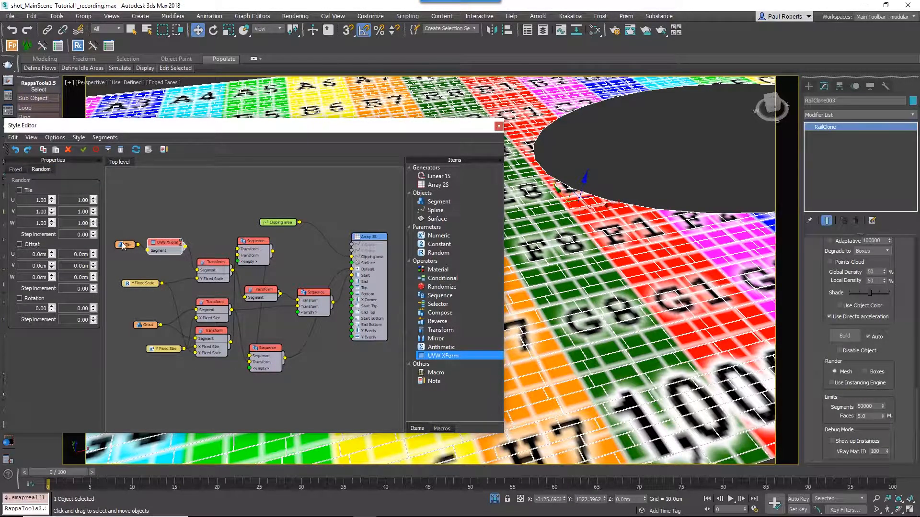
left_click_drag(123, 246, 114, 250)
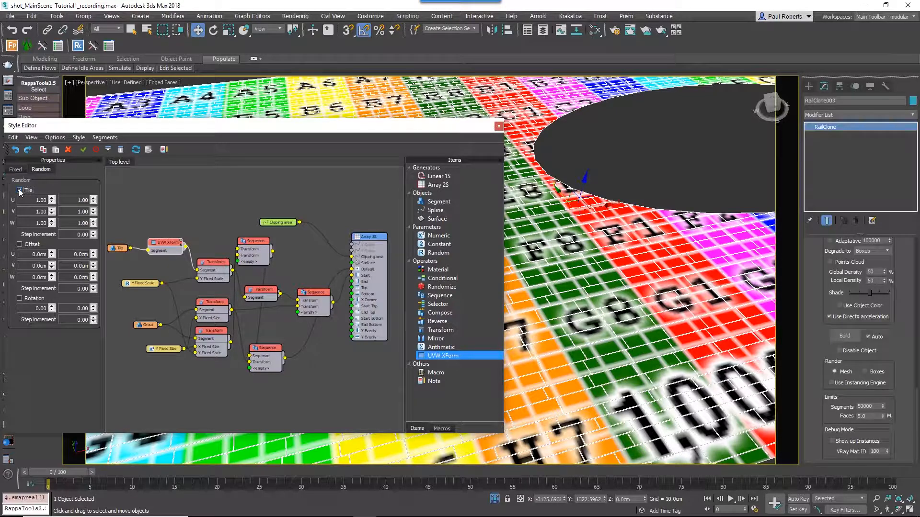
Enable random tiling in the UVW XForm operator with U and V each ranging from 8 to 15
left_click(20, 191)
double_click(22, 202)
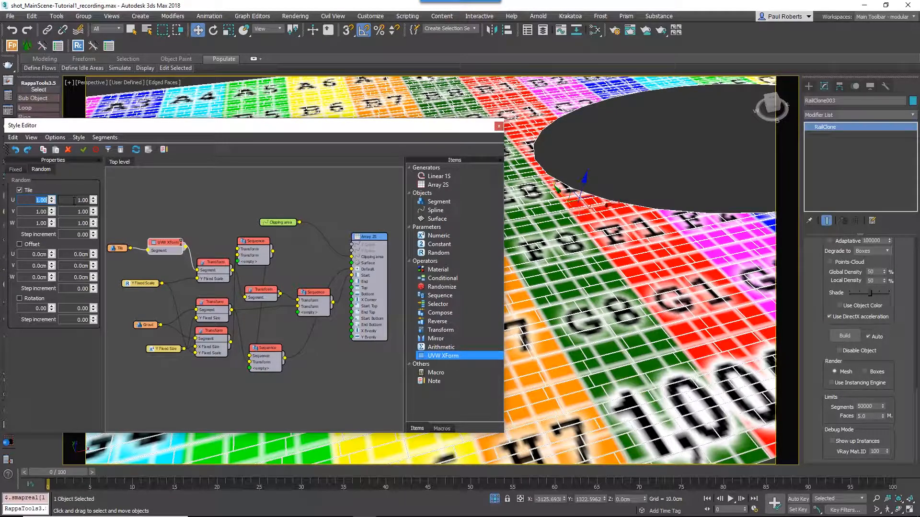
type("8")
double_click(75, 200)
type("15")
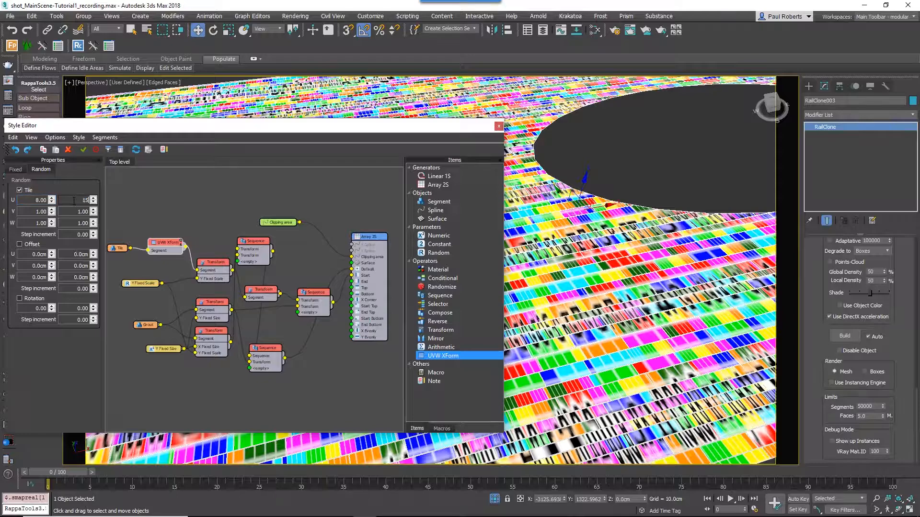
key("Tab")
type("8")
key("Tab")
type("15")
key("Tab")
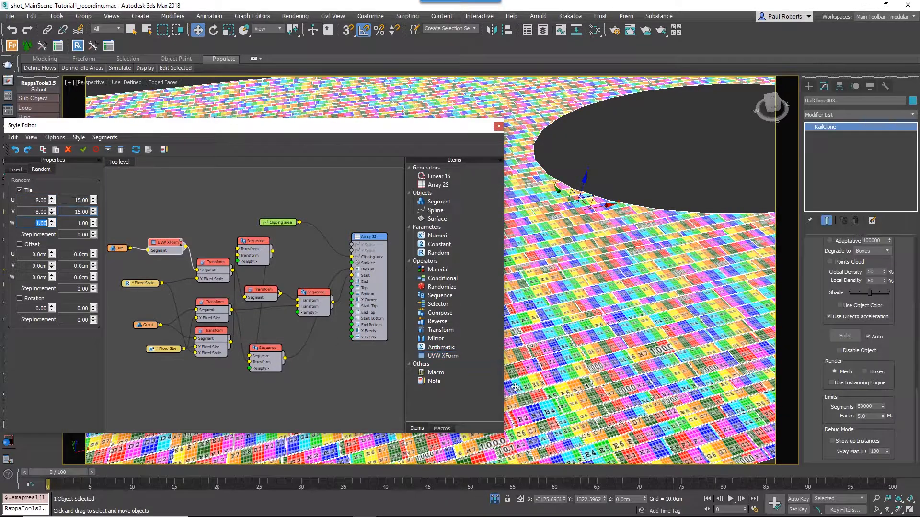
Enable random rotation from 0 to 360 in the UVW XForm operator and close the Style Editor
left_click(29, 300)
left_click_drag(67, 307, 128, 307)
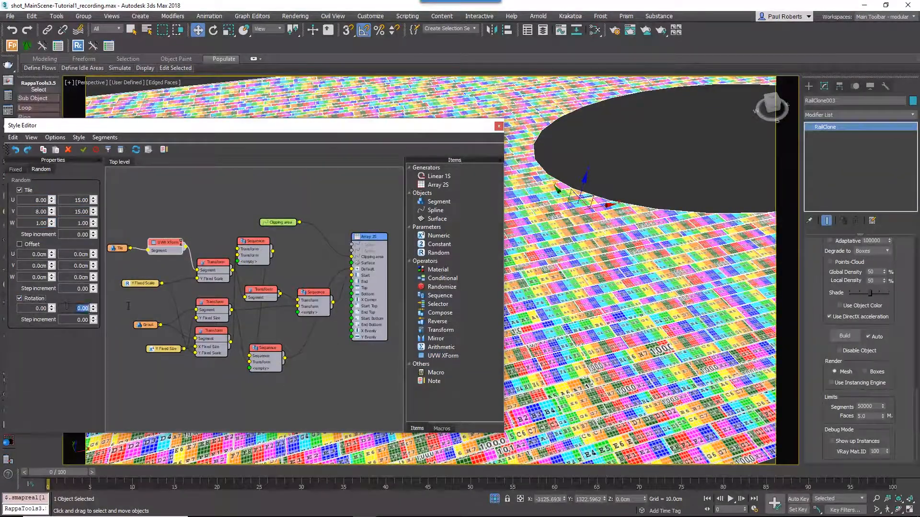
type("360")
key("Return")
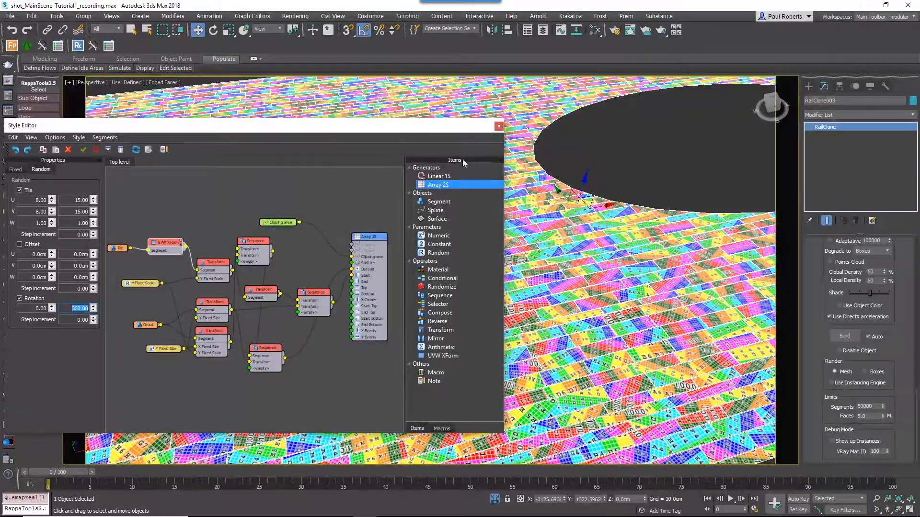
left_click(499, 127)
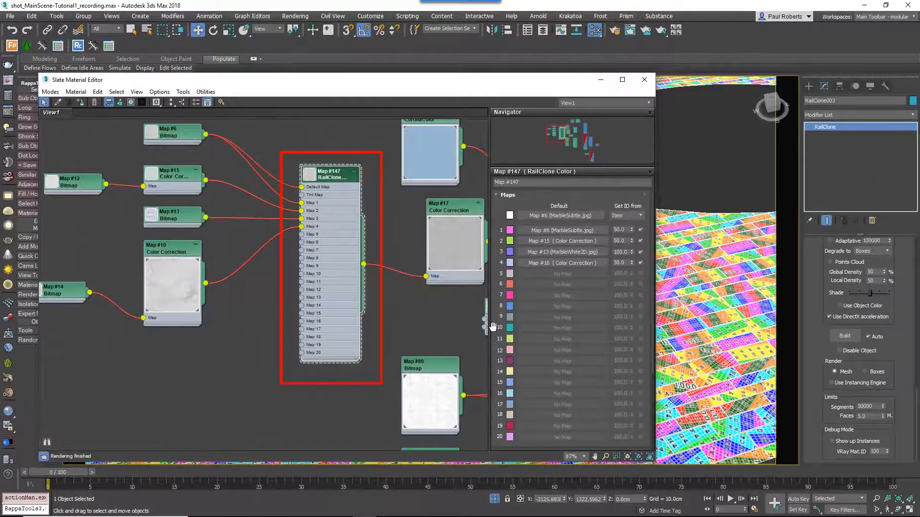
left_click_drag(493, 327, 494, 176)
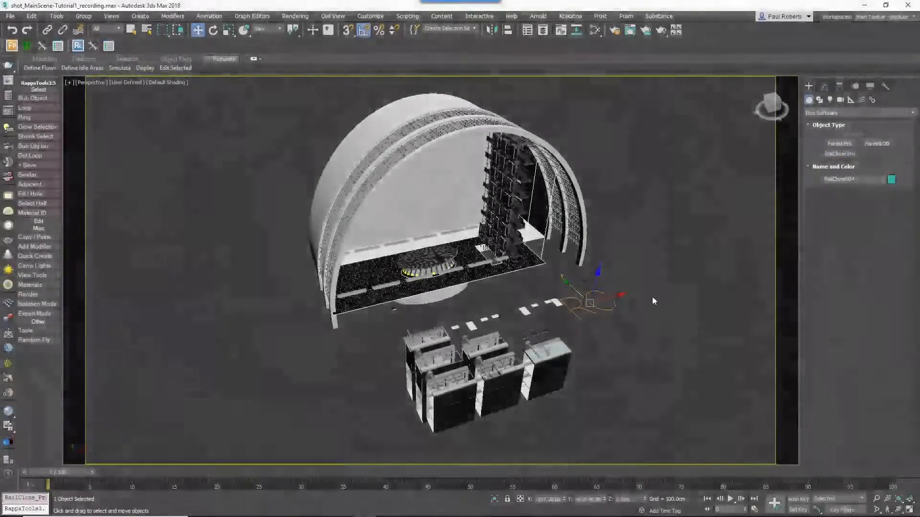
Open the Style Editor for the new RailClone object and add an Array 2S generator
left_click(824, 86)
left_click(831, 272)
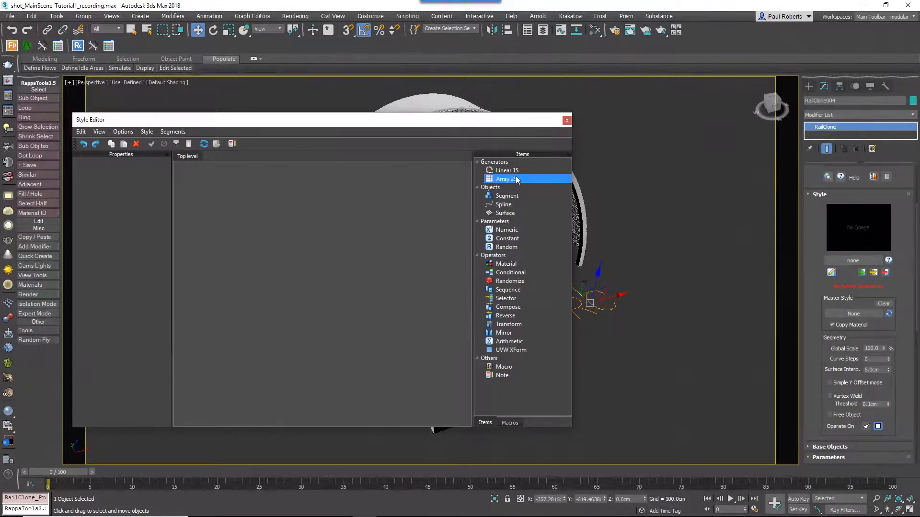
left_click_drag(517, 181, 394, 203)
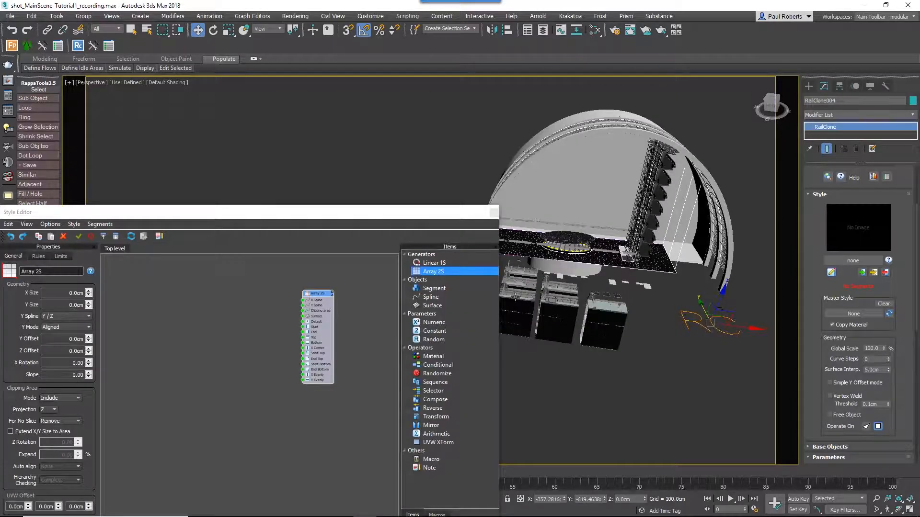
Add a Spline node to the Array 2S X Spline input and assign Spline Left Facade as its object
left_click_drag(450, 297, 314, 298)
scroll(266, 307, "up", 1)
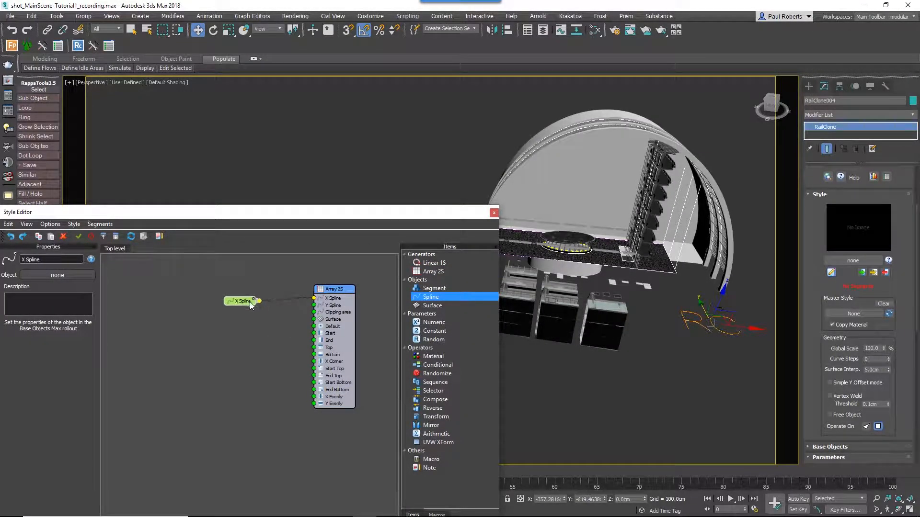
left_click_drag(250, 302, 248, 302)
left_click(68, 275)
scroll(642, 253, "up", 5)
middle_click_drag(642, 253, 764, 297)
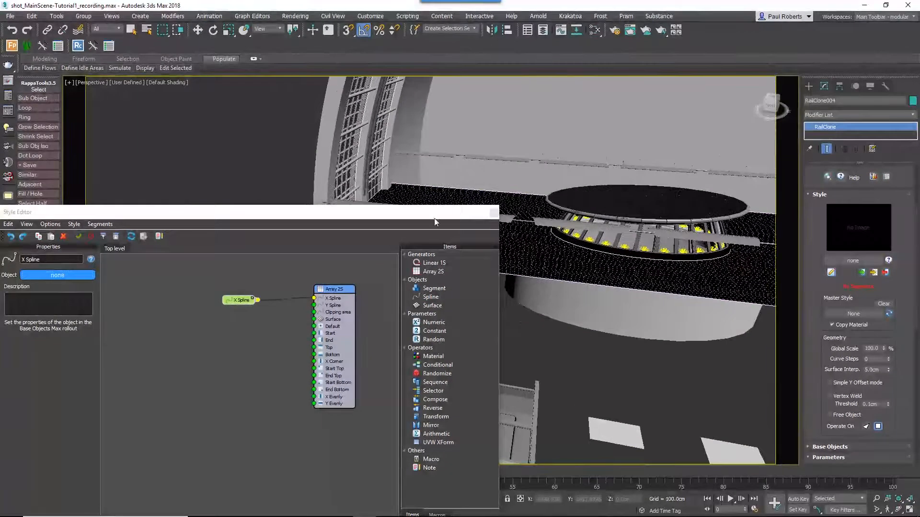
left_click(398, 184)
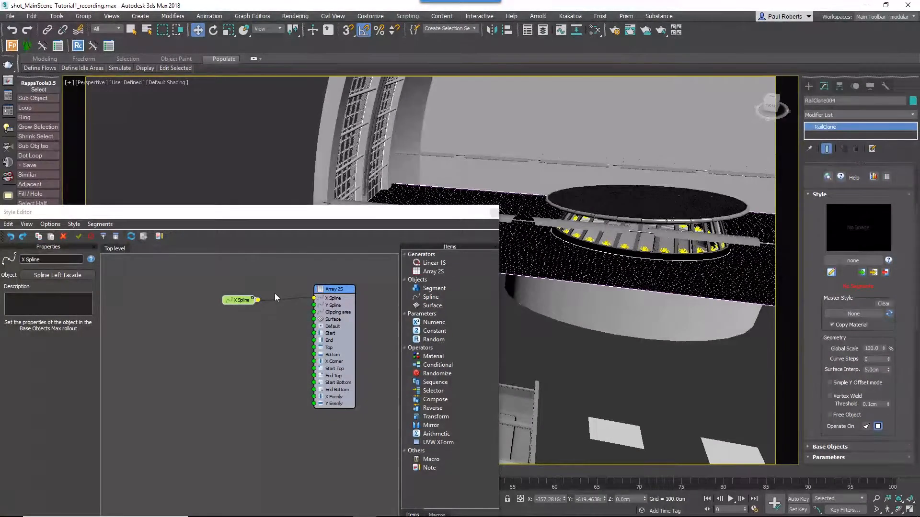
scroll(560, 276, "down", 5)
middle_click_drag(560, 276, 589, 285)
Set the Array 2S generator's Y Size to 884 cm
left_click(334, 289)
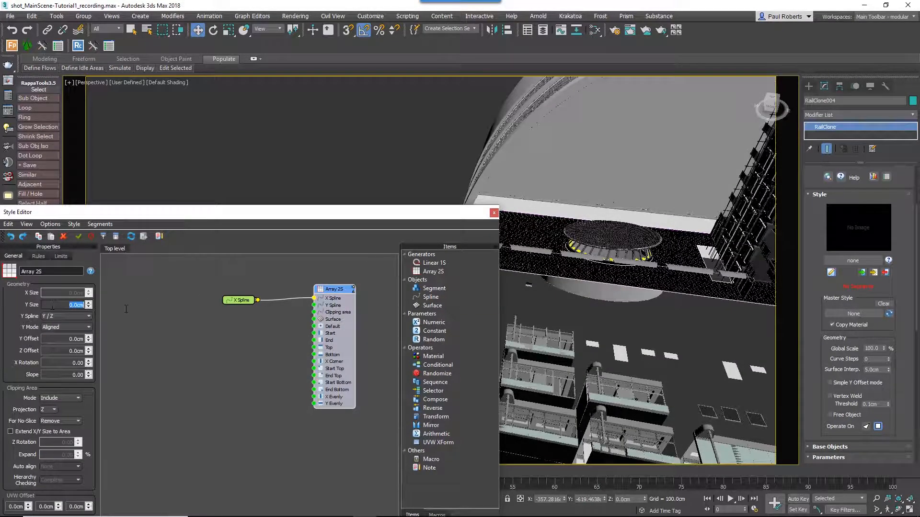
type("884")
key("Return")
Add a Segment using the Segment_Base_Hallway_blank object and connect it to the generator's Bottom input
scroll(660, 331, "up", 4)
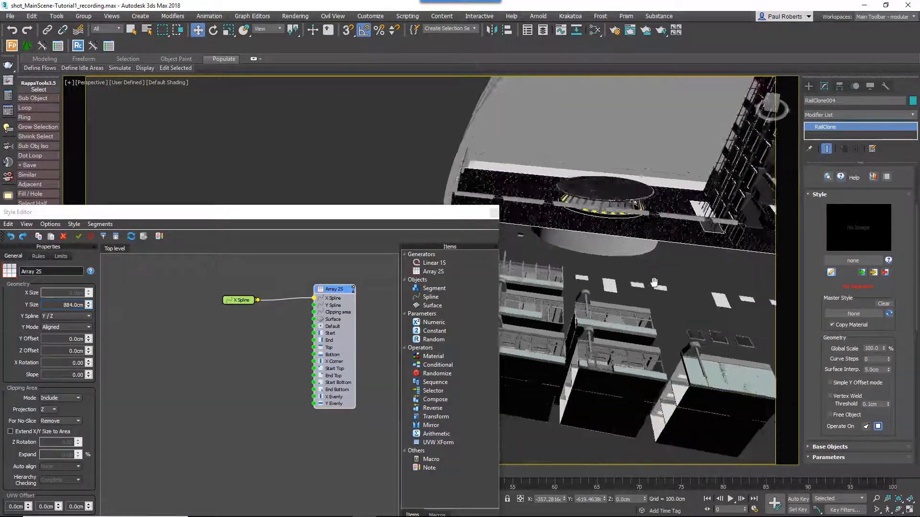
left_click_drag(434, 288, 240, 333)
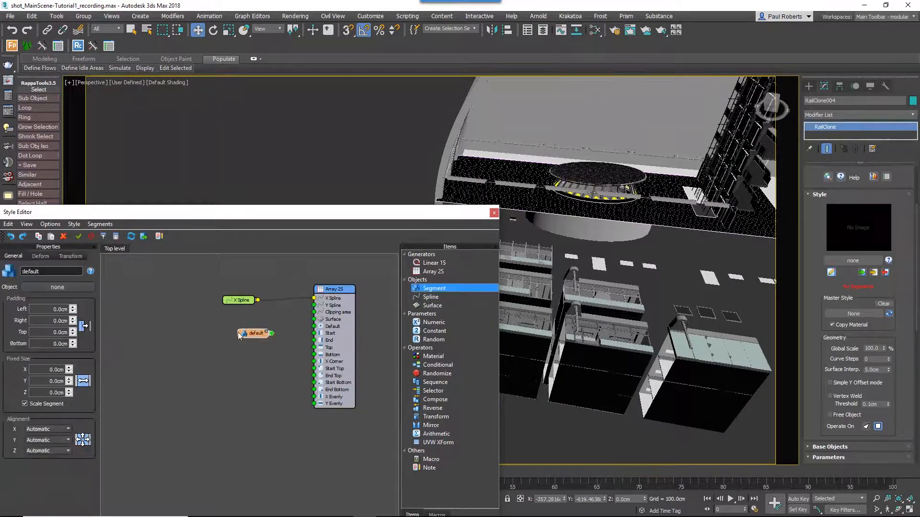
left_click(87, 288)
left_click(709, 355)
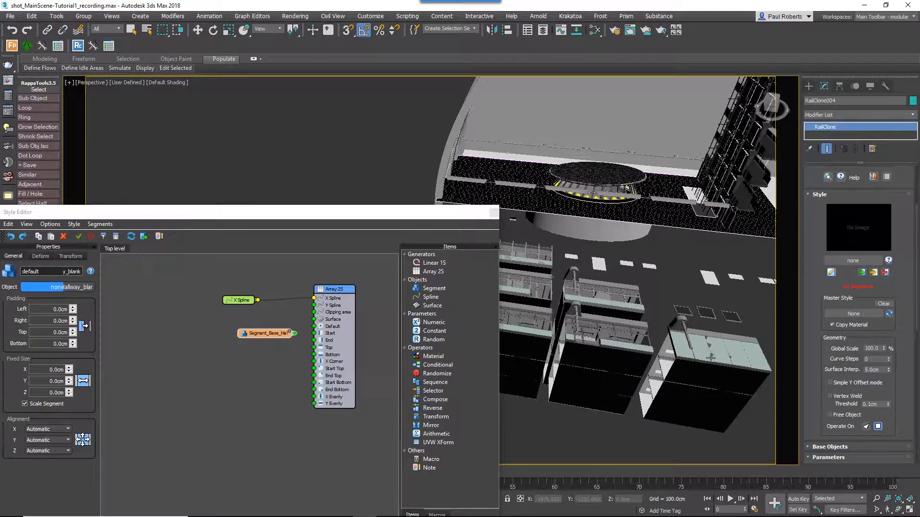
left_click_drag(269, 335, 226, 337)
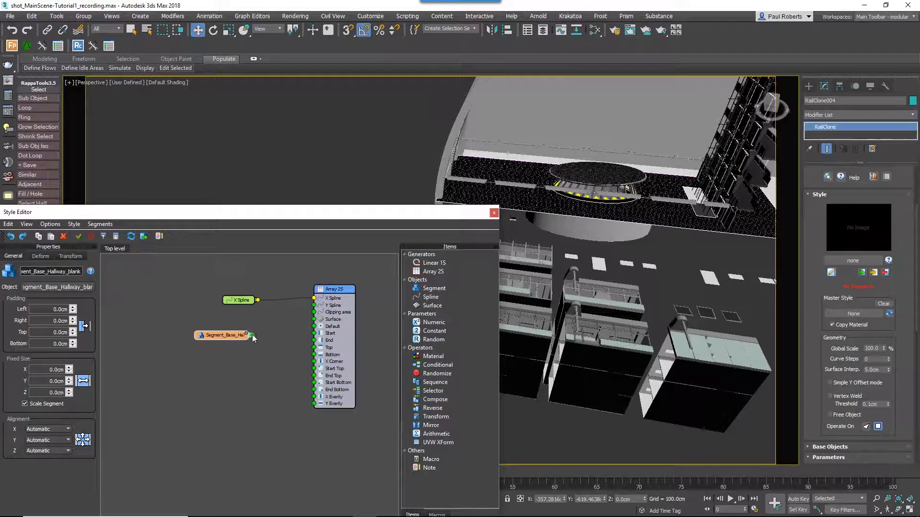
left_click_drag(289, 345, 315, 355)
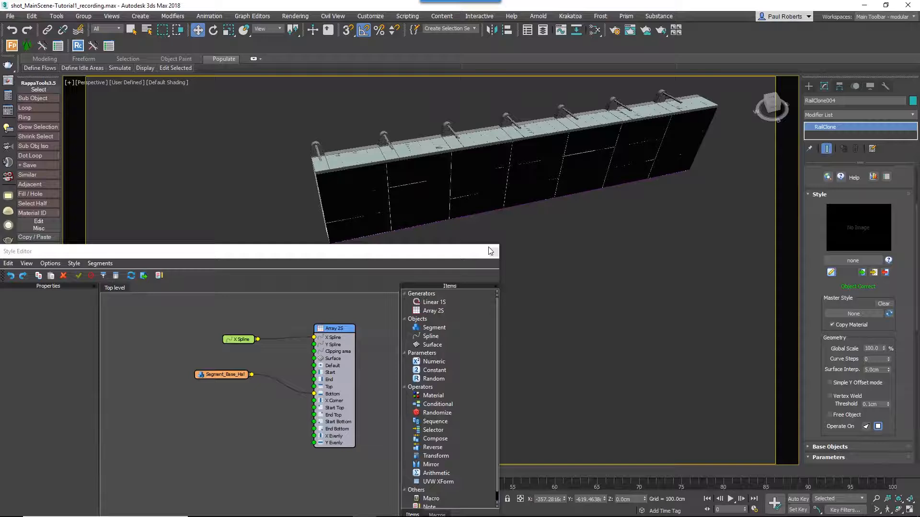
Set the hallway segment's X, Y and Z alignment to Pivot
left_click(225, 376)
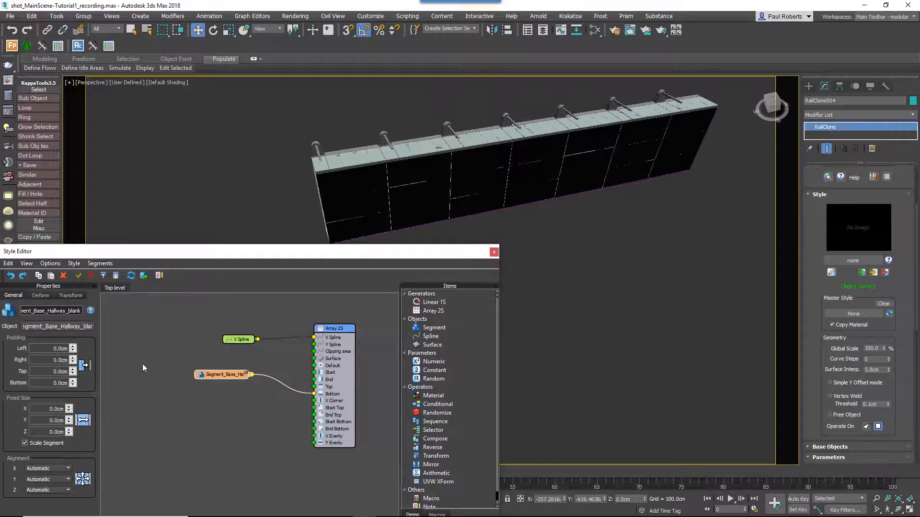
left_click(51, 469)
left_click(45, 484)
left_click(44, 480)
left_click(43, 495)
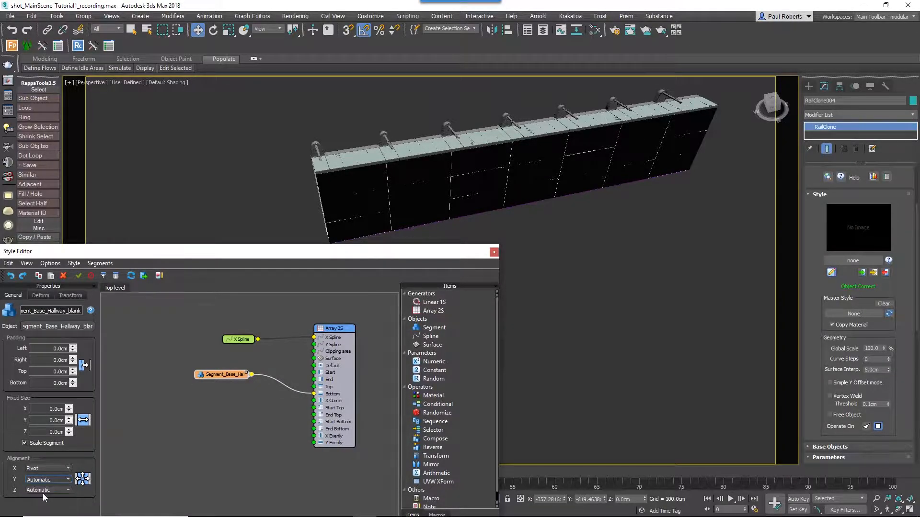
left_click(48, 479)
left_click(38, 464)
left_click(48, 490)
left_click(39, 467)
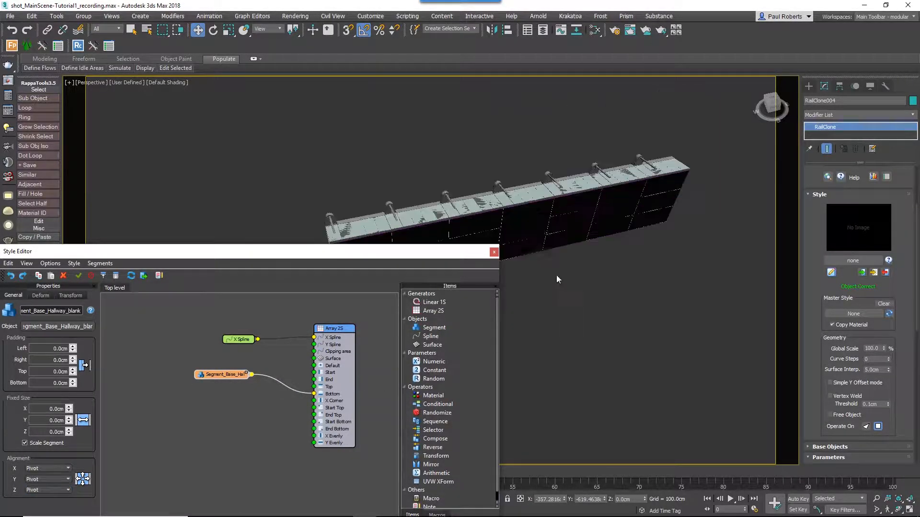
Turn off slicing in the hallway segment's deform settings
left_click(39, 296)
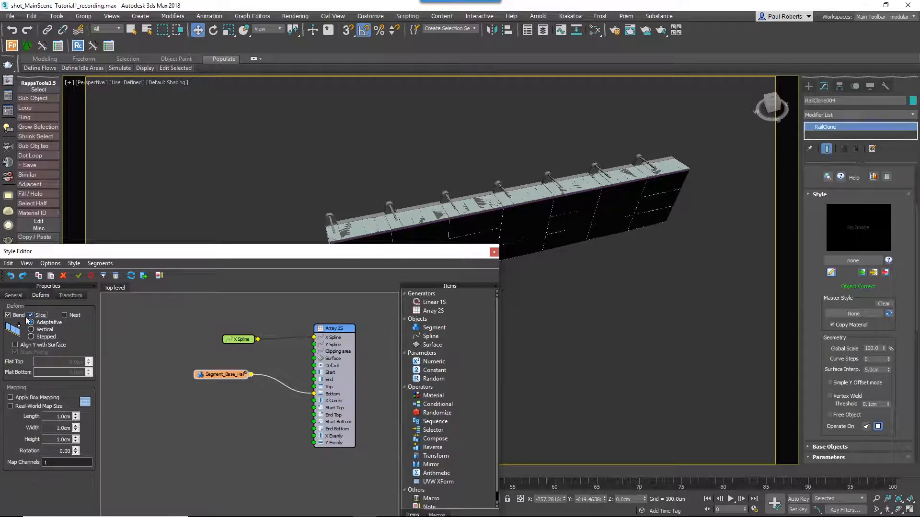
left_click(30, 316)
middle_click_drag(467, 216, 475, 188)
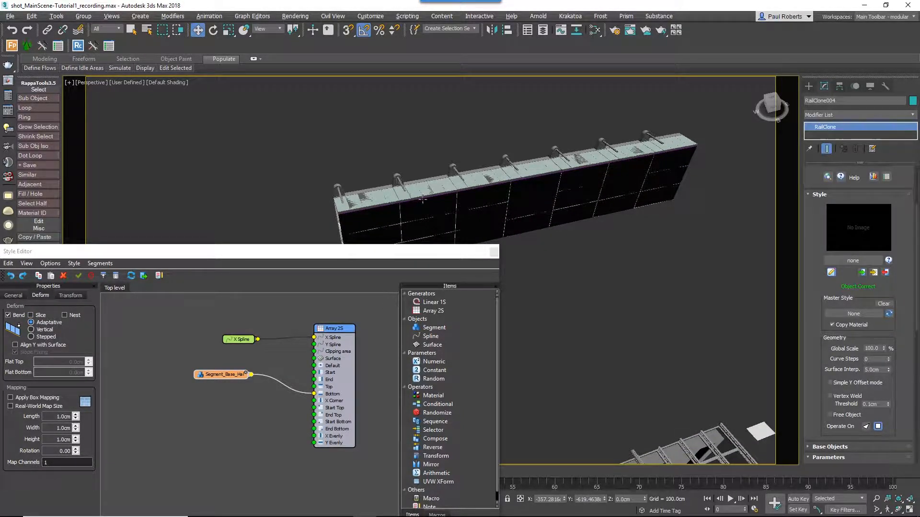
middle_click_drag(423, 198, 450, 196, "alt")
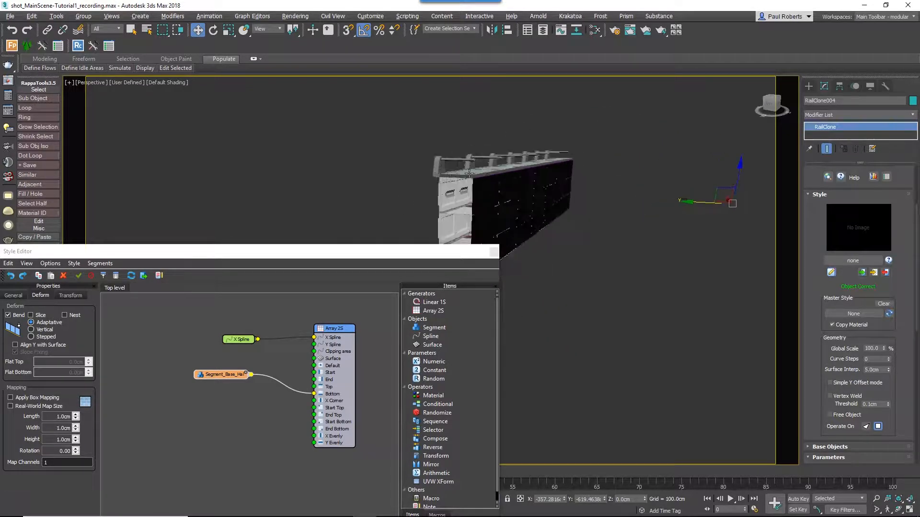
Set the Array 2S generator's X Rotation to 90 degrees
left_click_drag(434, 327, 366, 312)
left_click(340, 332)
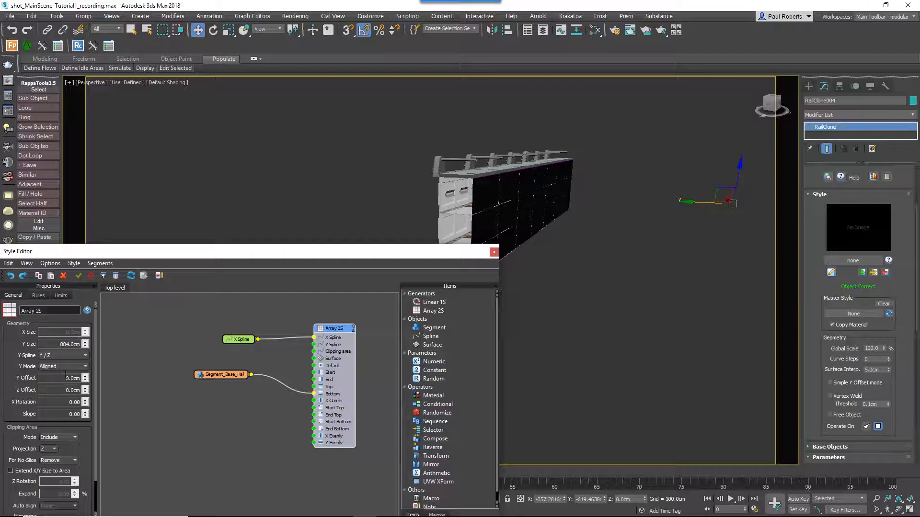
left_click_drag(66, 402, 144, 402)
type("90")
key("Return")
mouse_move(537, 192)
middle_mouse_down("alt")
mouse_move(454, 205)
mouse_move(525, 199)
middle_mouse_up("alt")
Duplicate the hallway segment, assign Segment_Base as the copy's object, connect it to the Default input and tidy the nodes
left_click(206, 375)
left_click_drag(206, 376, 182, 367)
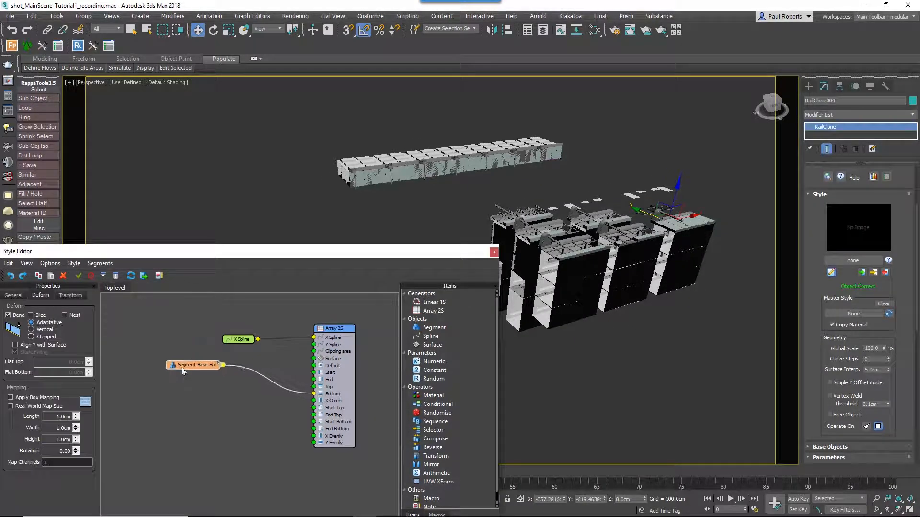
key("ctrl+v")
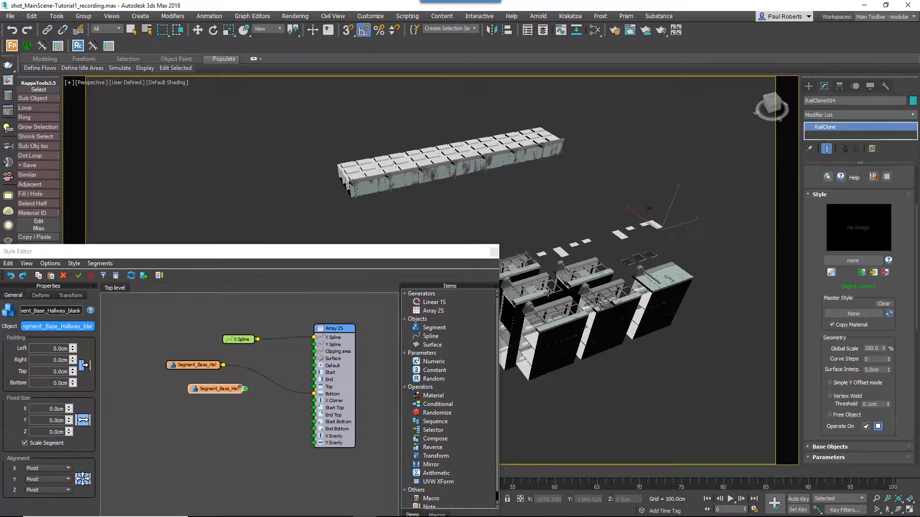
middle_click_drag(529, 284, 623, 292)
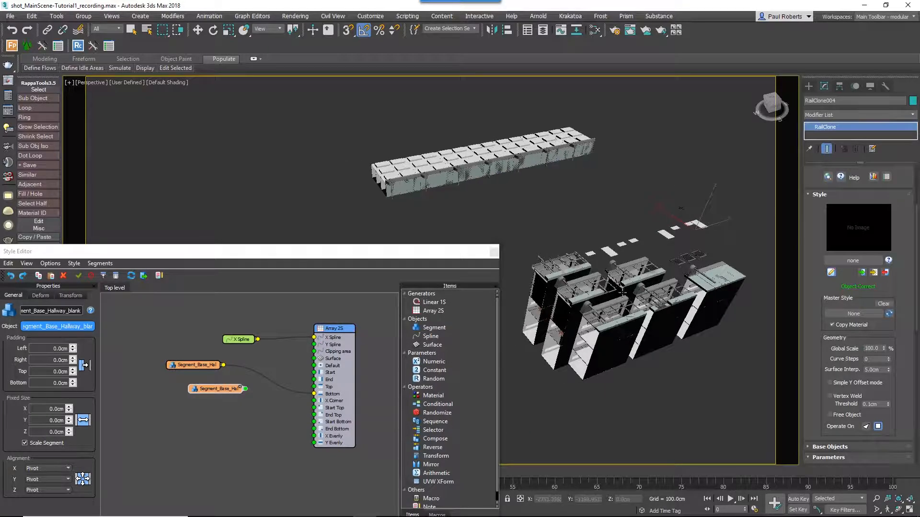
left_click(534, 317)
left_click_drag(238, 389, 315, 366)
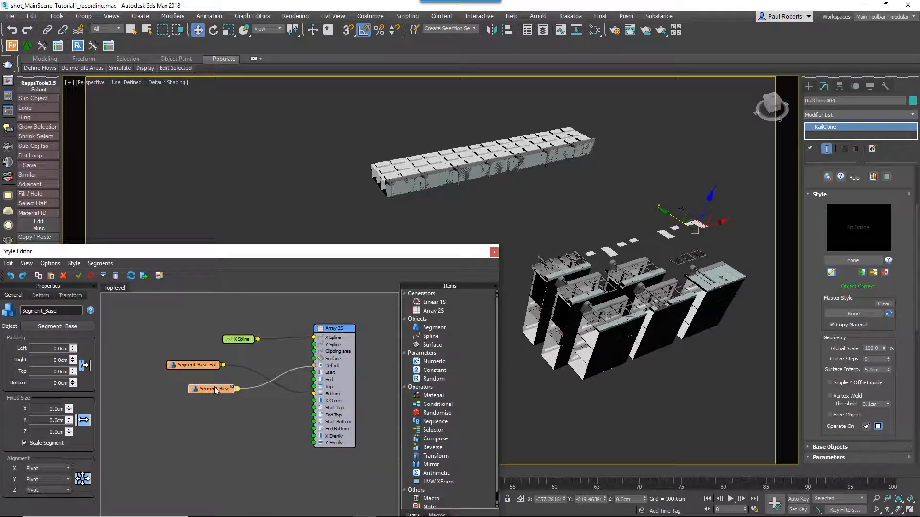
left_click_drag(214, 388, 187, 386)
middle_click_drag(228, 409, 227, 427)
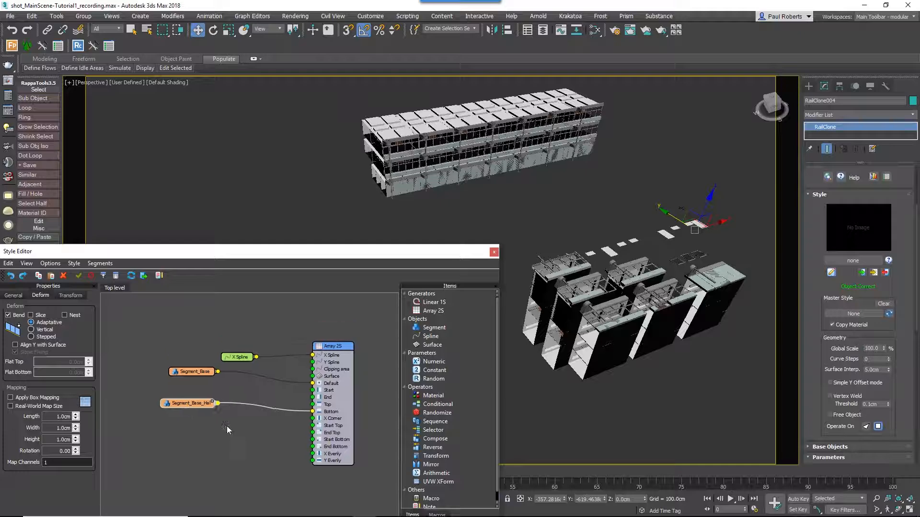
Insert a Transform operator between the hallway segment and the generator's Bottom input
middle_click_drag(586, 359, 598, 264, "alt")
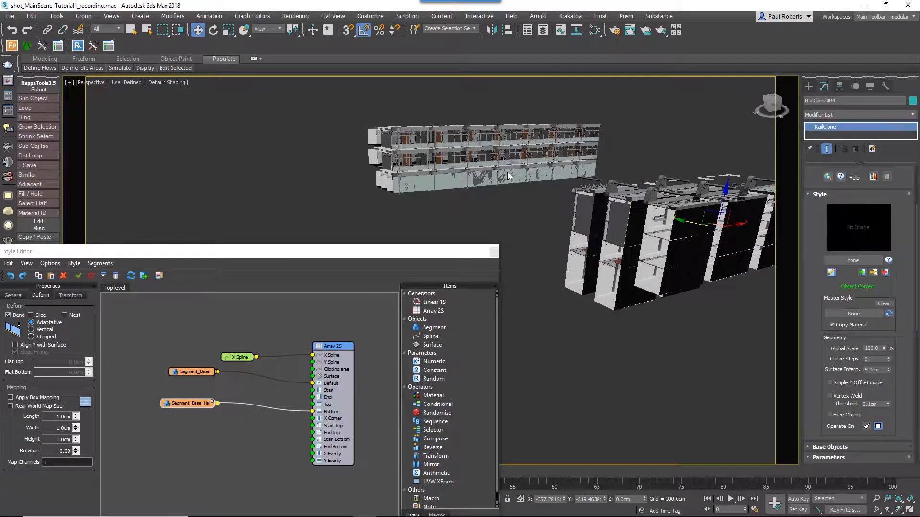
scroll(373, 171, "up", 5)
scroll(373, 171, "up", 6)
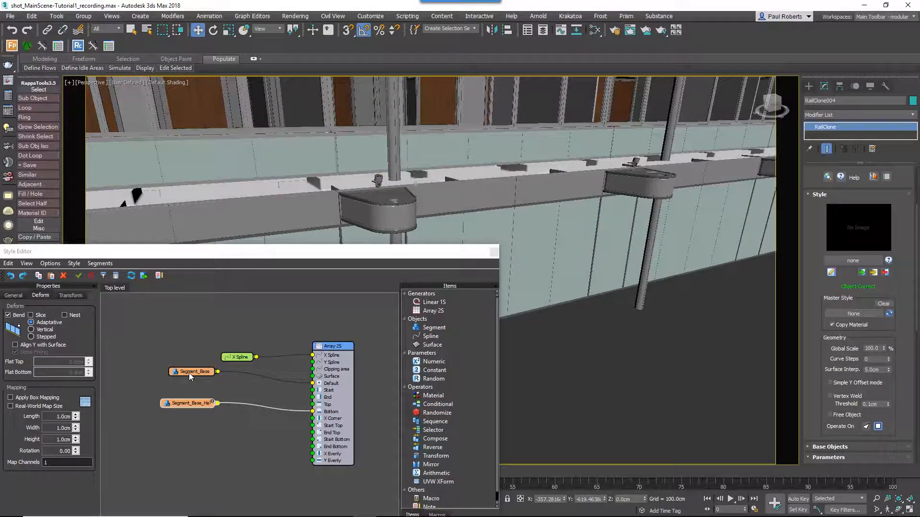
left_click(433, 448)
left_click_drag(436, 456, 238, 442)
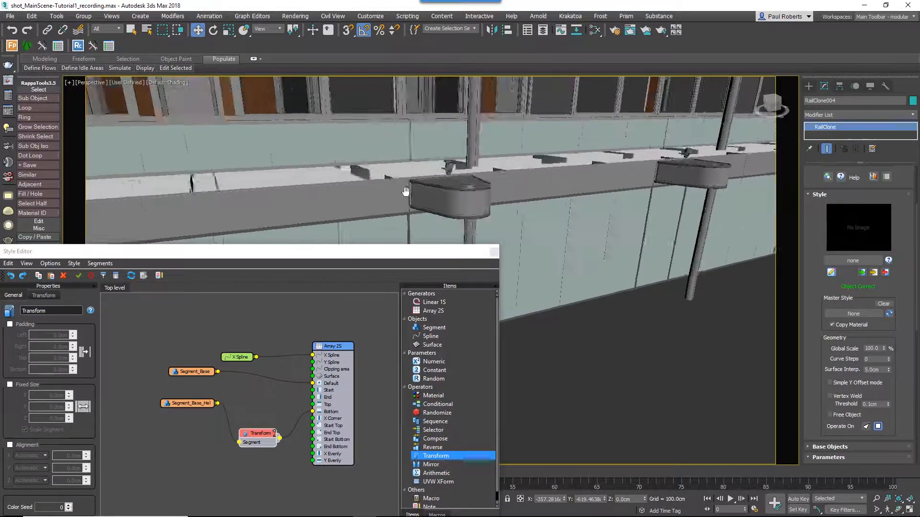
Enable padding on the Transform operator and set the top padding to -29 cm
left_click(9, 324)
double_click(38, 359)
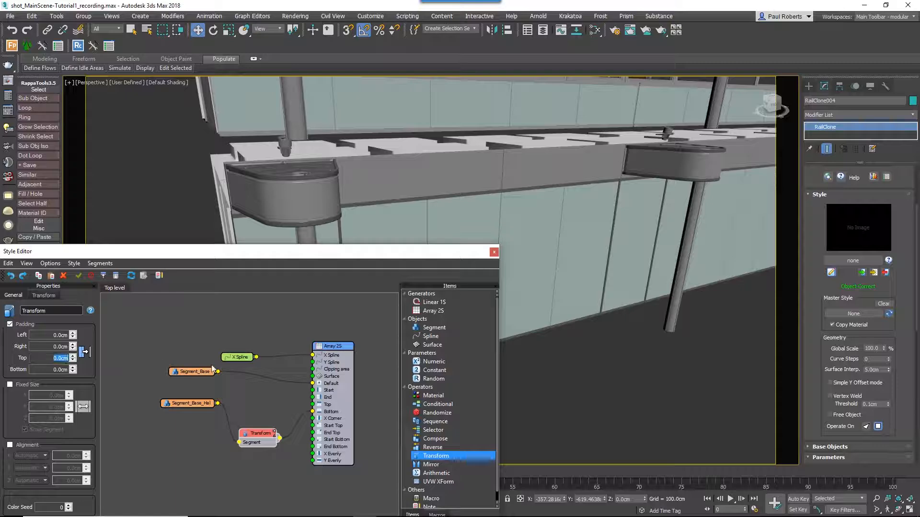
type("-29")
key("Return")
middle_click_drag(348, 182, 320, 226)
scroll(320, 226, "down", 5)
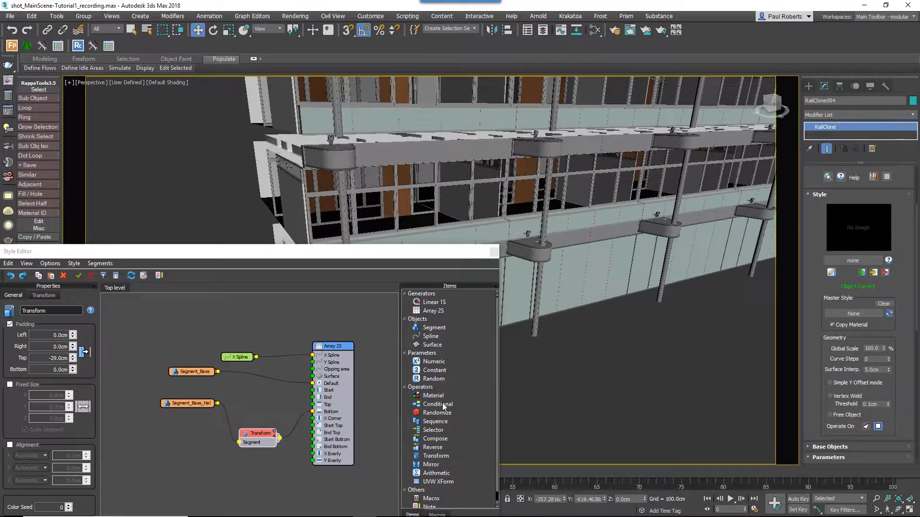
Insert a Transform operator between the Segment_Base node and the Array 2S generator's Default input
left_click_drag(446, 456, 259, 386)
left_click_drag(281, 390, 313, 383)
left_click_drag(218, 372, 260, 376)
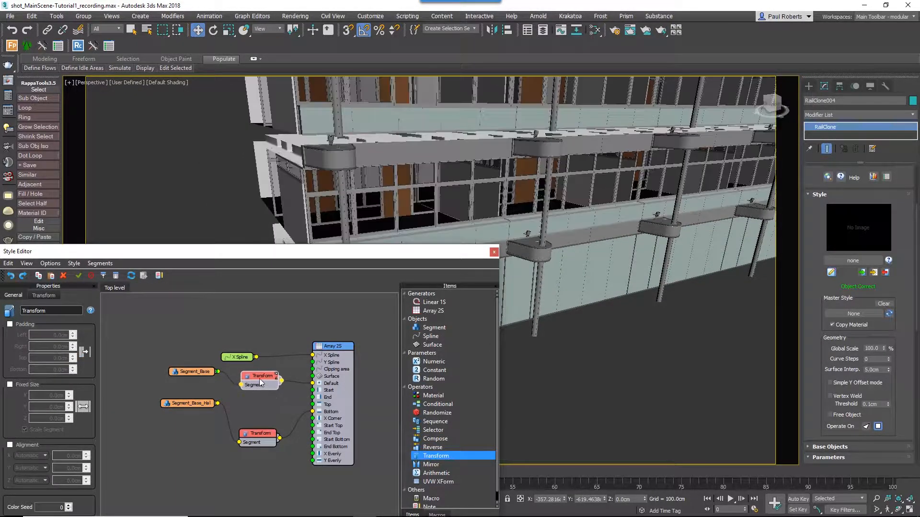
Enable padding on the new Transform operator and set its top padding to -23.5 cm
left_click(9, 324)
left_click_drag(41, 358, 113, 368)
type("-29")
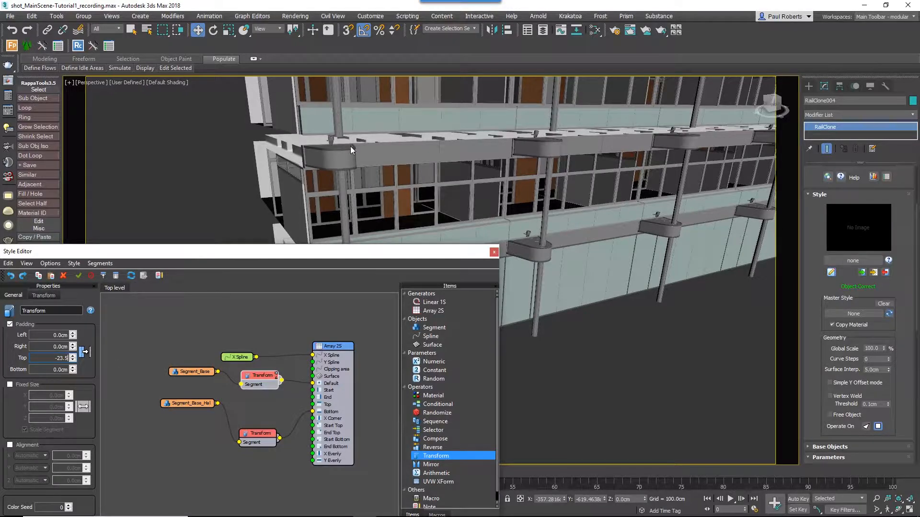
key("Return")
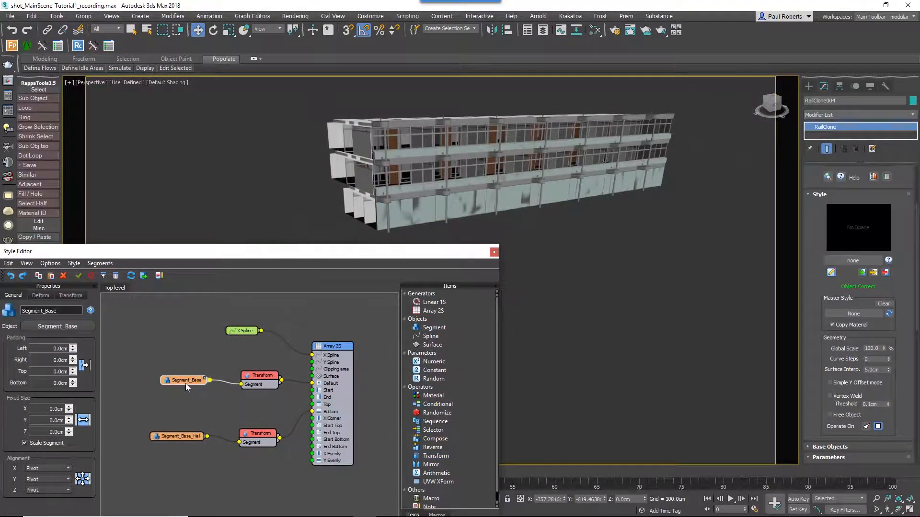
Duplicate the Segment_Base node, assign Segment_Base_Top as the copy's object and connect it to the generator's Top input
key("ctrl+v")
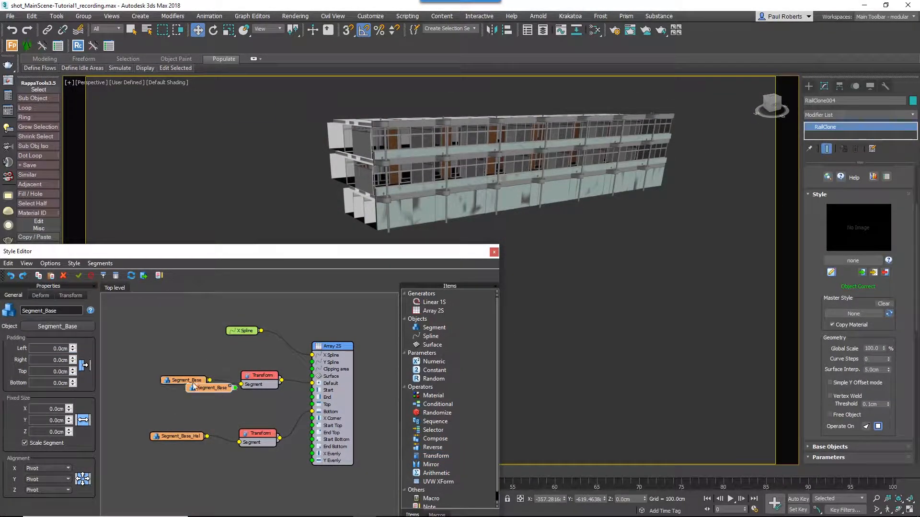
left_click_drag(196, 389, 175, 408)
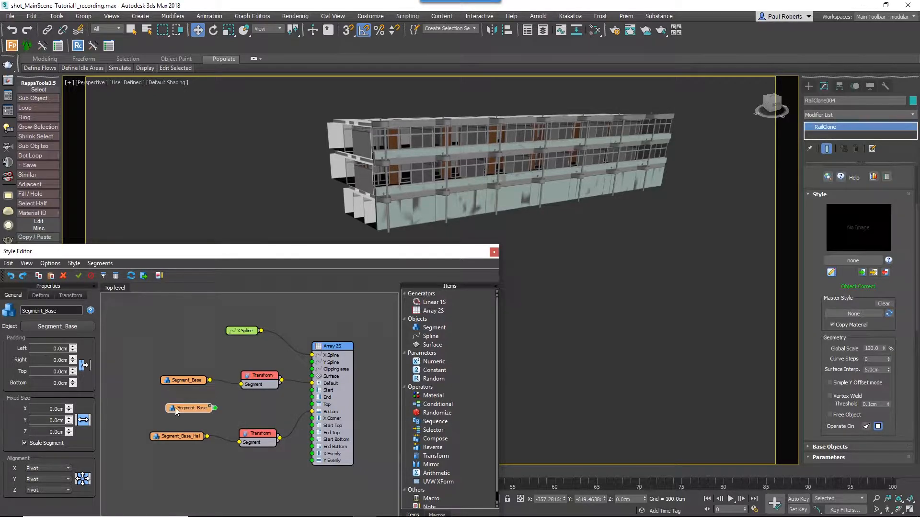
left_click(71, 327)
scroll(622, 345, "down", 5)
middle_click_drag(622, 345, 562, 362)
scroll(562, 363, "up", 3)
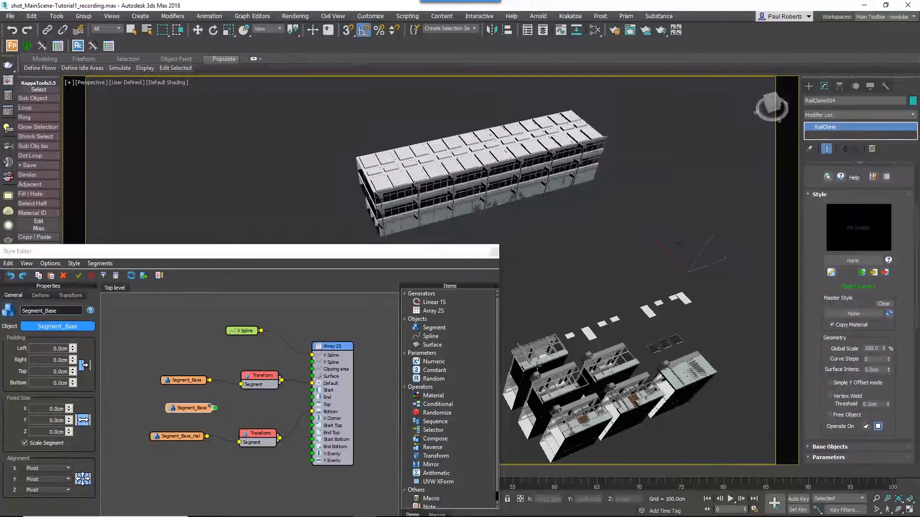
left_click(557, 329)
middle_click_drag(557, 329, 558, 226, "alt")
scroll(543, 210, "up", 3)
left_click_drag(222, 408, 313, 407)
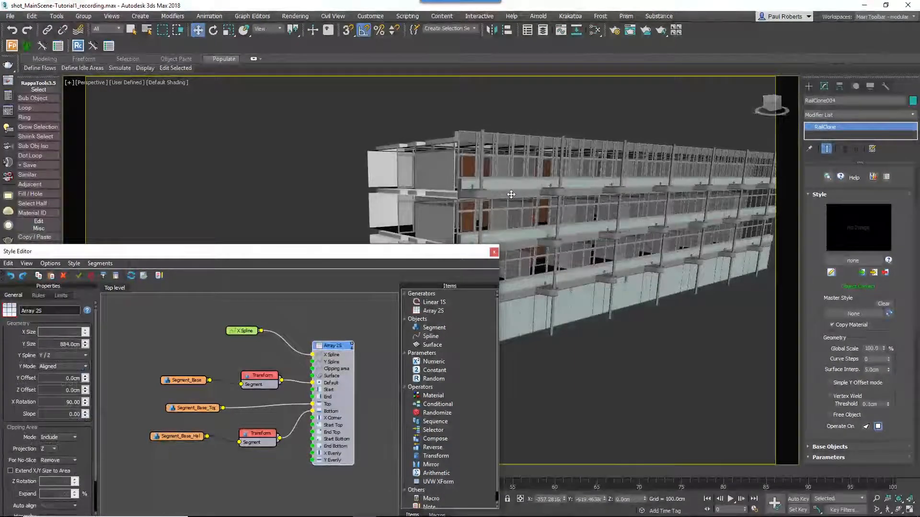
Examine the arrayed facade and the source modules beside the building from several angles
scroll(603, 203, "down", 2)
middle_click_drag(603, 203, 560, 195)
scroll(559, 195, "down", 5)
middle_click_drag(623, 255, 596, 307, "alt")
scroll(545, 250, "up", 3)
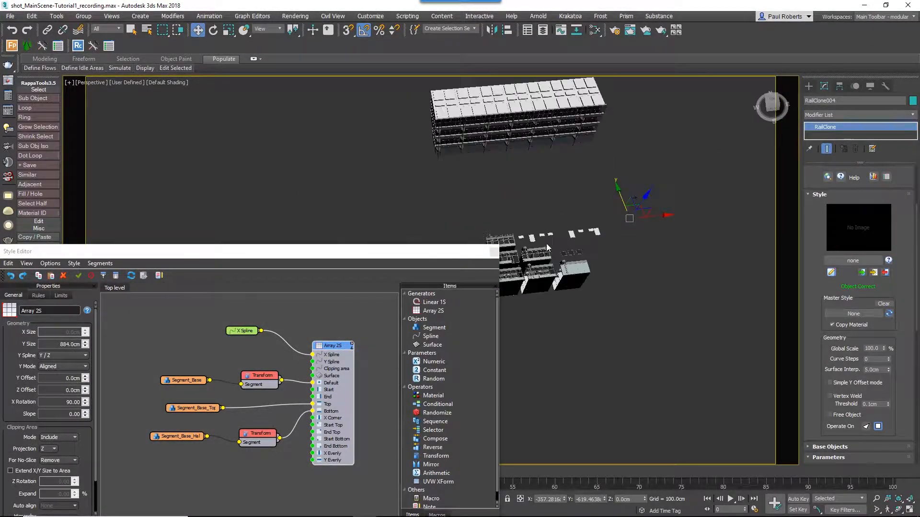
middle_click_drag(546, 250, 487, 201)
scroll(445, 212, "up", 4)
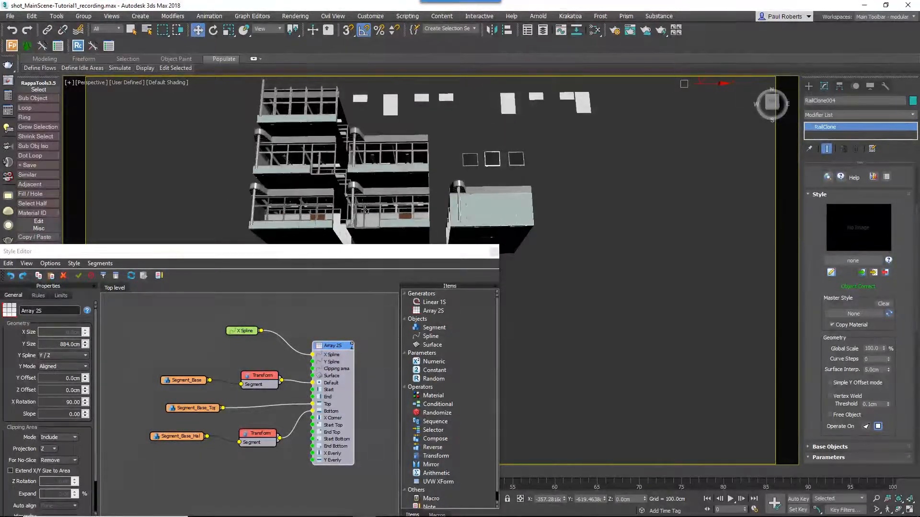
middle_click_drag(352, 153, 364, 200)
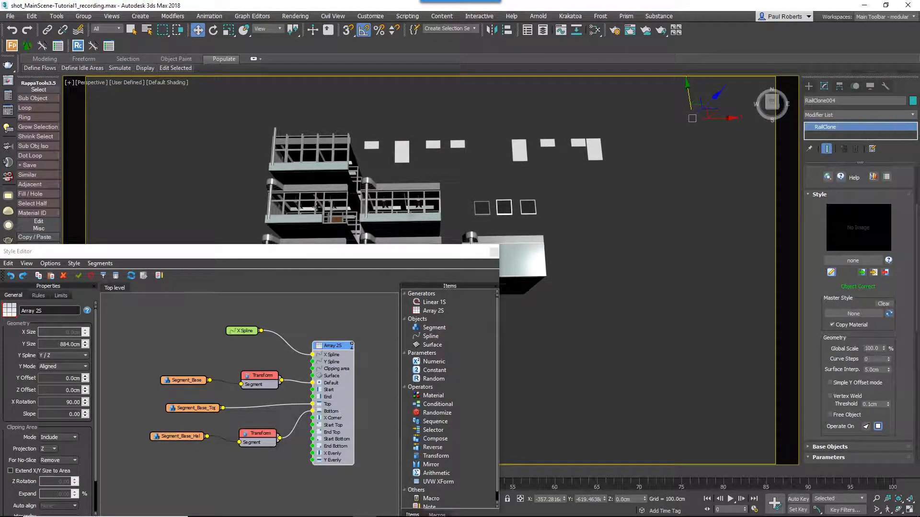
scroll(481, 195, "down", 5)
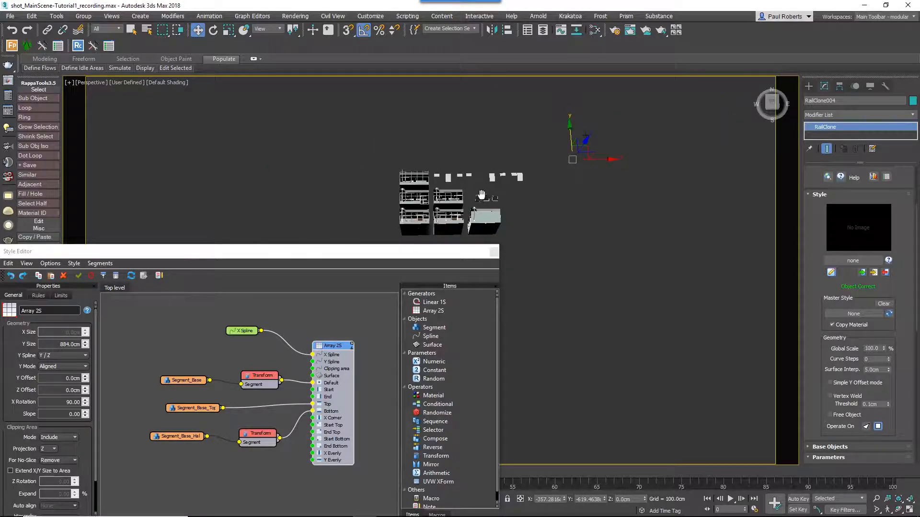
middle_click_drag(481, 195, 527, 344, "alt")
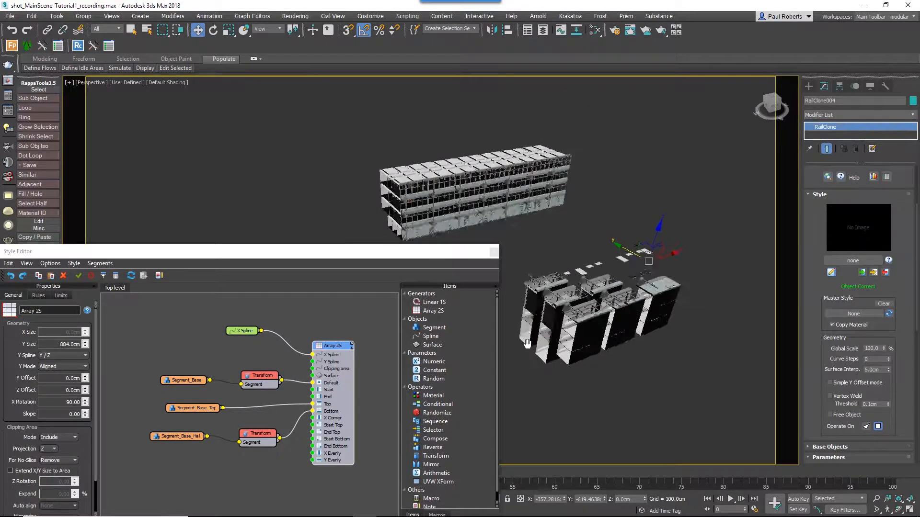
scroll(467, 179, "up", 8)
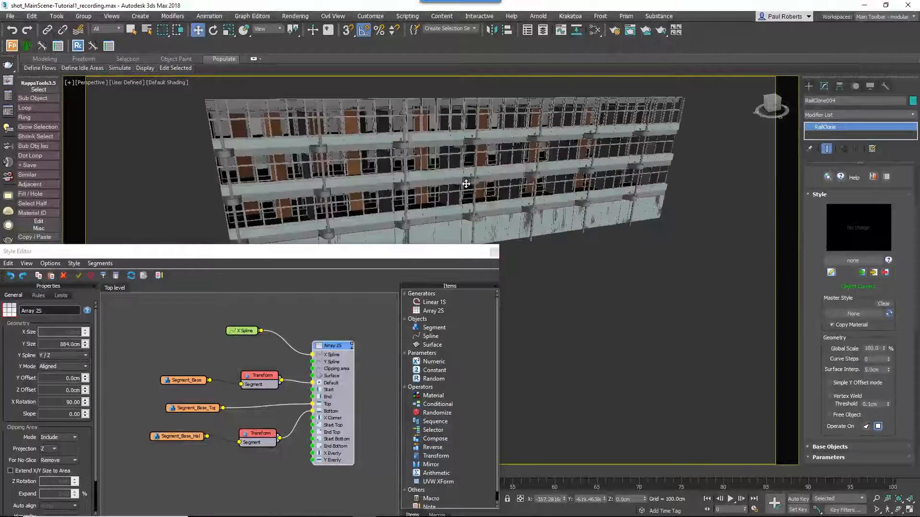
middle_click_drag(466, 184, 466, 172)
scroll(466, 172, "down", 3)
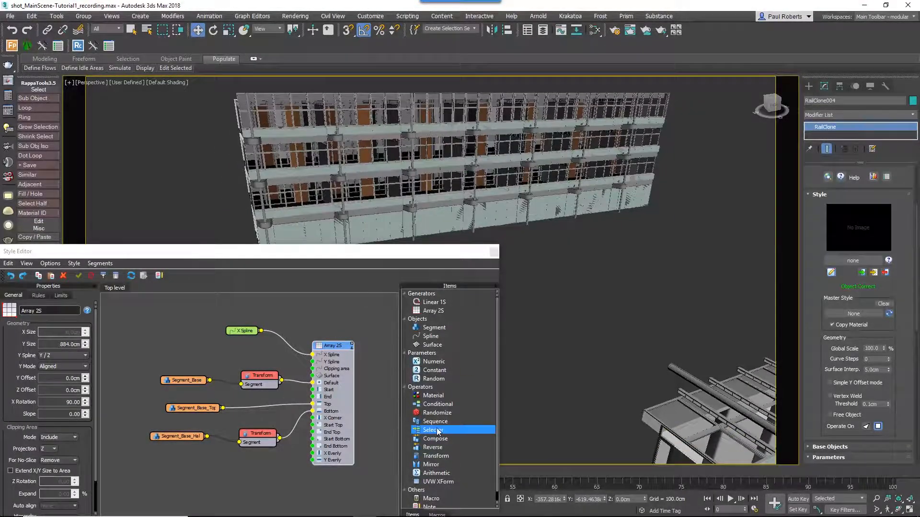
Insert a Selector operator between Segment_Base and its Transform, and another between the hallway segment and its Transform
left_click_drag(437, 430, 163, 380)
left_click_drag(186, 380, 125, 365)
left_click_drag(215, 381, 206, 375)
left_click_drag(433, 430, 131, 436)
left_click_drag(157, 437, 240, 442)
middle_click_drag(253, 413, 275, 408)
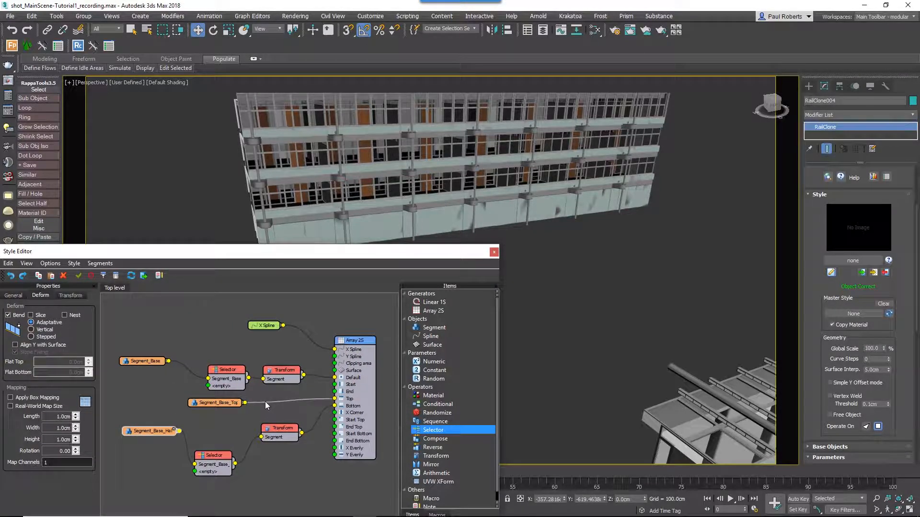
Set both Selector operators to select by Spline Mat.ID
left_click(226, 372)
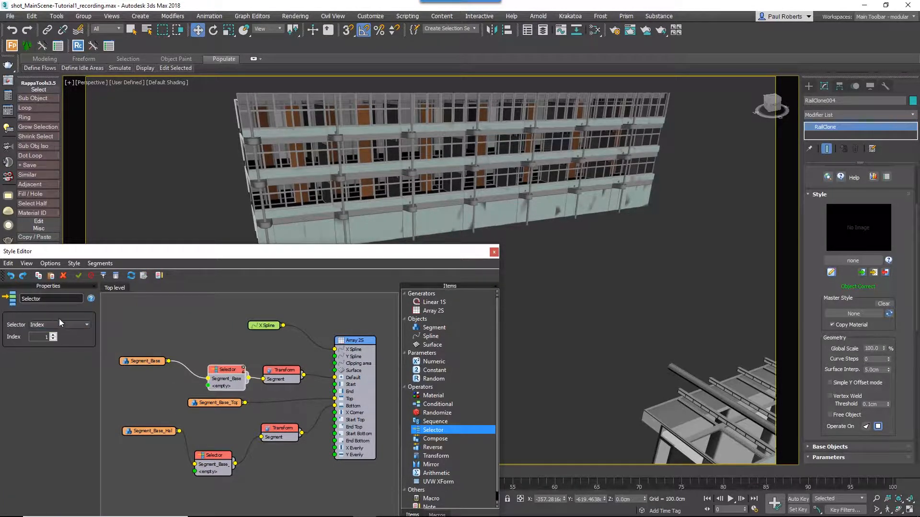
left_click(60, 325)
left_click(58, 340)
left_click(214, 458)
left_click(63, 326)
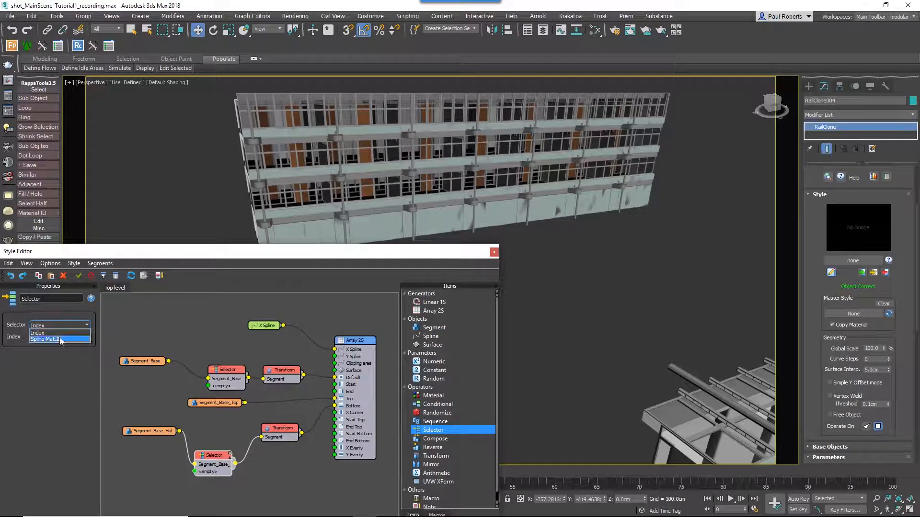
left_click(59, 339)
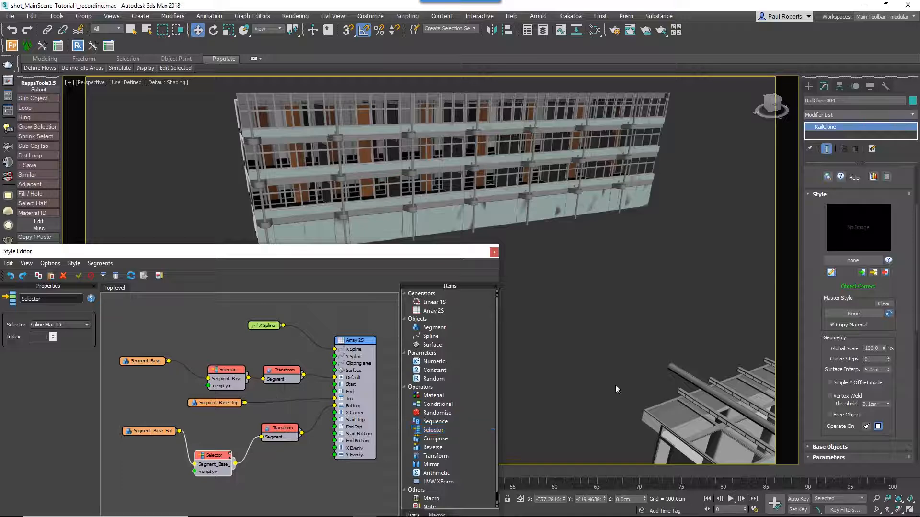
Duplicate the Segment_Base node below the original and assign the stair version of the base module as the copy's object
scroll(615, 386, "down", 4)
middle_click_drag(615, 385, 618, 412, "alt")
left_click_drag(145, 364, 123, 376)
key("ctrl+c")
key("ctrl+v")
left_click(58, 326)
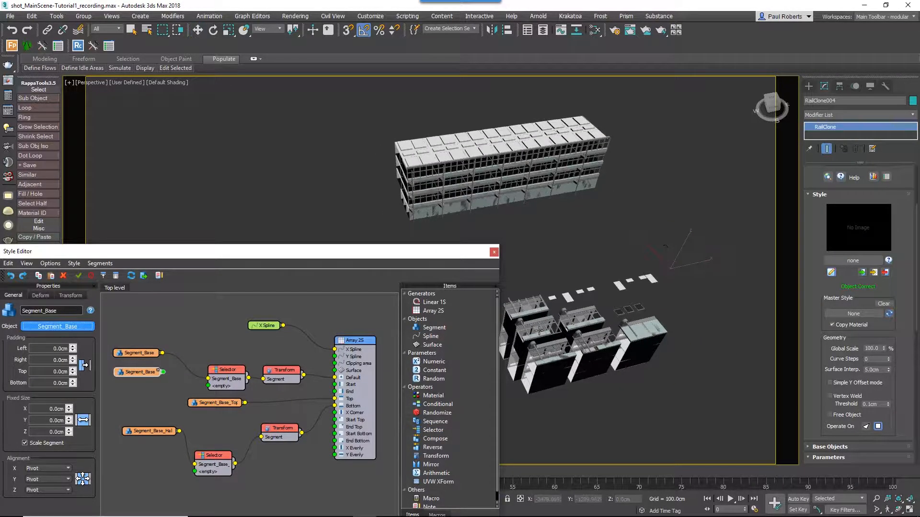
left_click(582, 320)
Duplicate the hallway segment twice and assign Segment_Base_Hallway_door and Segment_Base_Hallway_window as the copies' objects
left_click_drag(150, 432, 142, 431)
key("ctrl+c")
key("ctrl+v")
left_click_drag(180, 473, 142, 468)
key("ctrl+v")
left_click(139, 450)
left_click(57, 327)
scroll(527, 358, "up", 3)
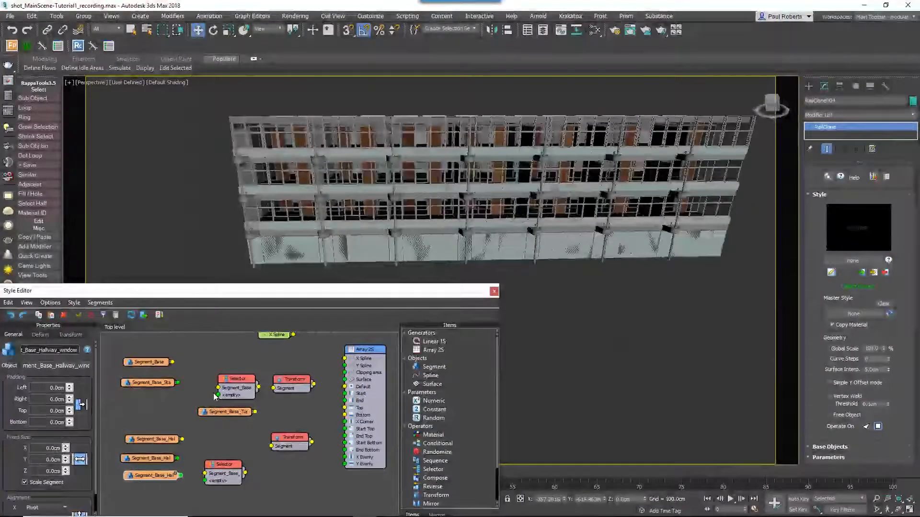
Connect Segment_Base to the upper Selector's first three inputs and the stair segment to the fourth, then reposition the Selector clear of Segment_Base_Top
left_click(151, 364)
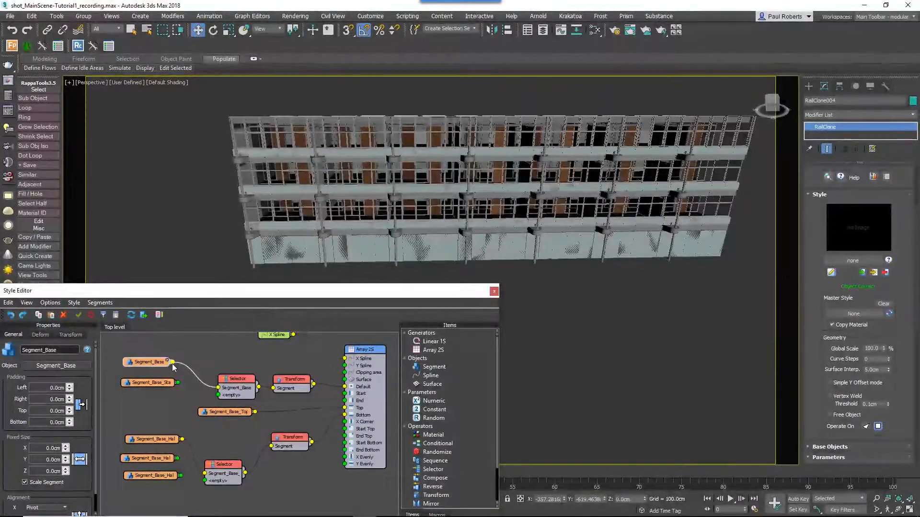
left_click_drag(171, 363, 219, 398)
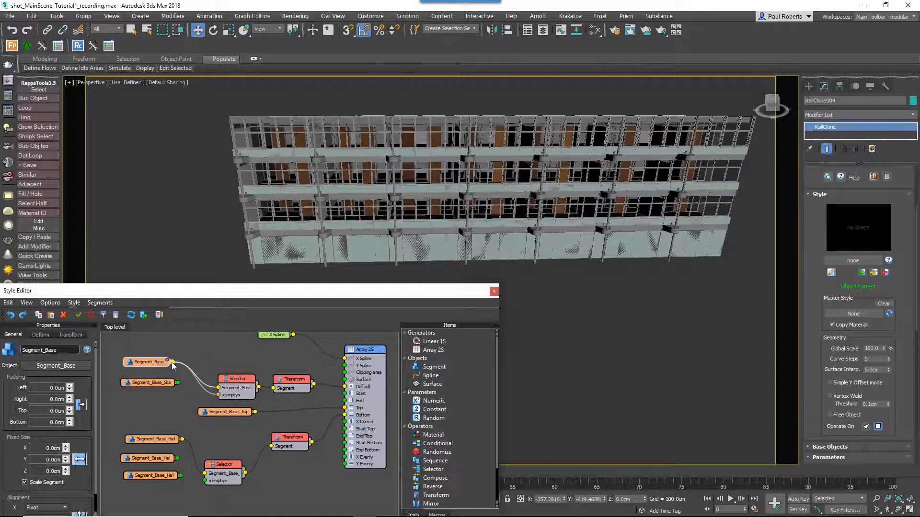
left_click_drag(172, 362, 218, 402)
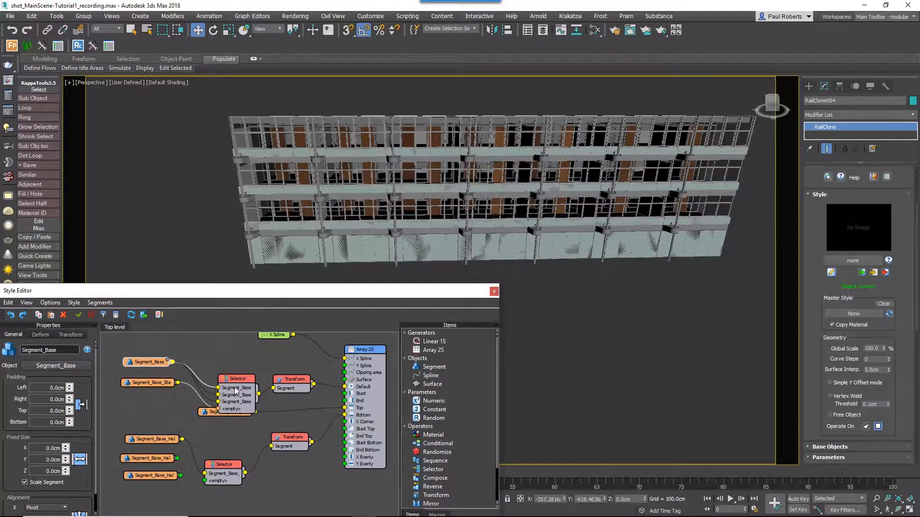
left_click_drag(234, 382, 235, 357)
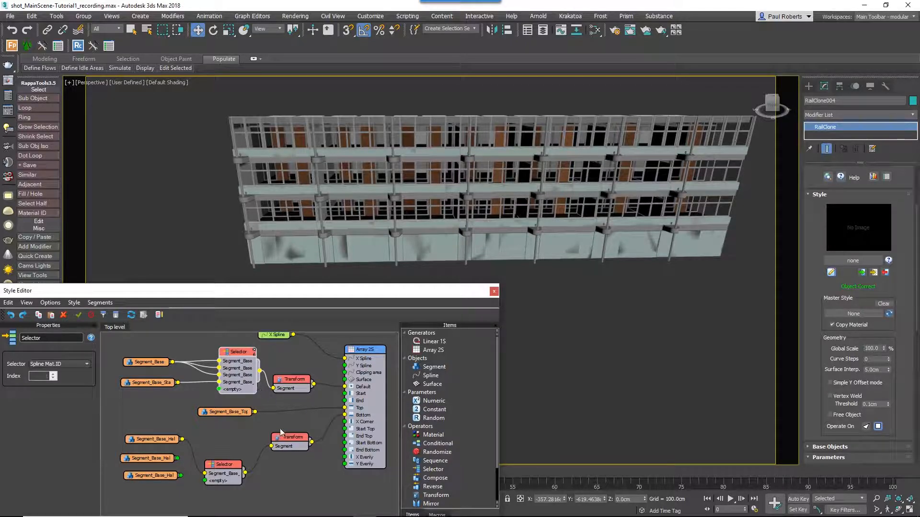
Connect the hallway door segment to the lower Selector's second input and the window segment to the third and fourth, spacing out the nodes
middle_click_drag(261, 432, 260, 399)
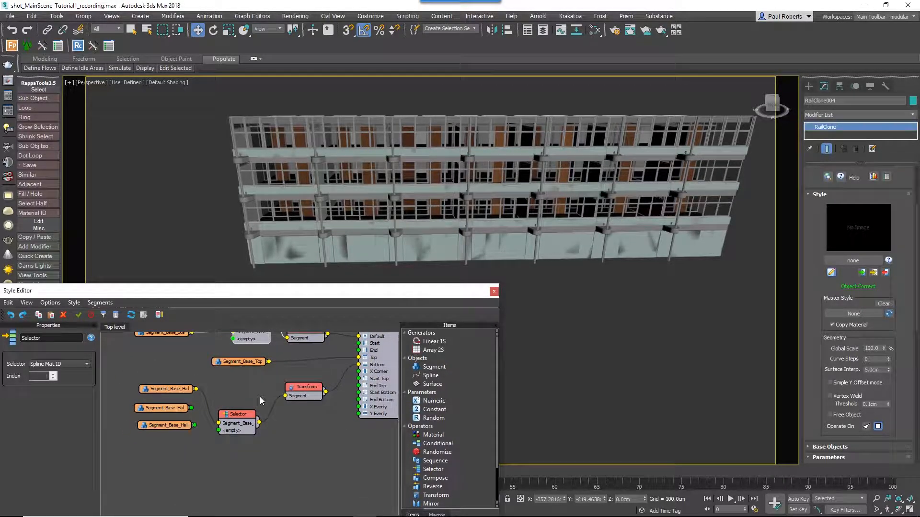
left_click(168, 391)
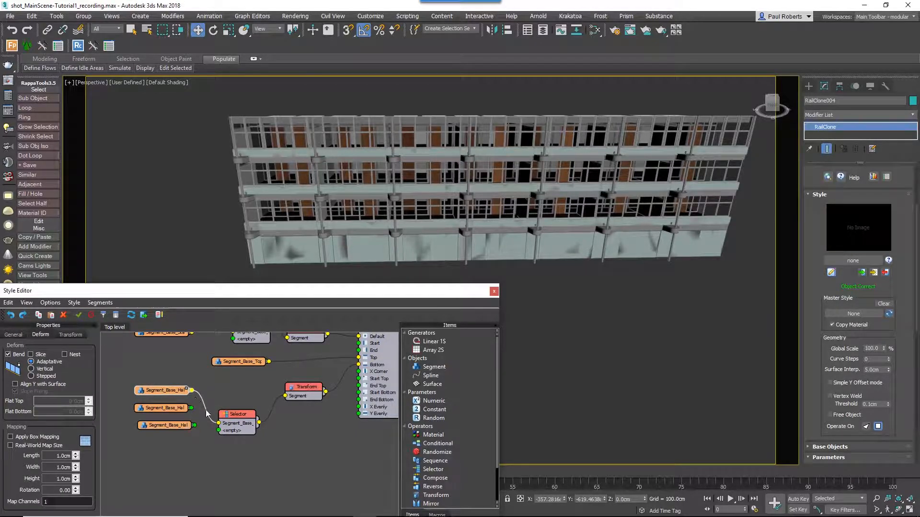
left_click(171, 411)
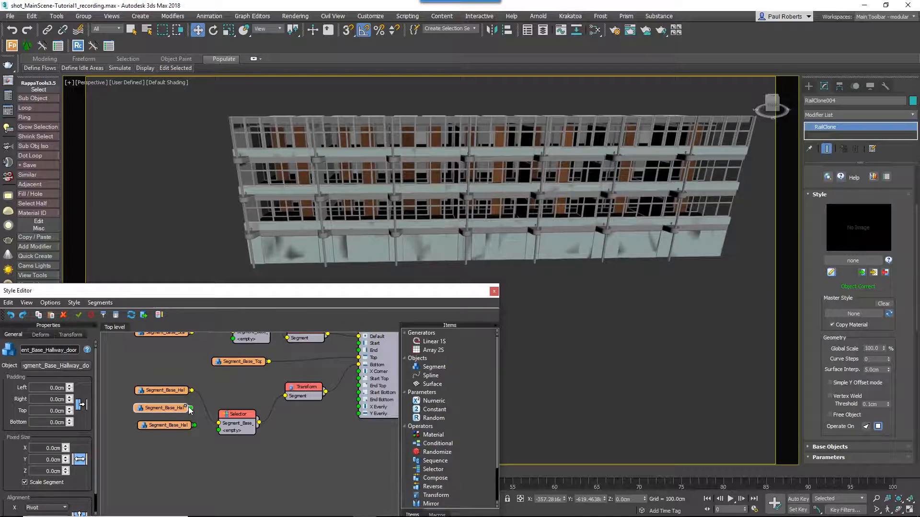
left_click_drag(191, 408, 219, 430)
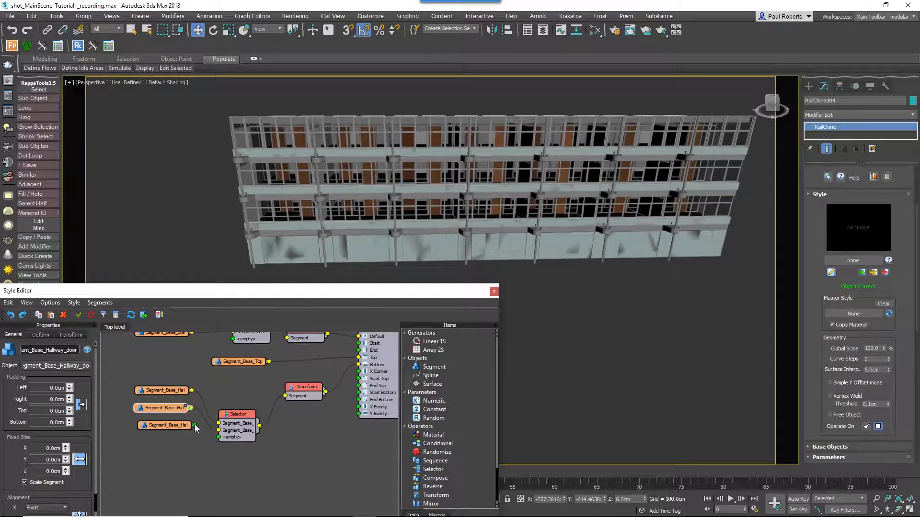
left_click_drag(202, 438, 218, 438)
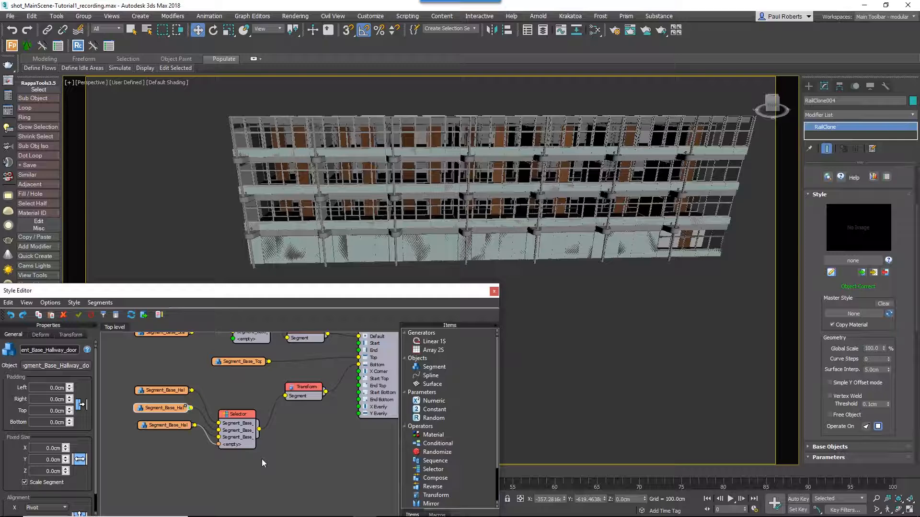
left_click_drag(172, 430, 166, 449)
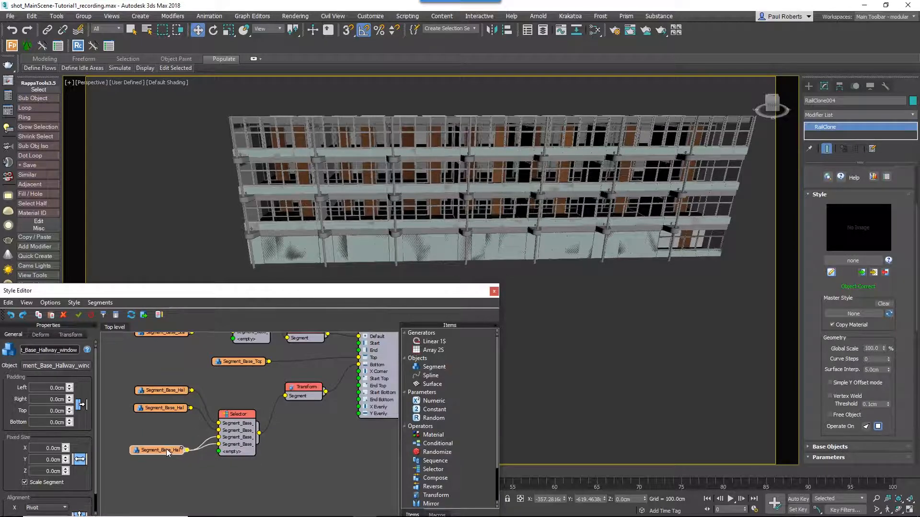
left_click_drag(166, 414, 171, 404)
middle_click_drag(326, 416, 278, 460)
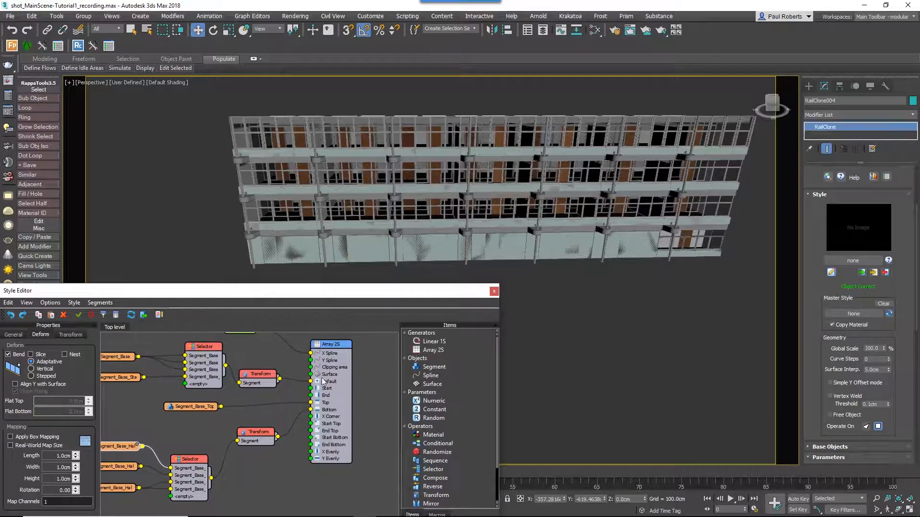
Set the X Corner bevel mode to None in the Array 2S generator's rules
left_click(326, 352)
left_click(38, 335)
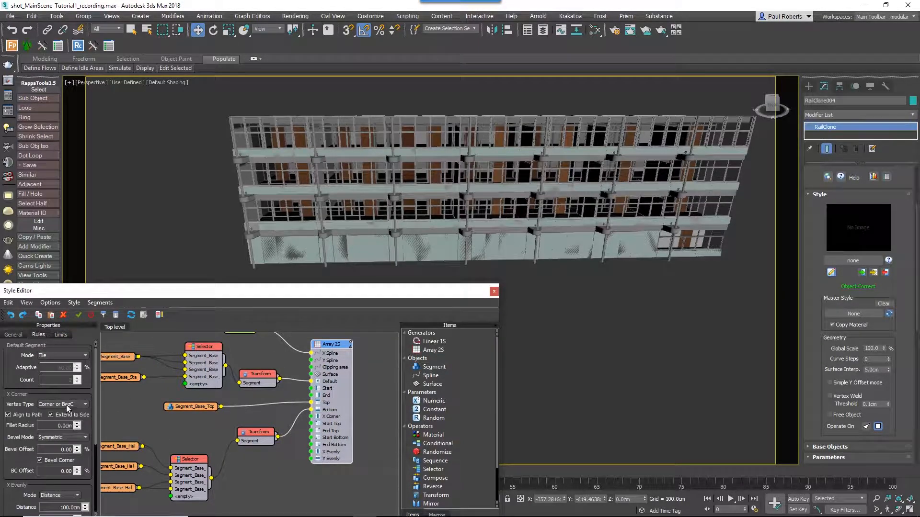
left_click(65, 434)
left_click(85, 447)
key("Up")
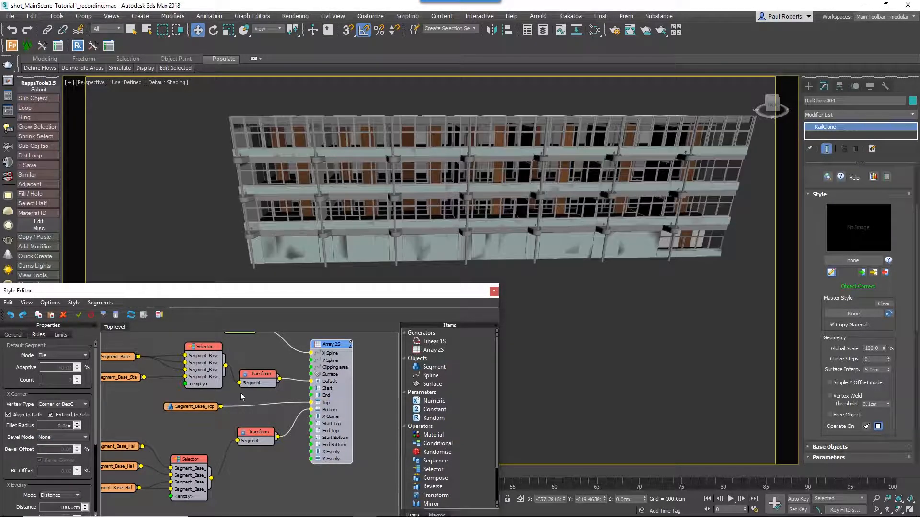
Restrict scene selection to shapes and select the left facade spline at the base of the building
left_click(349, 249)
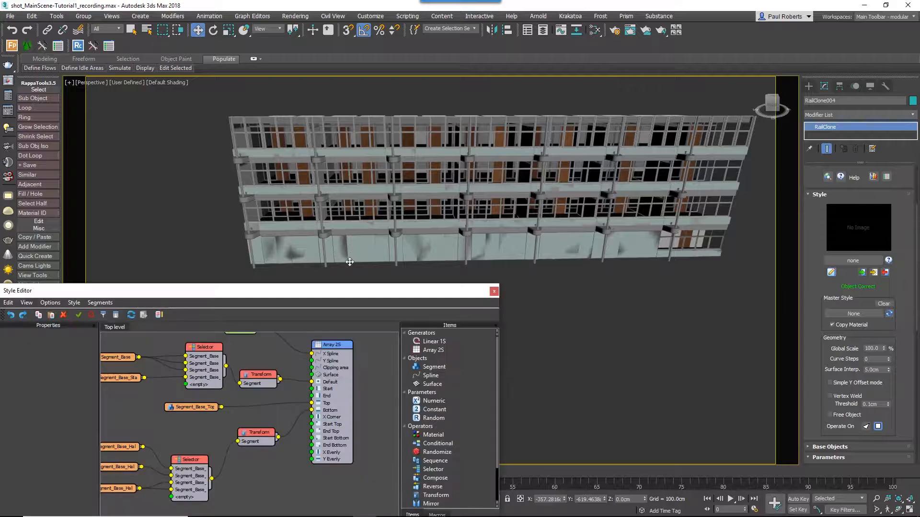
left_click(106, 28)
left_click(106, 52)
left_click(303, 264)
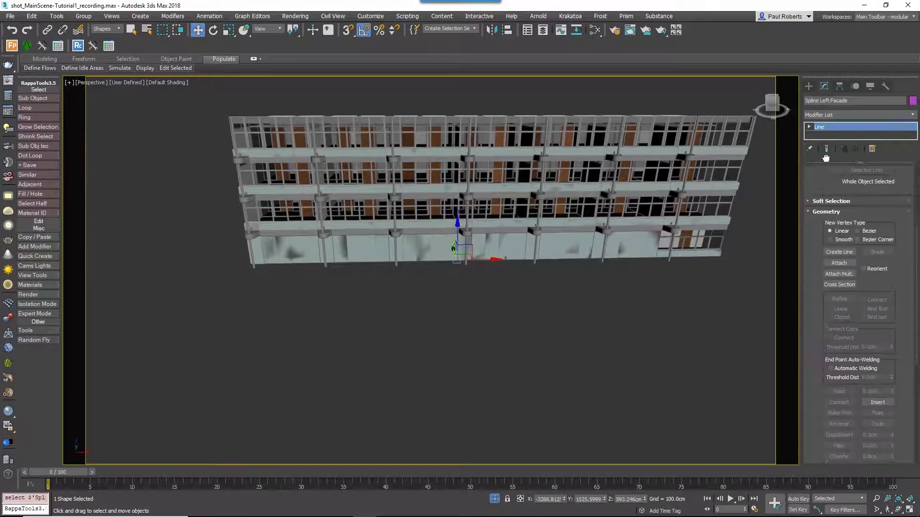
Split the left facade spline with extra vertices using Refine and work on the vertex just past the facade's middle
left_click(809, 127)
left_click(822, 136)
left_click_drag(903, 266, 903, 333)
left_click_drag(860, 163, 860, 207)
left_click(827, 144)
left_click_drag(814, 360, 814, 260)
left_click(833, 325)
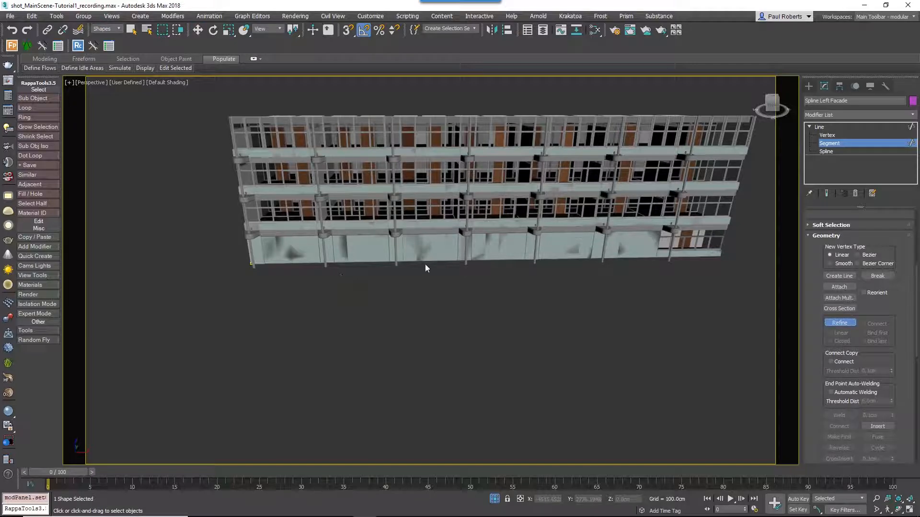
key("1")
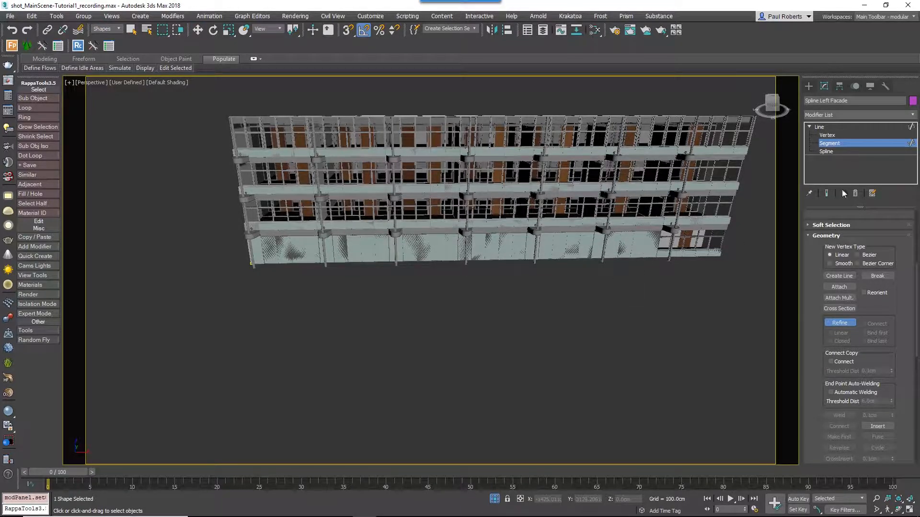
key("w")
left_click_drag(525, 278, 551, 263)
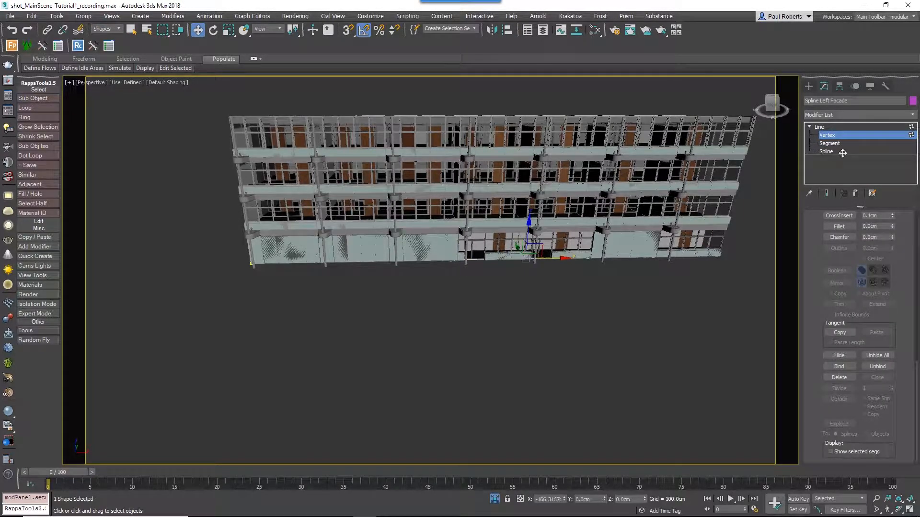
Assign material ID 3 to the spline segment past the facade's middle and ID 4 to the next segment toward the end
left_click(846, 144)
scroll(842, 410, "down", 3)
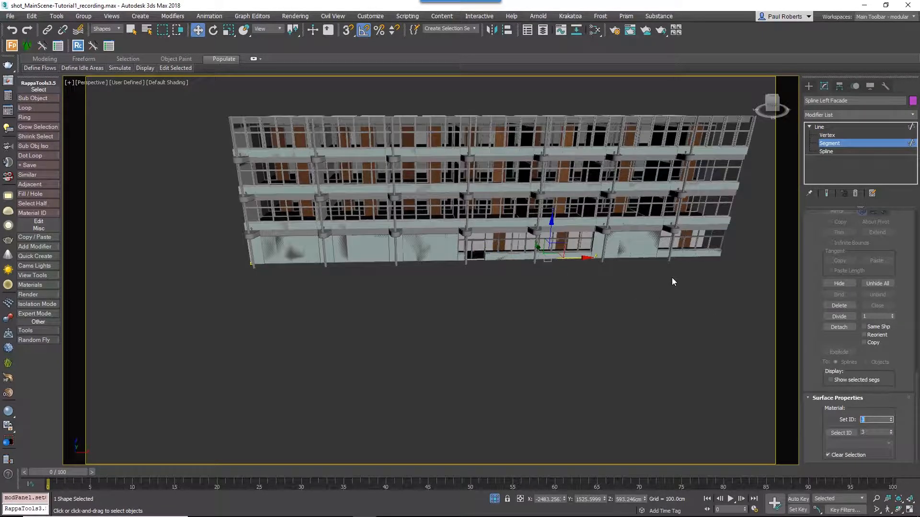
left_click(626, 258)
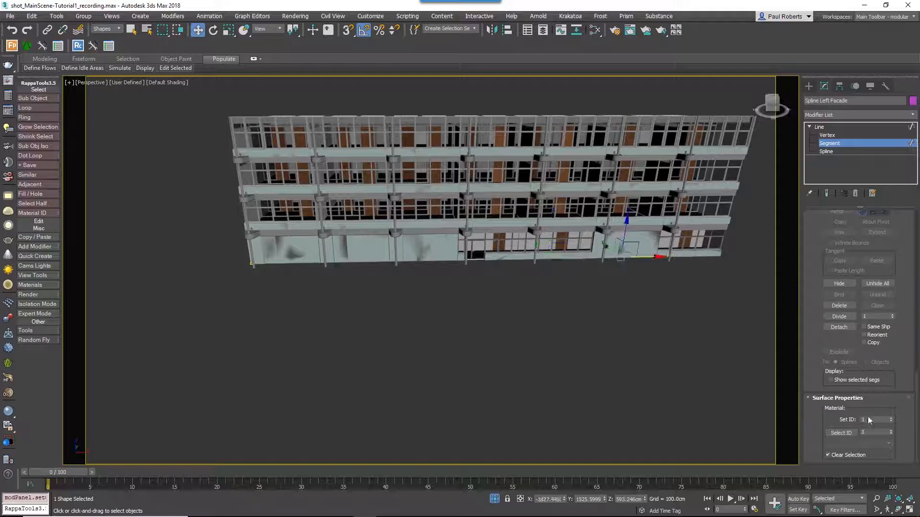
left_click_drag(869, 420, 854, 419)
type("4")
key("Return")
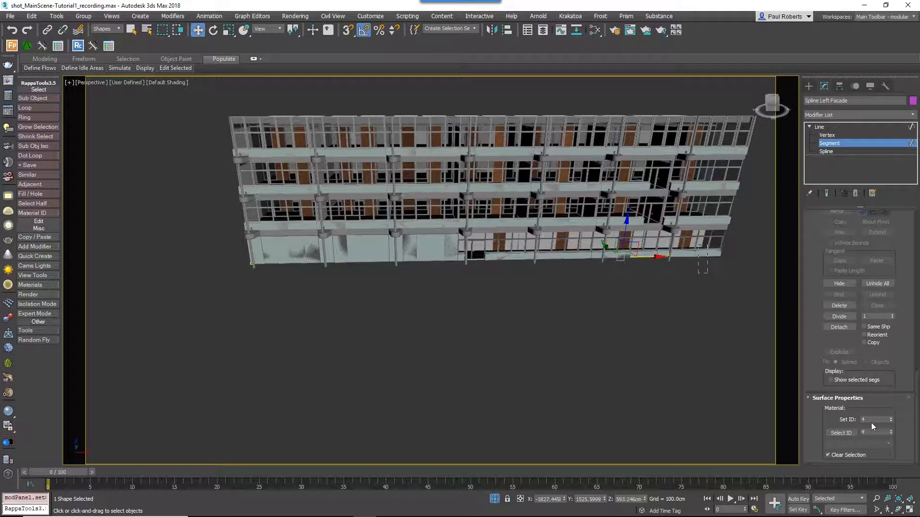
left_click(706, 255)
mouse_move(637, 297)
middle_mouse_down("alt")
mouse_move(532, 336)
mouse_move(637, 308)
mouse_move(663, 283)
mouse_move(636, 305)
middle_mouse_up("alt")
scroll(637, 308, "up", 4)
scroll(663, 282, "down", 2)
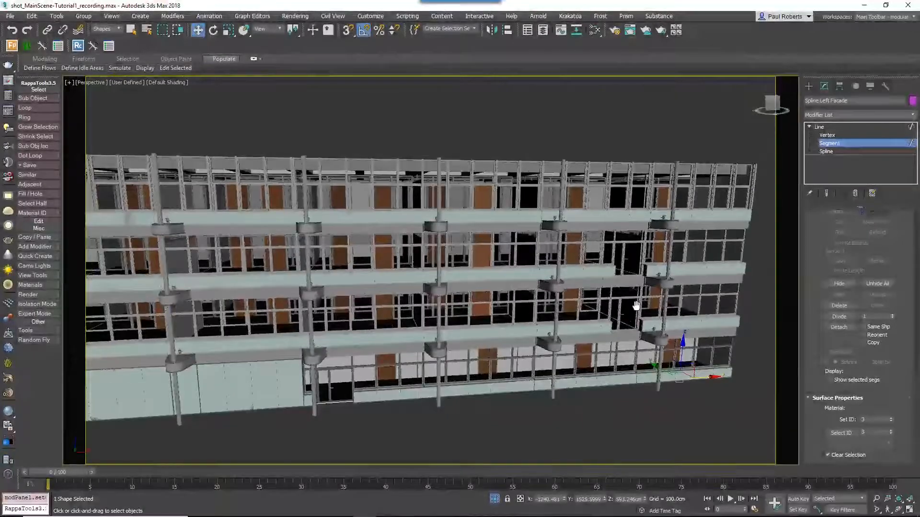
key("2")
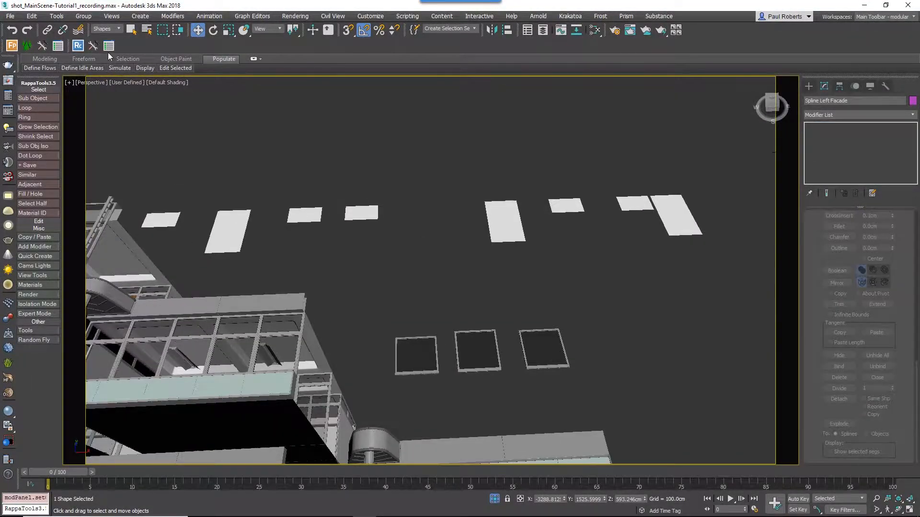
Clear the selection, allow all object types to be selected again, and select the Segment_Window1 object beside the facade modules
key("ctrl+d")
left_click(104, 29)
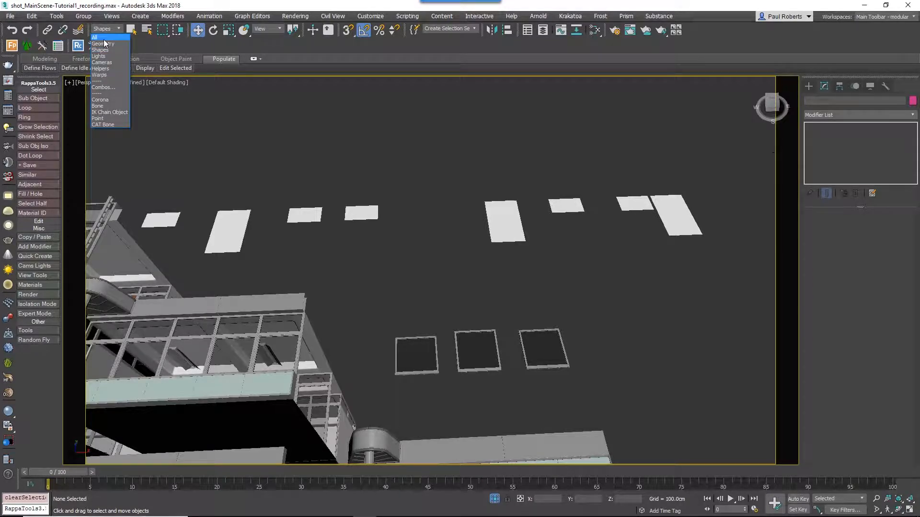
left_click(95, 37)
left_click(410, 366)
middle_click_drag(392, 366, 537, 316, "alt")
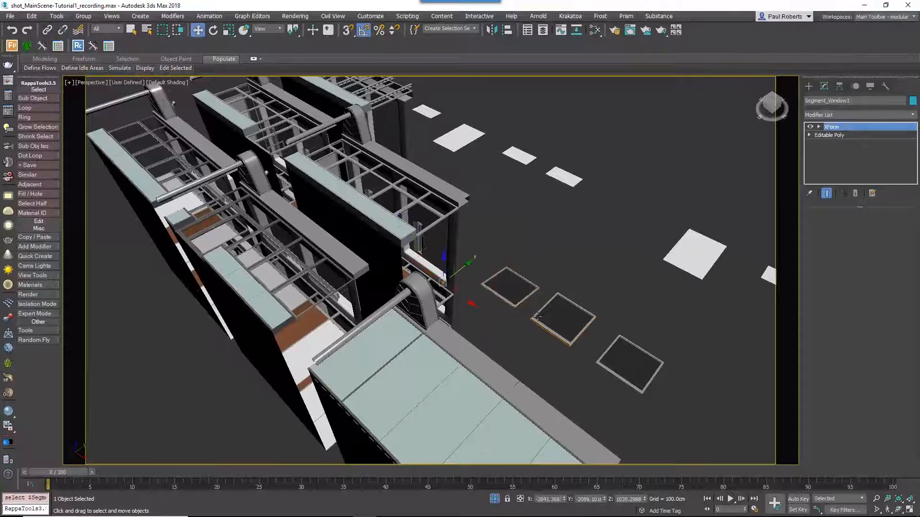
left_click(510, 287)
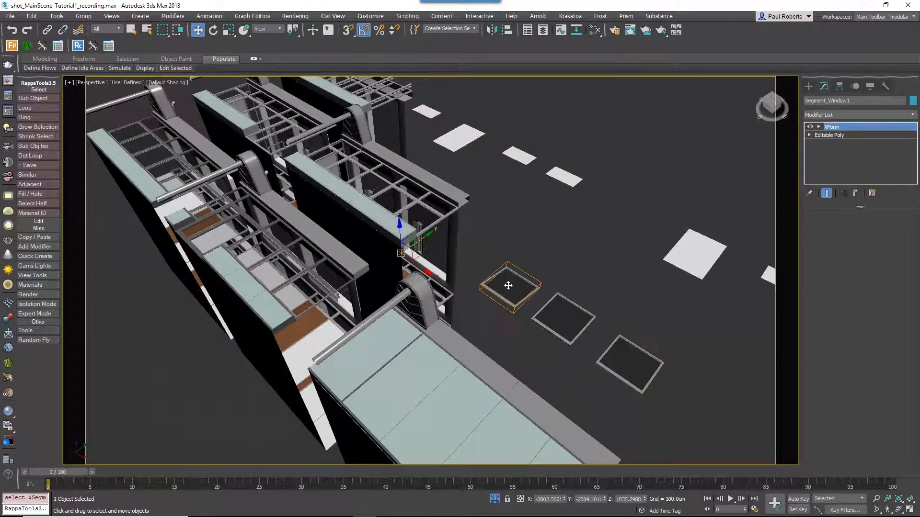
Try aligning Segment_Window1 to the base segment pivot to pivot in X, Y and Z
left_click(507, 30)
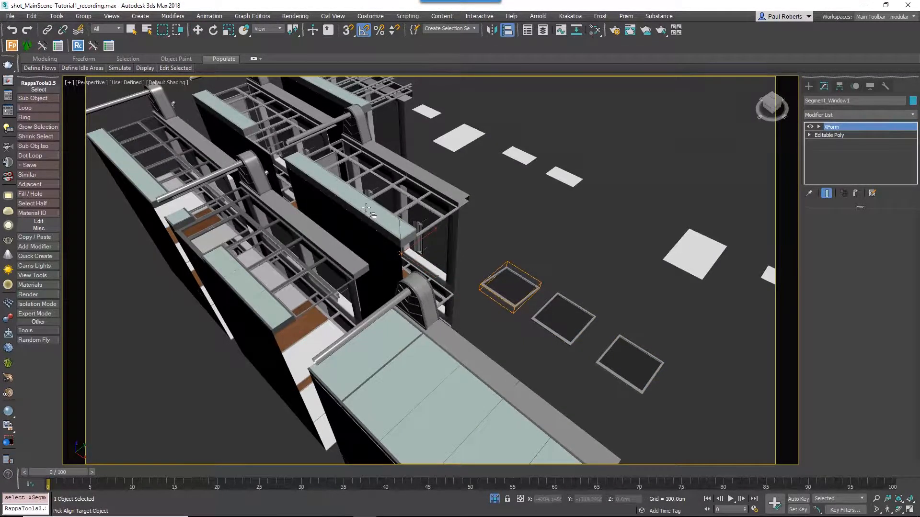
left_click(375, 213)
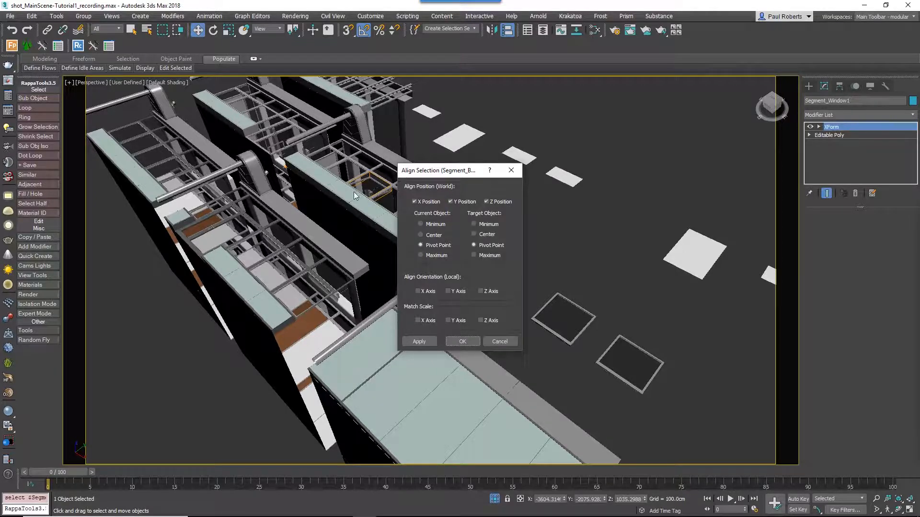
left_click(501, 342)
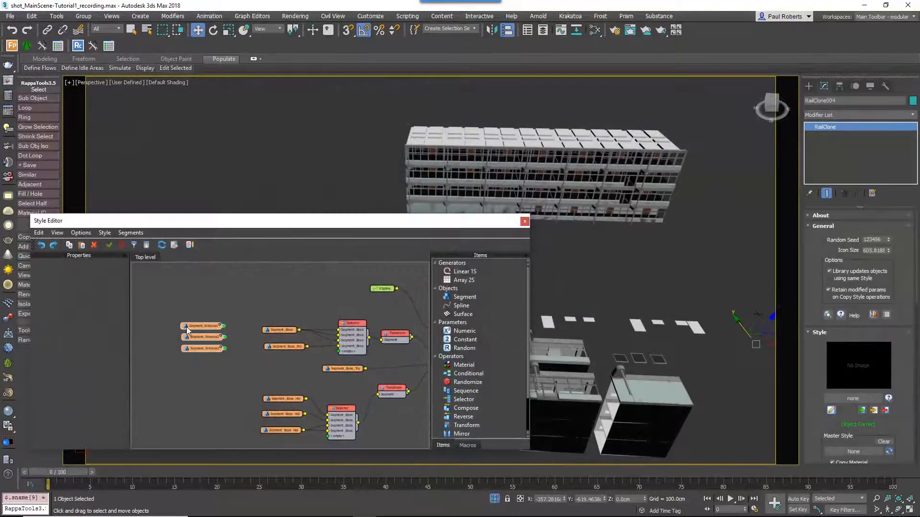
Feed Segment_Window1, Segment_Window2 and Segment_Window3 into a new Randomize operator and move the upper Selector with its segments above it
left_click_drag(186, 327, 161, 329)
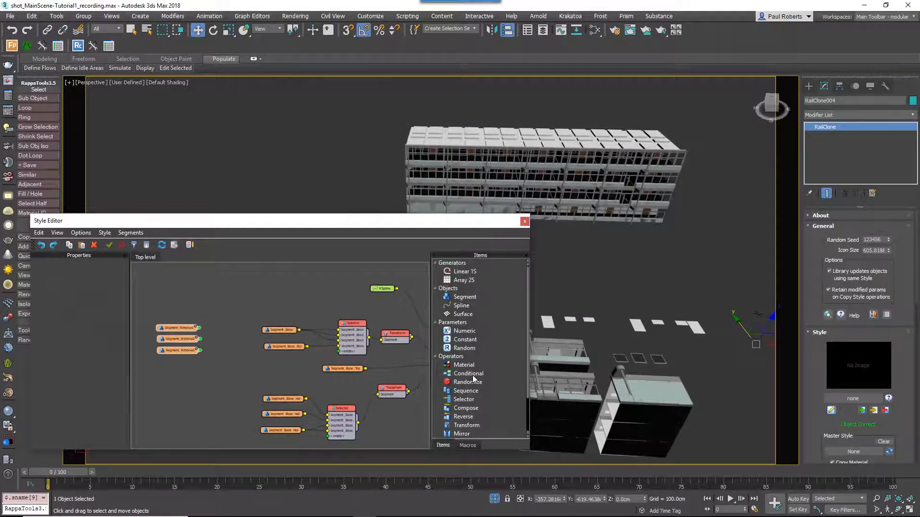
left_click_drag(467, 382, 225, 336)
left_click_drag(186, 365, 225, 345)
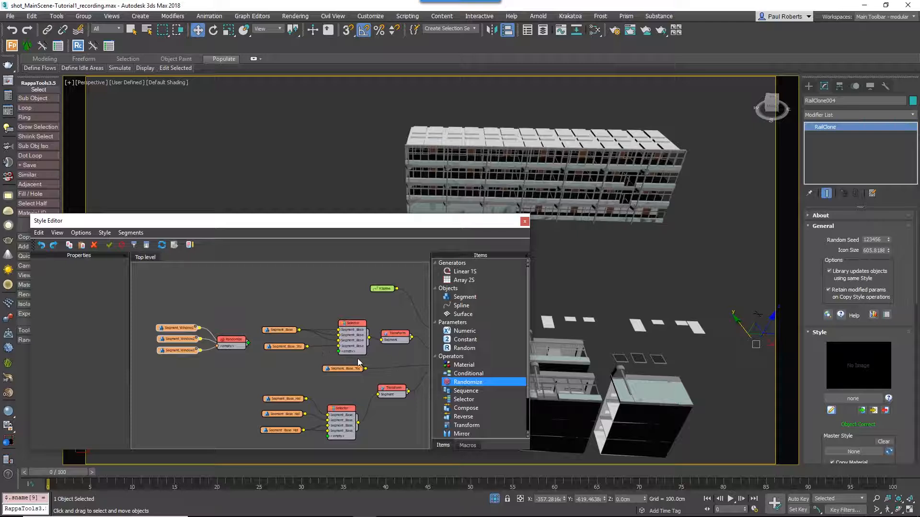
left_click_drag(357, 361, 187, 275)
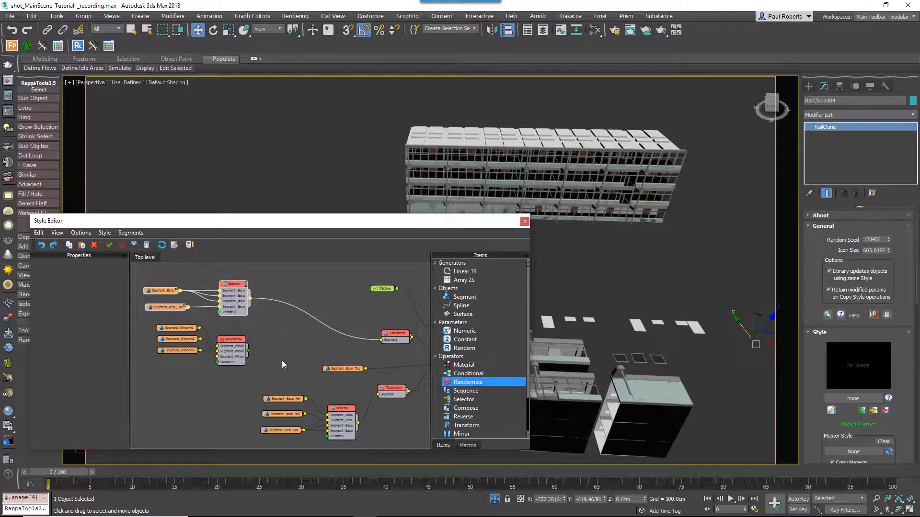
left_click_drag(232, 340, 234, 331)
Insert one Compose operator between the upper Selector and its Transform, and another between Segment_Base_Top and the Array 2S generator
left_click_drag(465, 408, 252, 297)
left_click_drag(317, 335, 310, 307)
middle_click_drag(337, 366, 279, 357)
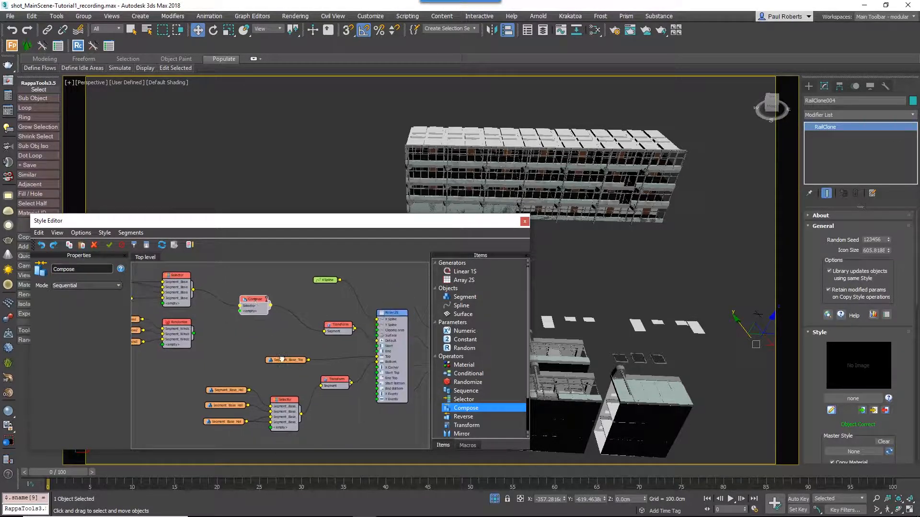
left_click_drag(279, 359, 220, 359)
left_click_drag(483, 408, 310, 358)
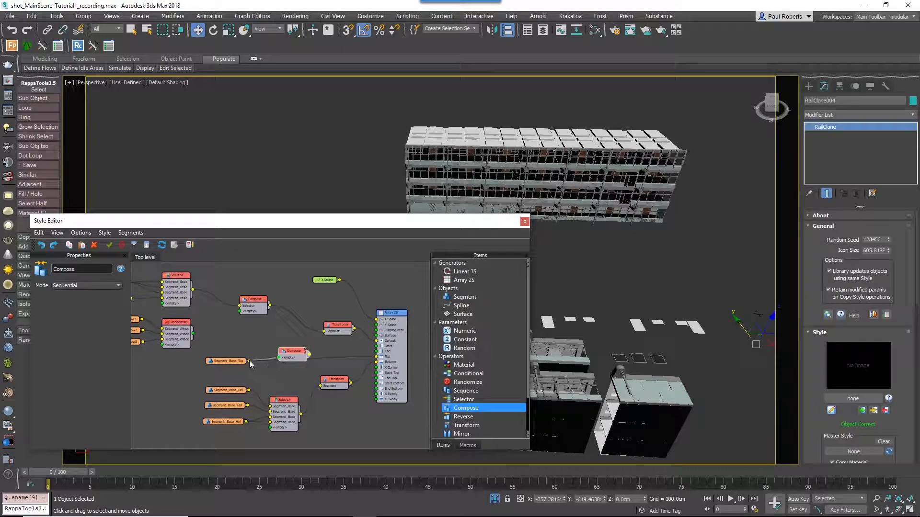
left_click_drag(249, 360, 289, 353)
middle_click_drag(622, 251, 610, 232, "alt")
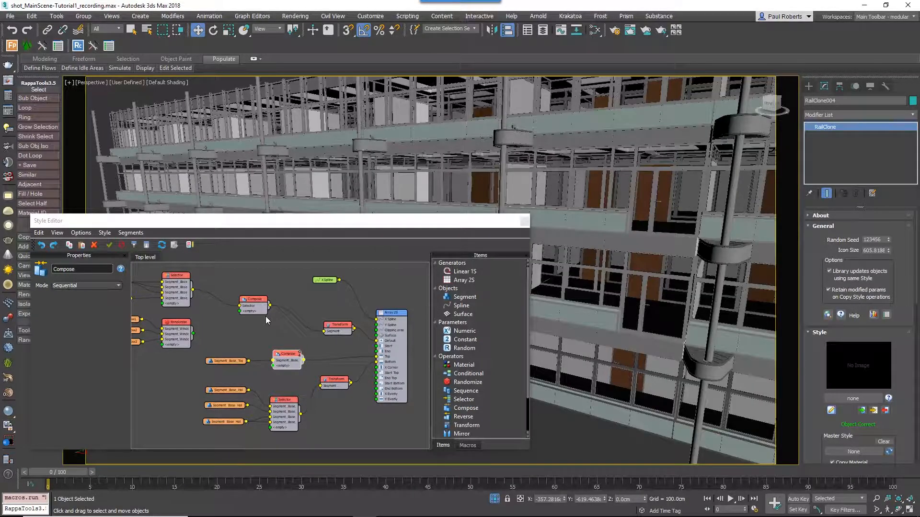
middle_click_drag(236, 318, 328, 340)
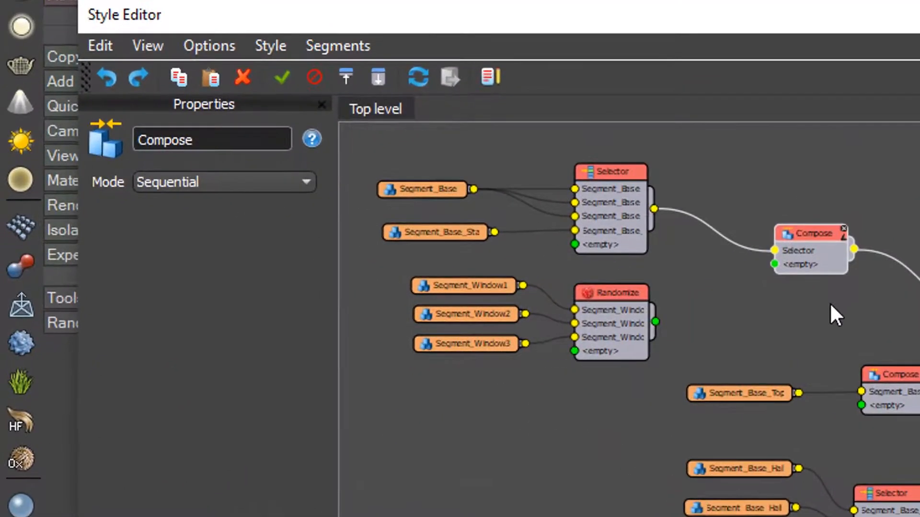
Set the upper Selector's Compose operator to Grouped mode and choose the mode of the Compose operator fed by Segment_Base_Top
left_click(229, 183)
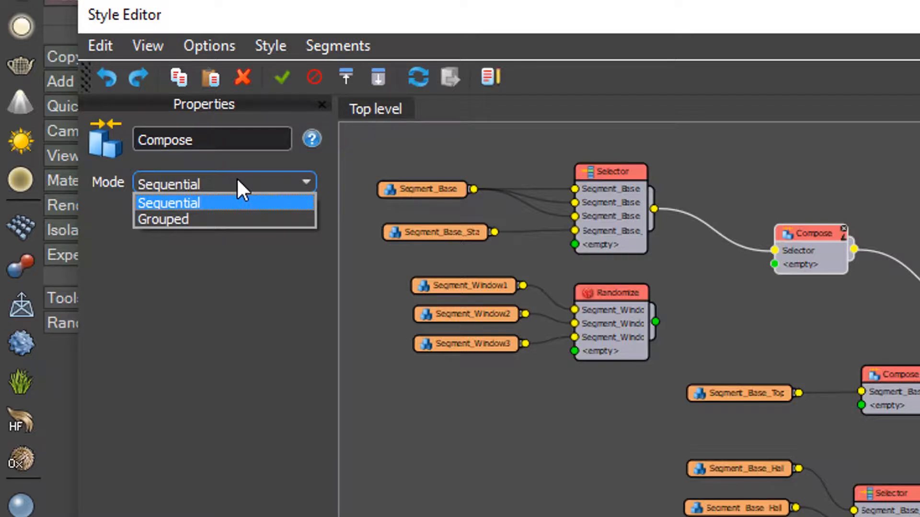
left_click(235, 219)
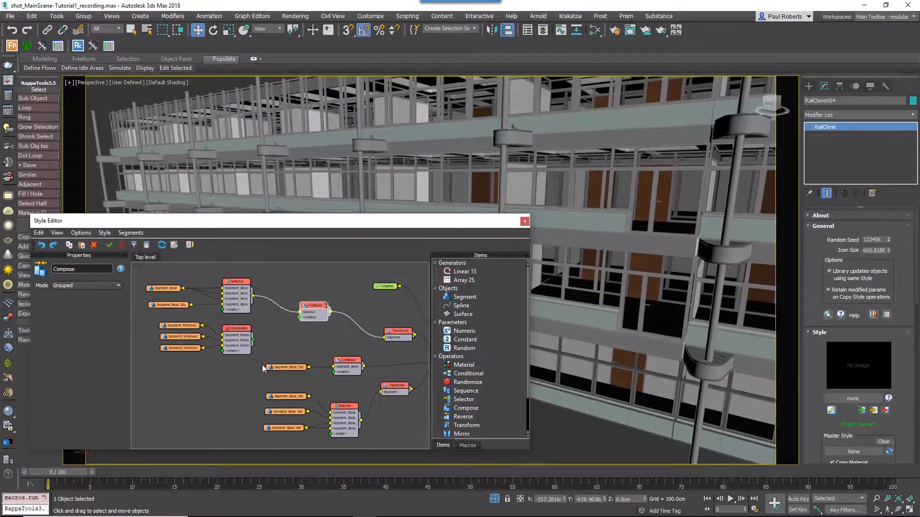
left_click(347, 363)
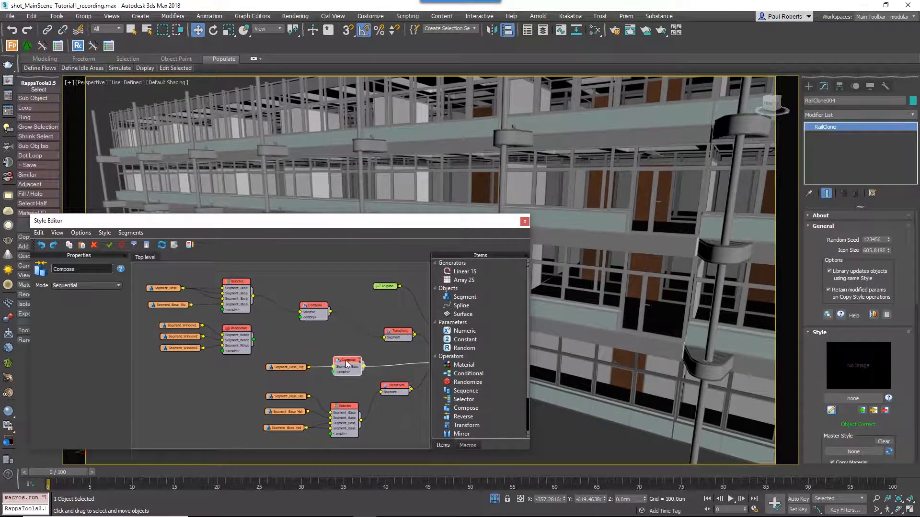
left_click(108, 287)
left_click(90, 298)
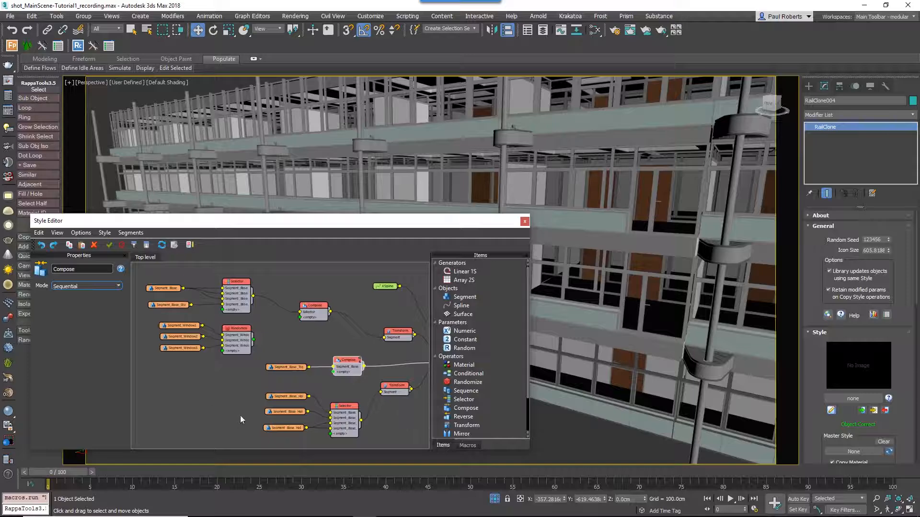
Connect the window Randomize operator to both Compose operators and check the curtain segment objects in the scene
mouse_move(253, 339)
left_mouse_down()
mouse_move(269, 331)
mouse_move(254, 340)
left_mouse_up()
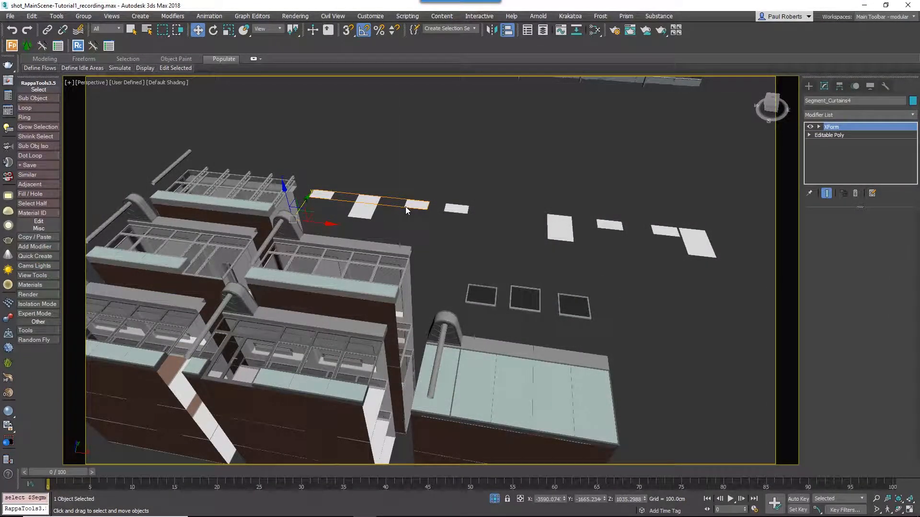
left_click(450, 207)
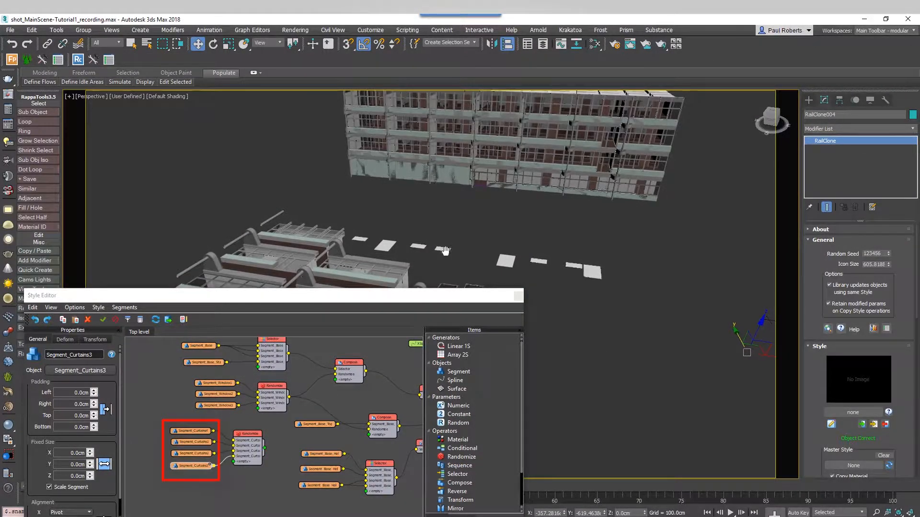
Connect the curtain segments' Randomize operator to the empty input of both Compose operators
mouse_move(565, 192)
middle_mouse_down()
mouse_move(529, 234)
mouse_move(540, 230)
mouse_move(523, 222)
mouse_move(498, 174)
mouse_move(510, 238)
mouse_move(473, 203)
middle_mouse_up()
scroll(494, 169, "up", 5)
scroll(488, 218, "up", 2)
scroll(474, 209, "up", 2)
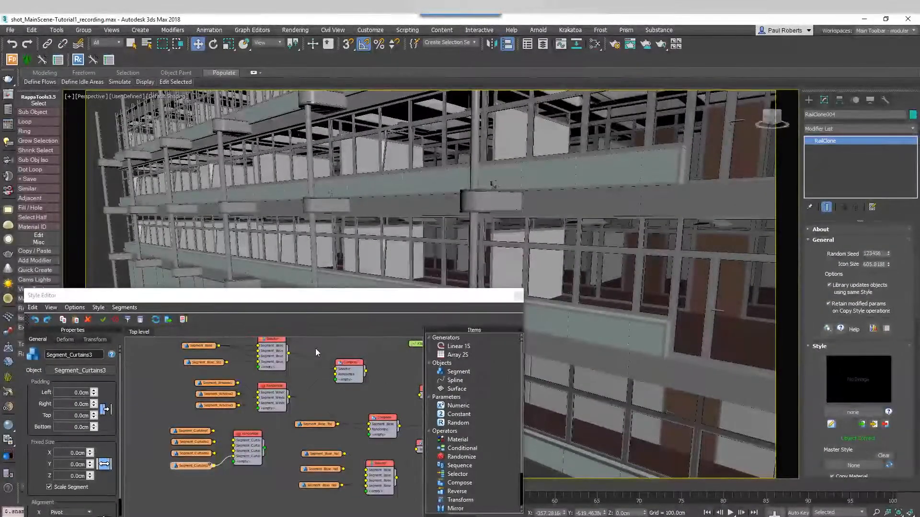
middle_click_drag(283, 438, 286, 458)
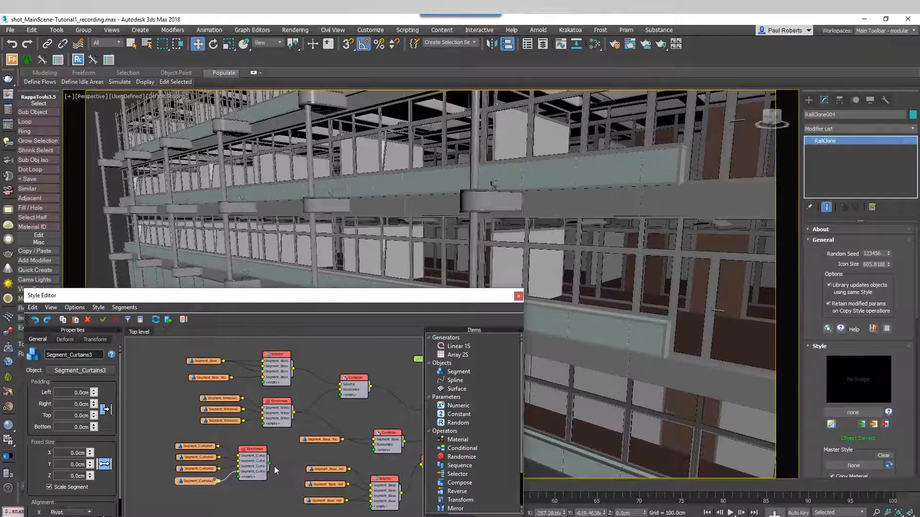
left_click_drag(270, 464, 341, 395)
left_click_drag(270, 464, 373, 452)
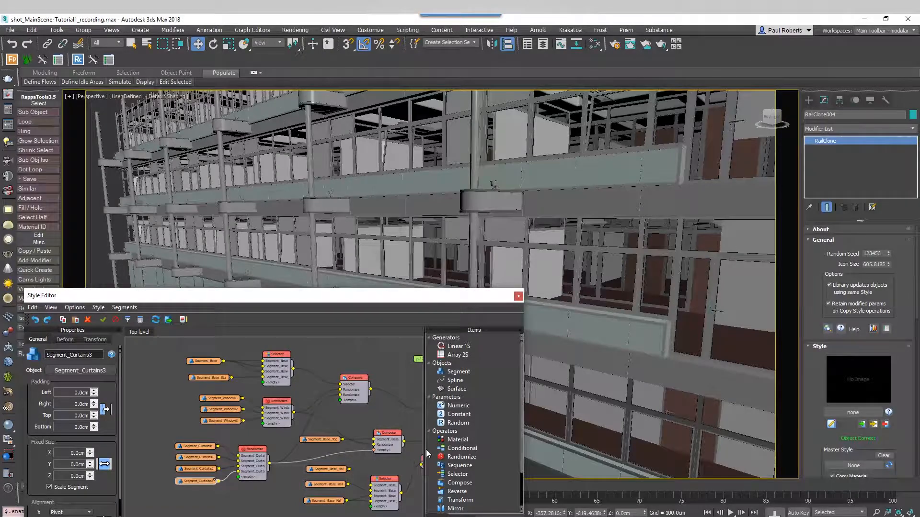
middle_click_drag(604, 283, 639, 331)
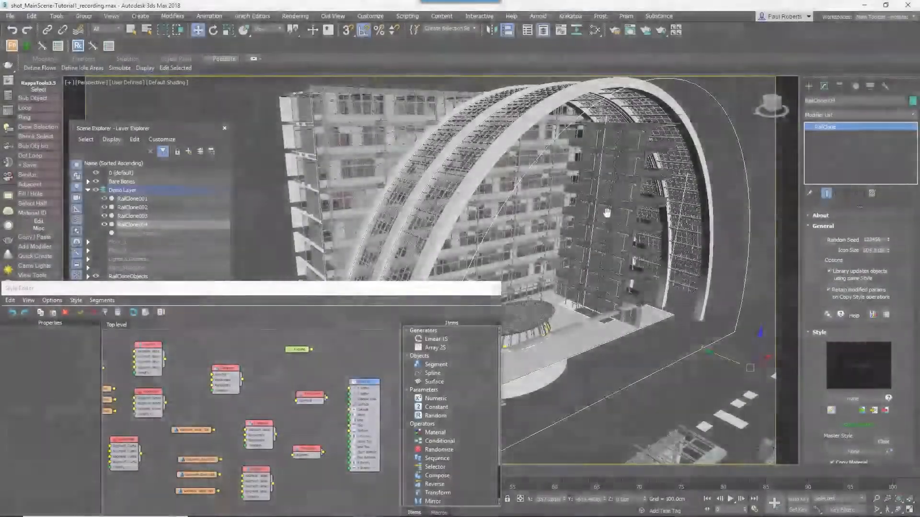
Close the Layer Explorer, examine the Clipping Spline around the arch, and reselect the left facade's RailClone object
middle_click_drag(628, 223, 606, 217, "alt")
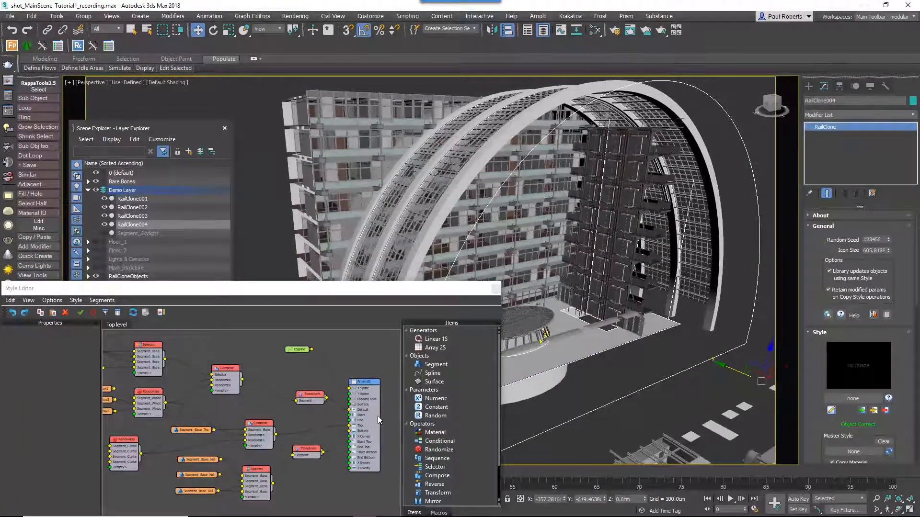
left_click(224, 129)
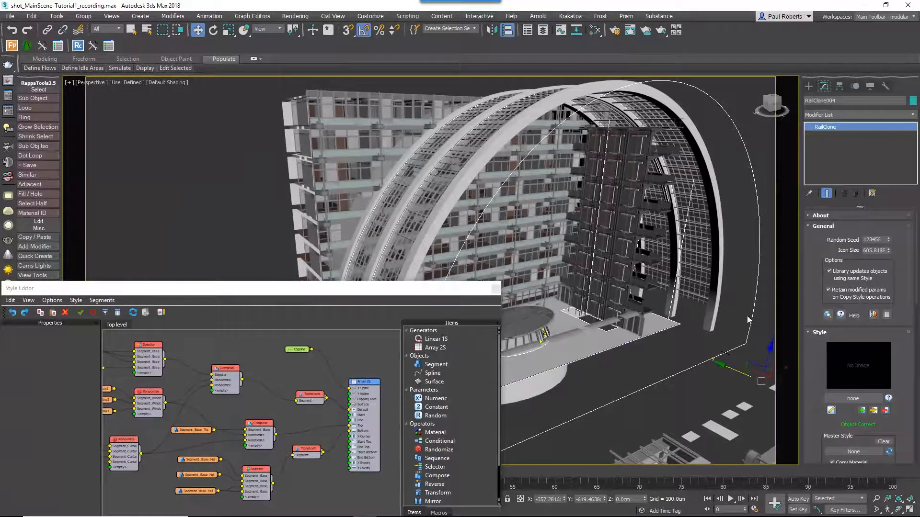
left_click(746, 343)
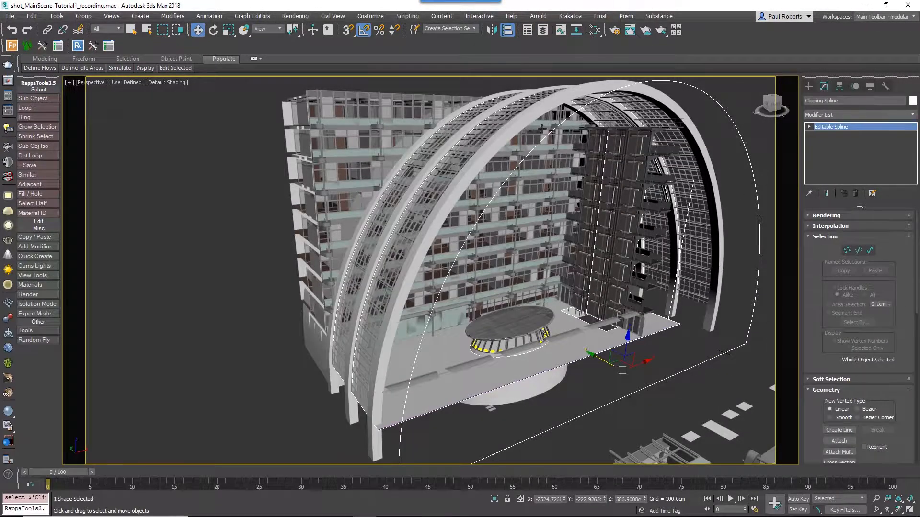
left_click(569, 237)
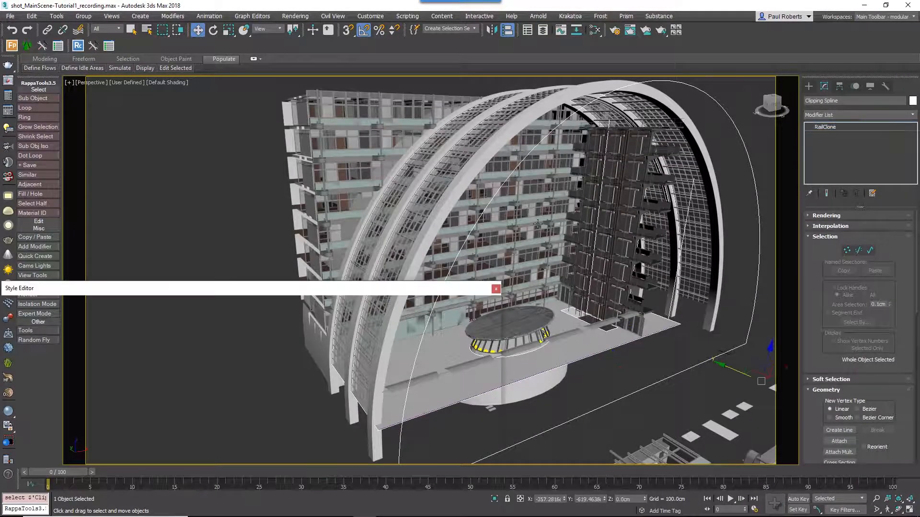
Add a Spline node, assign the Clipping Spline to it, and connect it to the Array 2S generator's Clipping Area input
left_click_drag(450, 373, 296, 370)
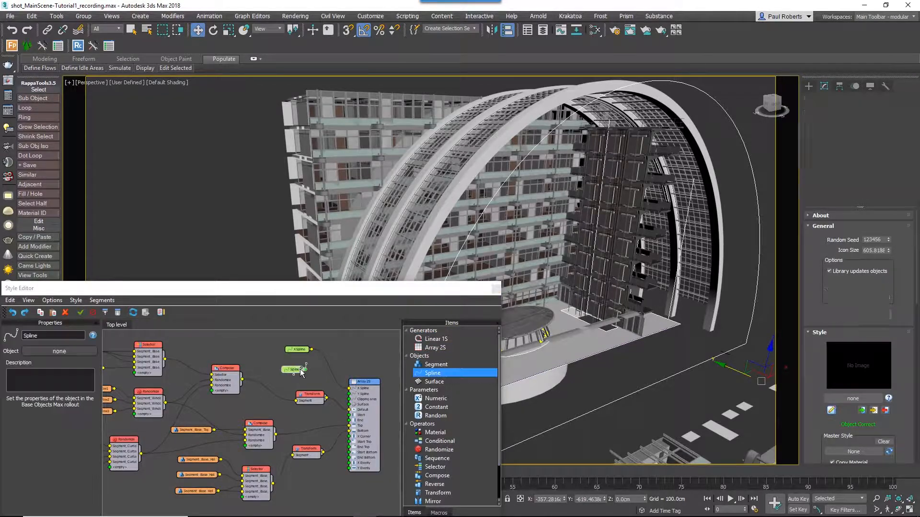
left_click(86, 351)
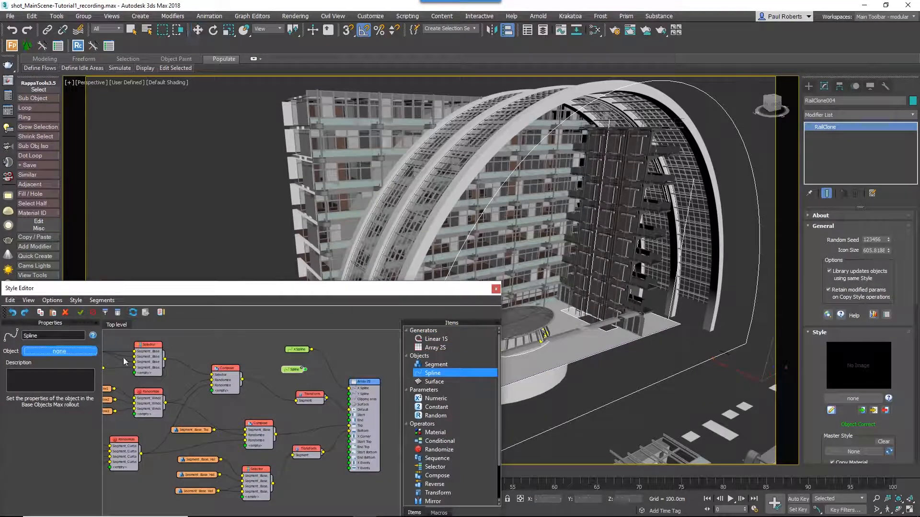
left_click(532, 437)
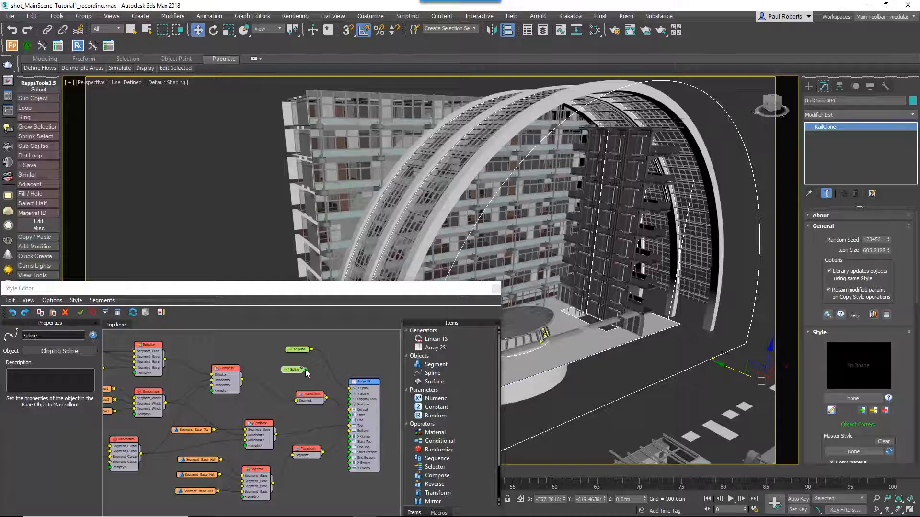
left_click_drag(305, 369, 350, 402)
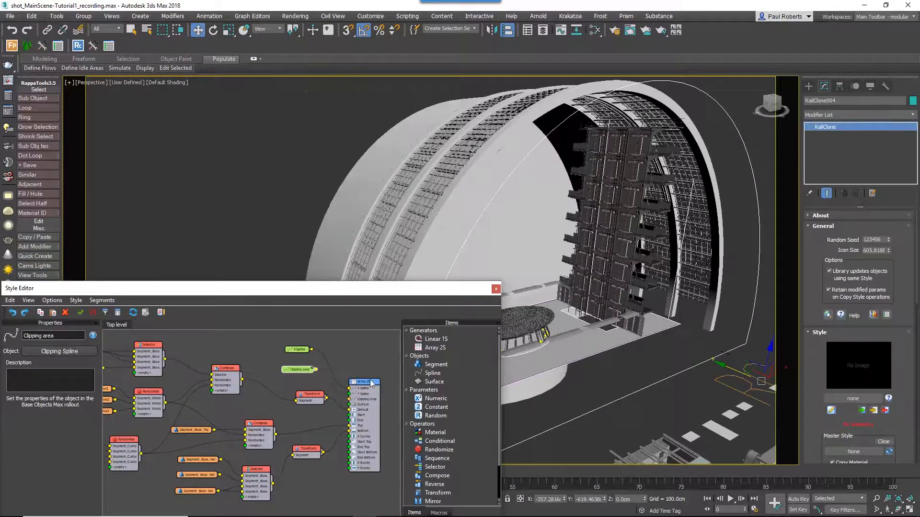
Set the Array 2S generator's clipping area projection to Y
left_click(363, 389)
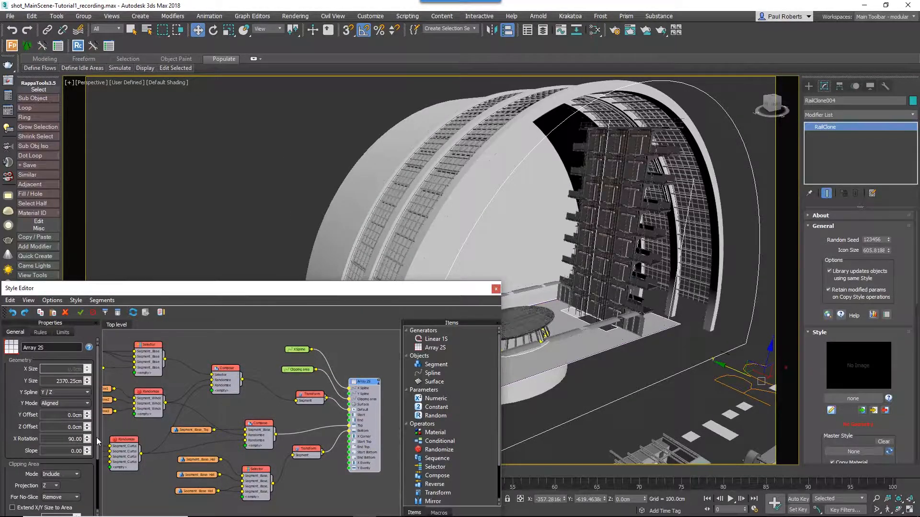
left_click_drag(97, 422, 110, 475)
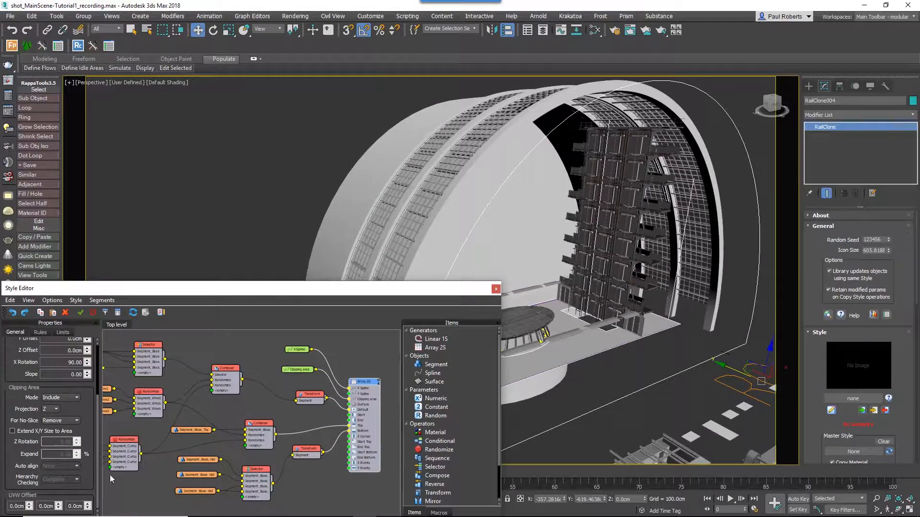
left_click(68, 402)
left_click(67, 405)
left_click(55, 410)
left_click(53, 426)
key("Up")
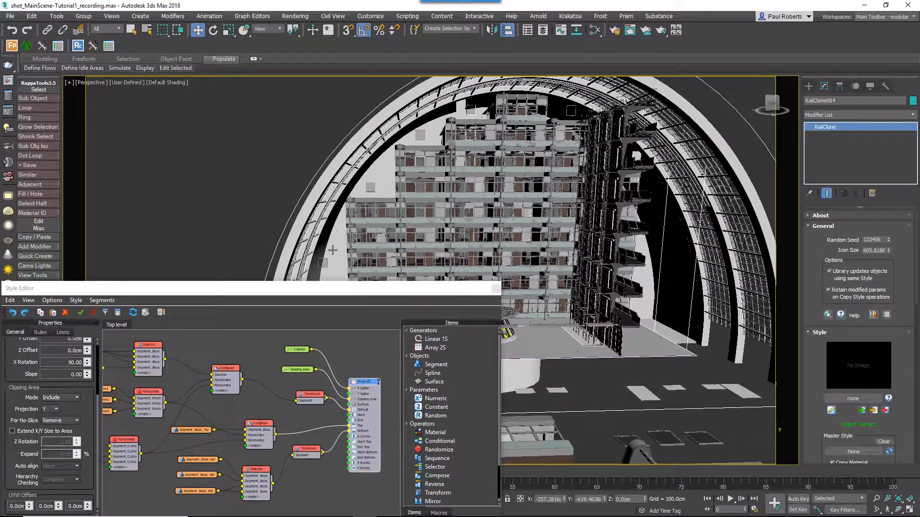
left_click(48, 426)
left_click(168, 415)
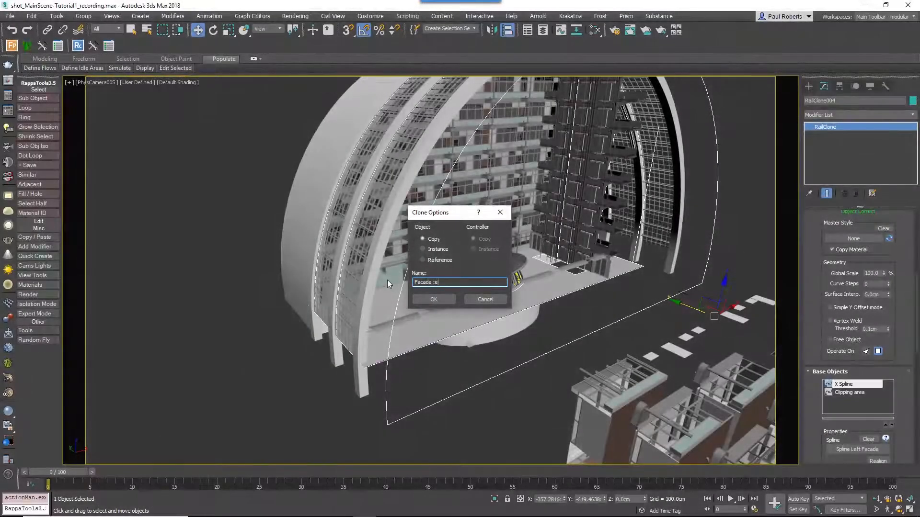
Clone the RailClone facade as a copy named Facade Left and pick another scene spline as its X Spline
key("Return")
left_click(843, 449)
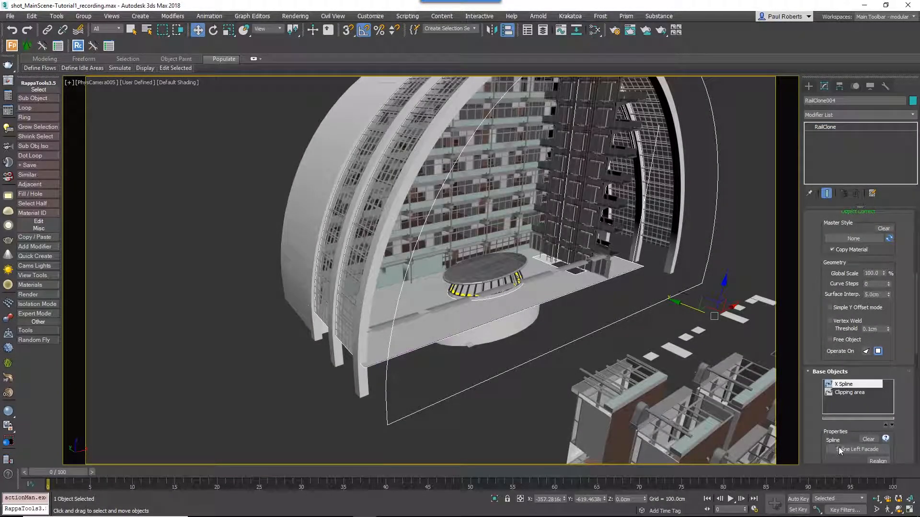
key("h")
left_click(12, 113)
double_click(55, 185)
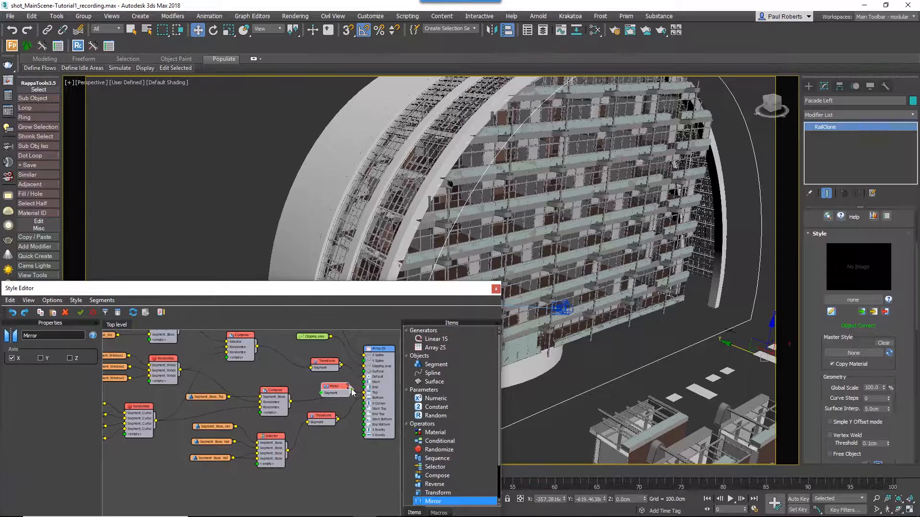
Insert Mirror operators set to the Z axis only after both Transform operators and the lower Compose operator in the copied facade's style
left_click_drag(353, 393, 342, 367)
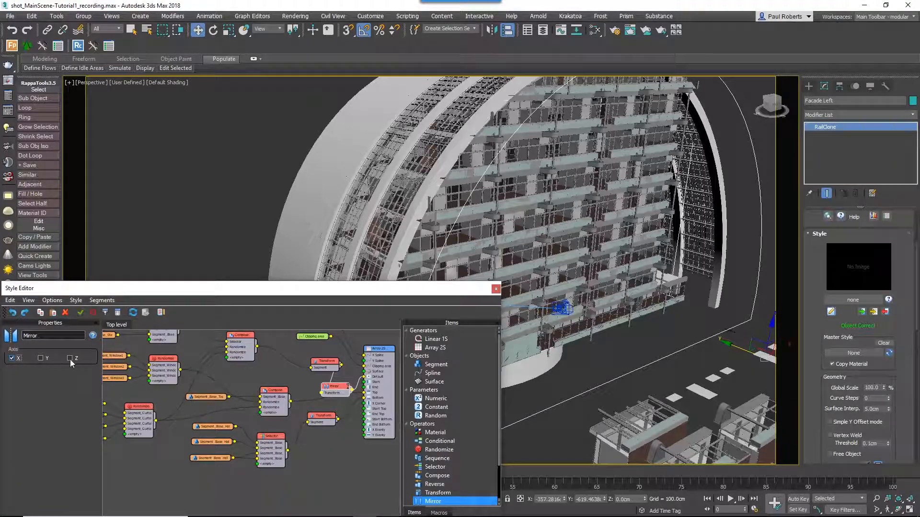
left_click(70, 358)
left_click_drag(326, 362, 285, 366)
mouse_move(340, 395)
left_mouse_down()
mouse_move(342, 378)
mouse_move(311, 442)
left_mouse_up()
left_click(345, 397)
mouse_move(321, 397)
left_mouse_down("shift")
mouse_move(341, 420)
mouse_move(344, 456)
left_mouse_up("shift")
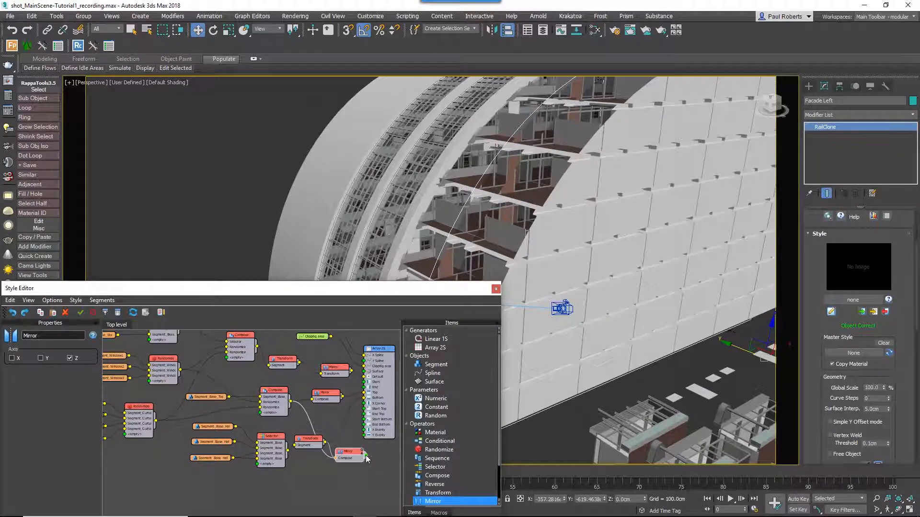
Close the Style Editor and view the mirrored facade through PhysCamera001
left_click(495, 289)
key("c")
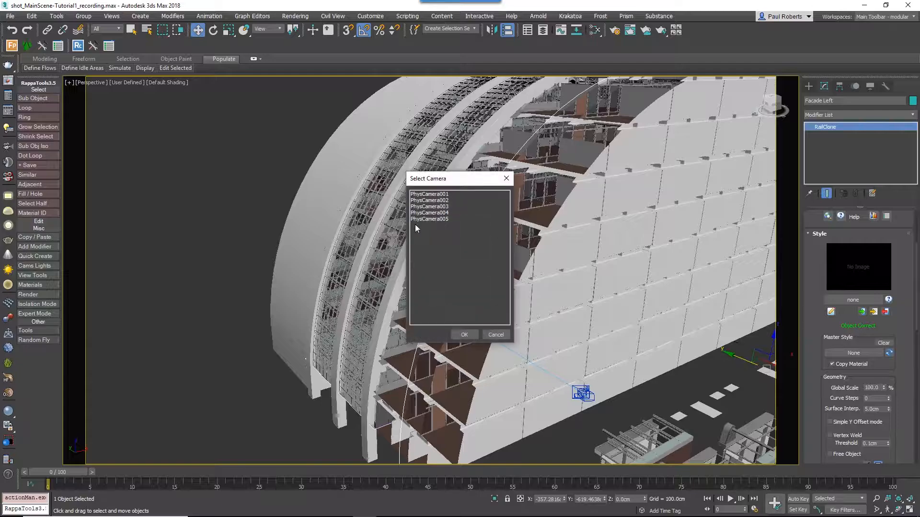
double_click(425, 194)
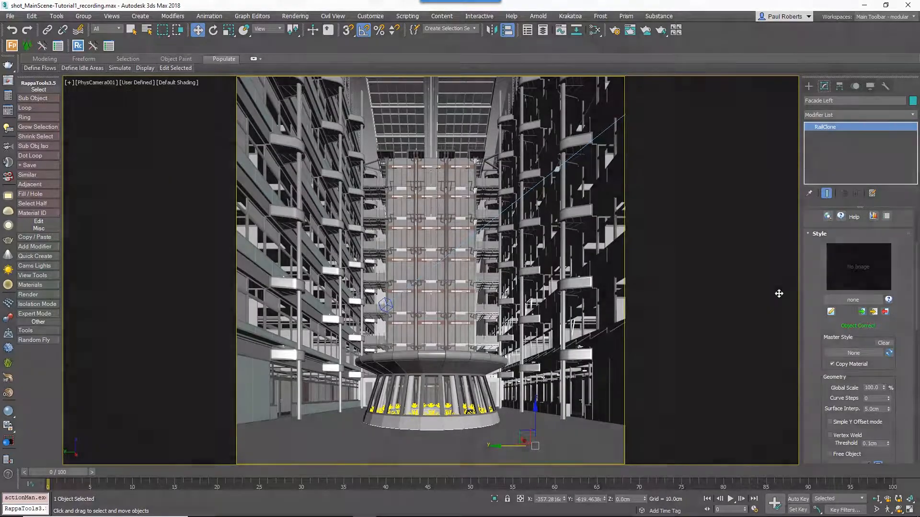